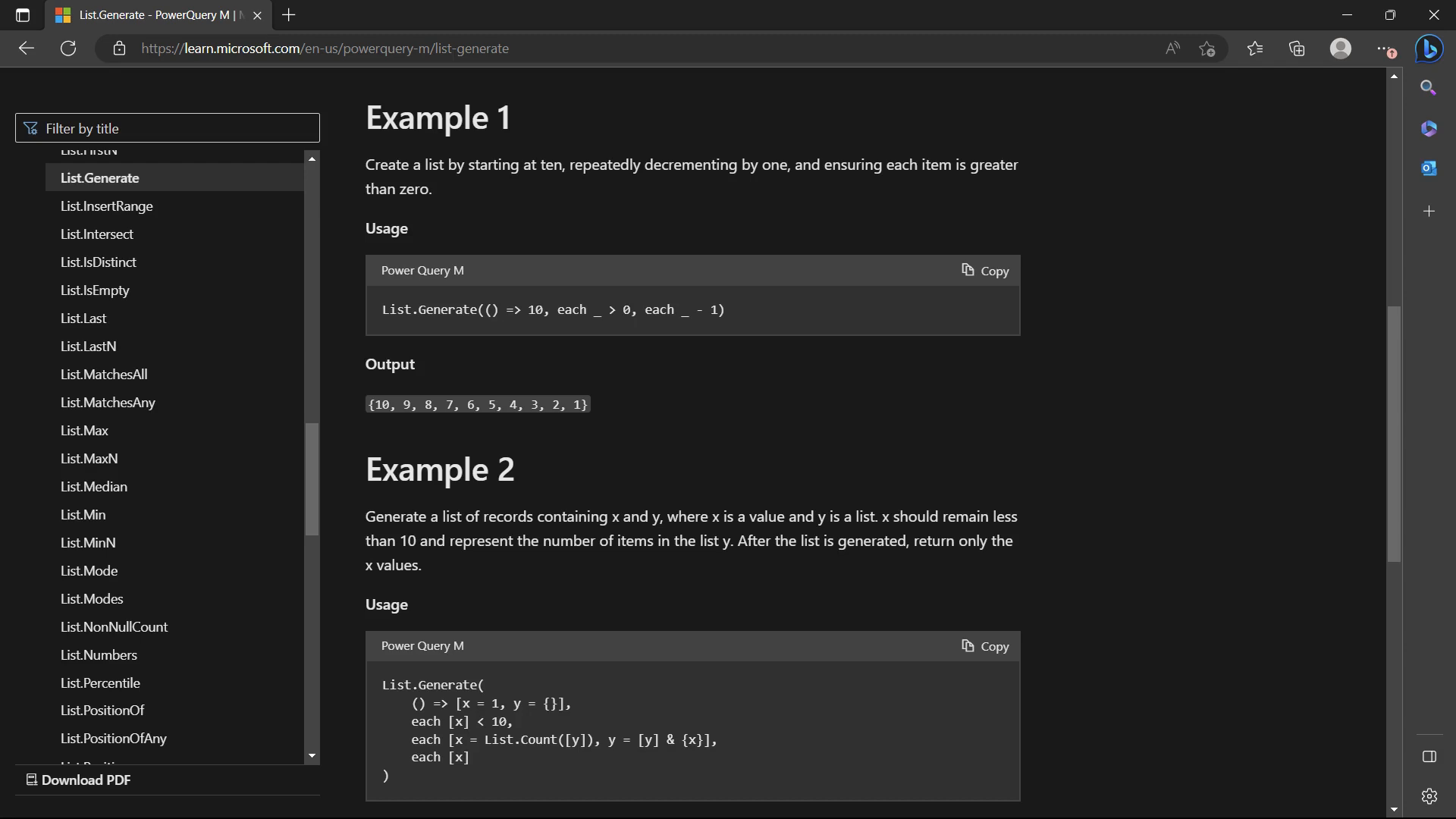
Copy the Example 1 countdown code from the List.Generate documentation and return to Power Query Editor
{"action": "left_click", "coordinate": [985, 271]}
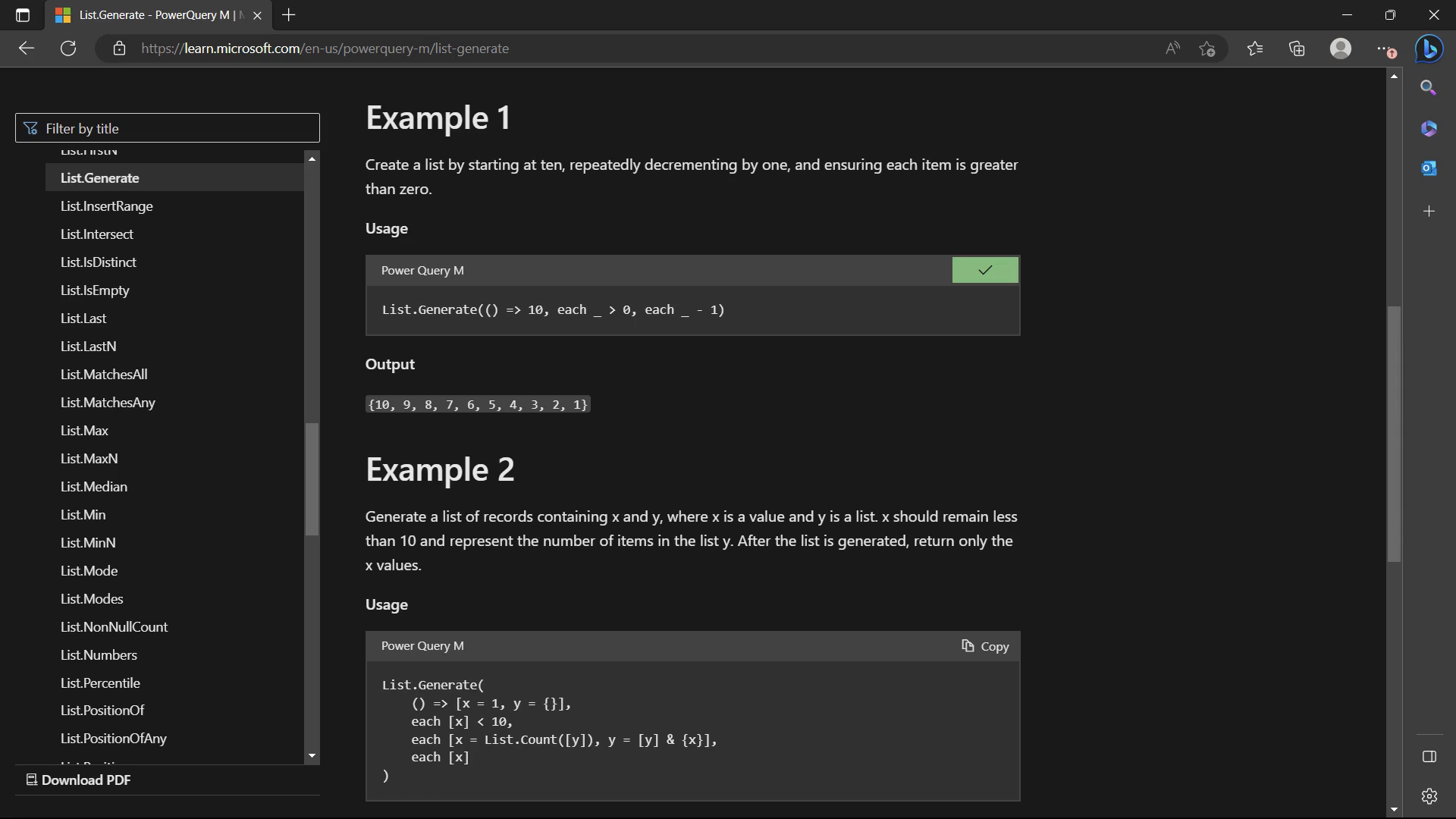
{"action": "key", "text": "alt+Tab"}
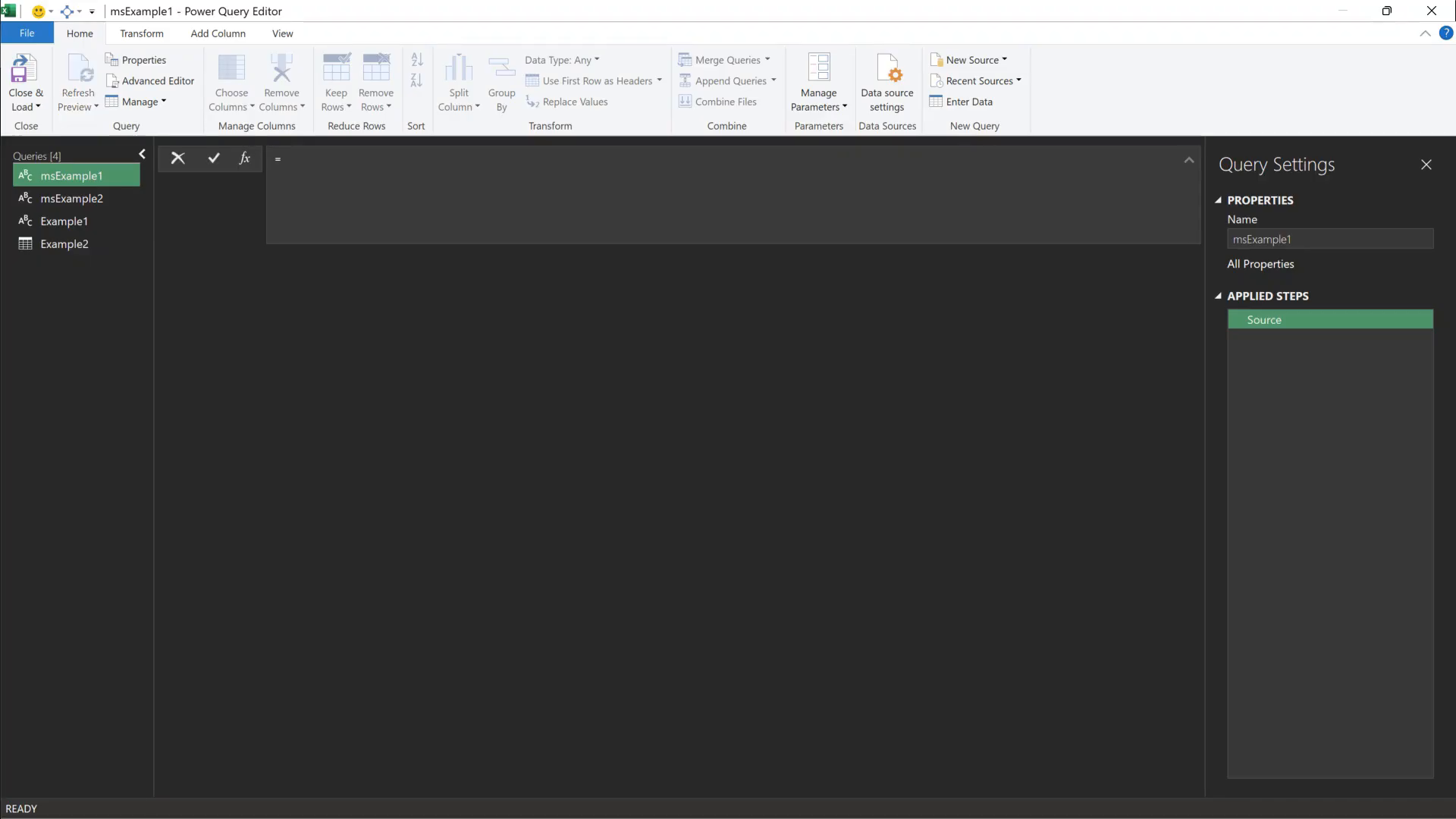
Paste List.Generate(() => 10, each _ > 0, each _ - 1) as msExample1's formula
{"action": "key", "text": "ctrl+v"}
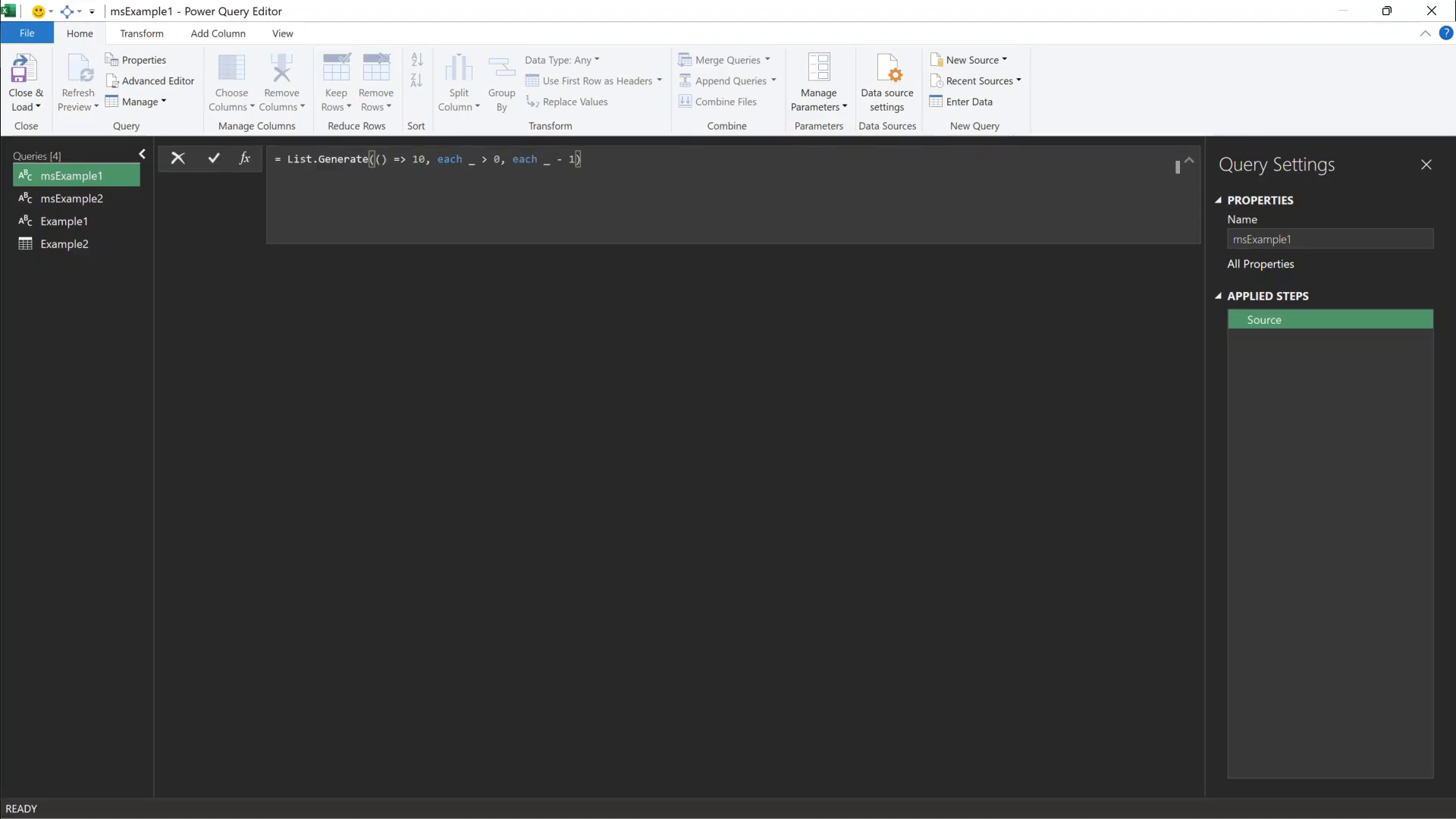
{"action": "key", "text": "Return"}
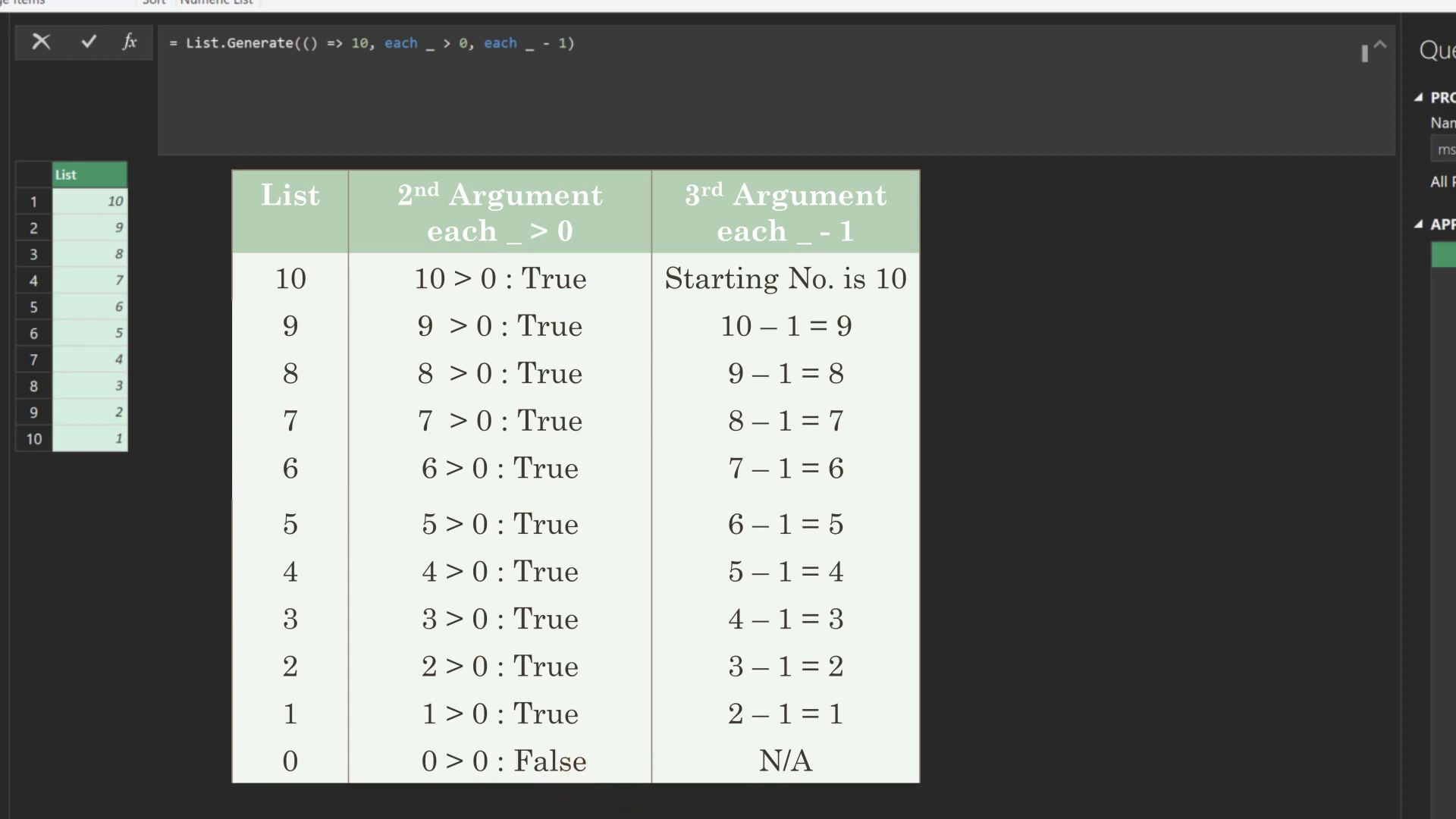
Change the list's start value to 0 and its step to + 2
{"action": "double_click", "coordinate": [359, 43]}
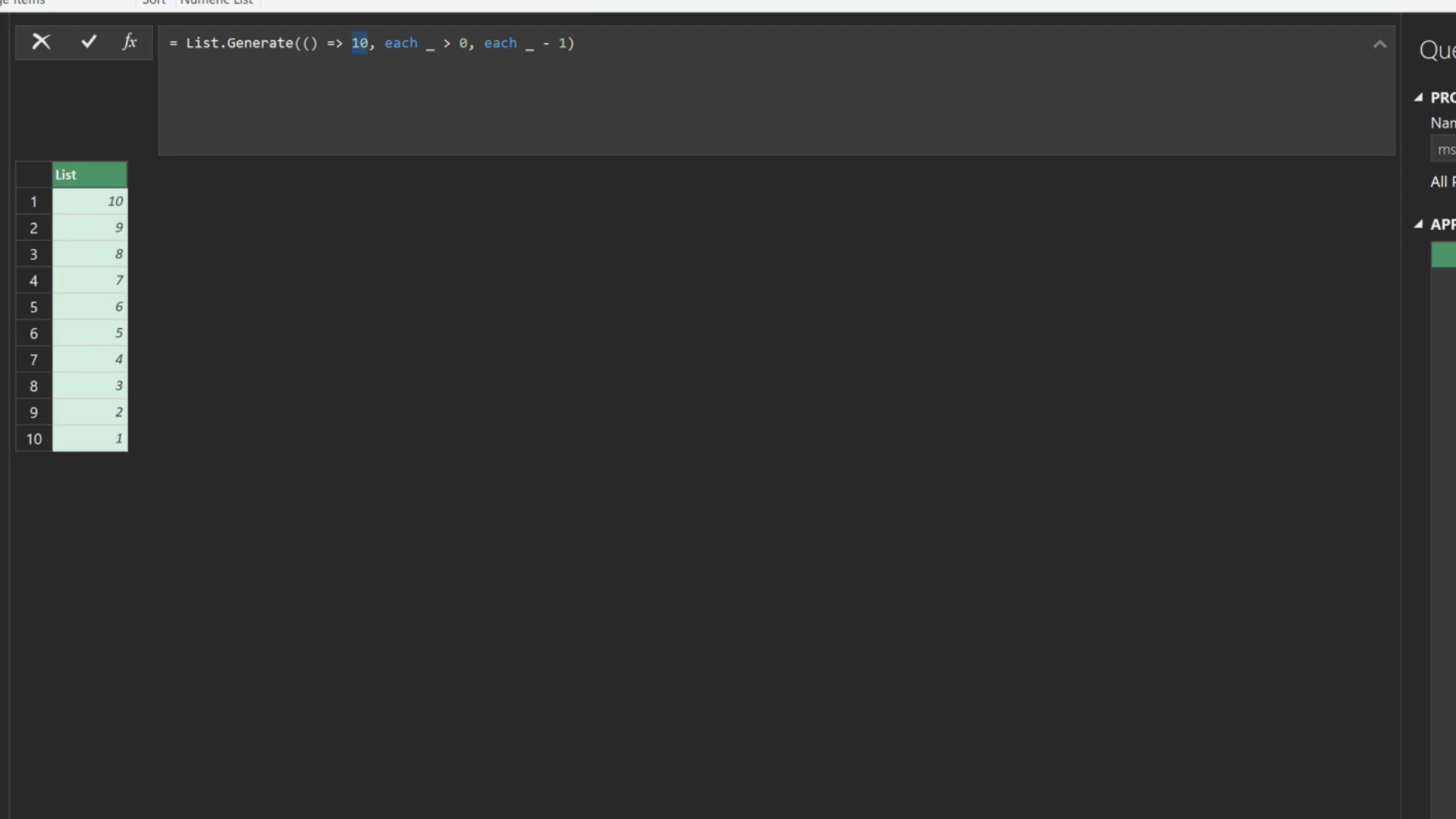
{"action": "type", "text": "0"}
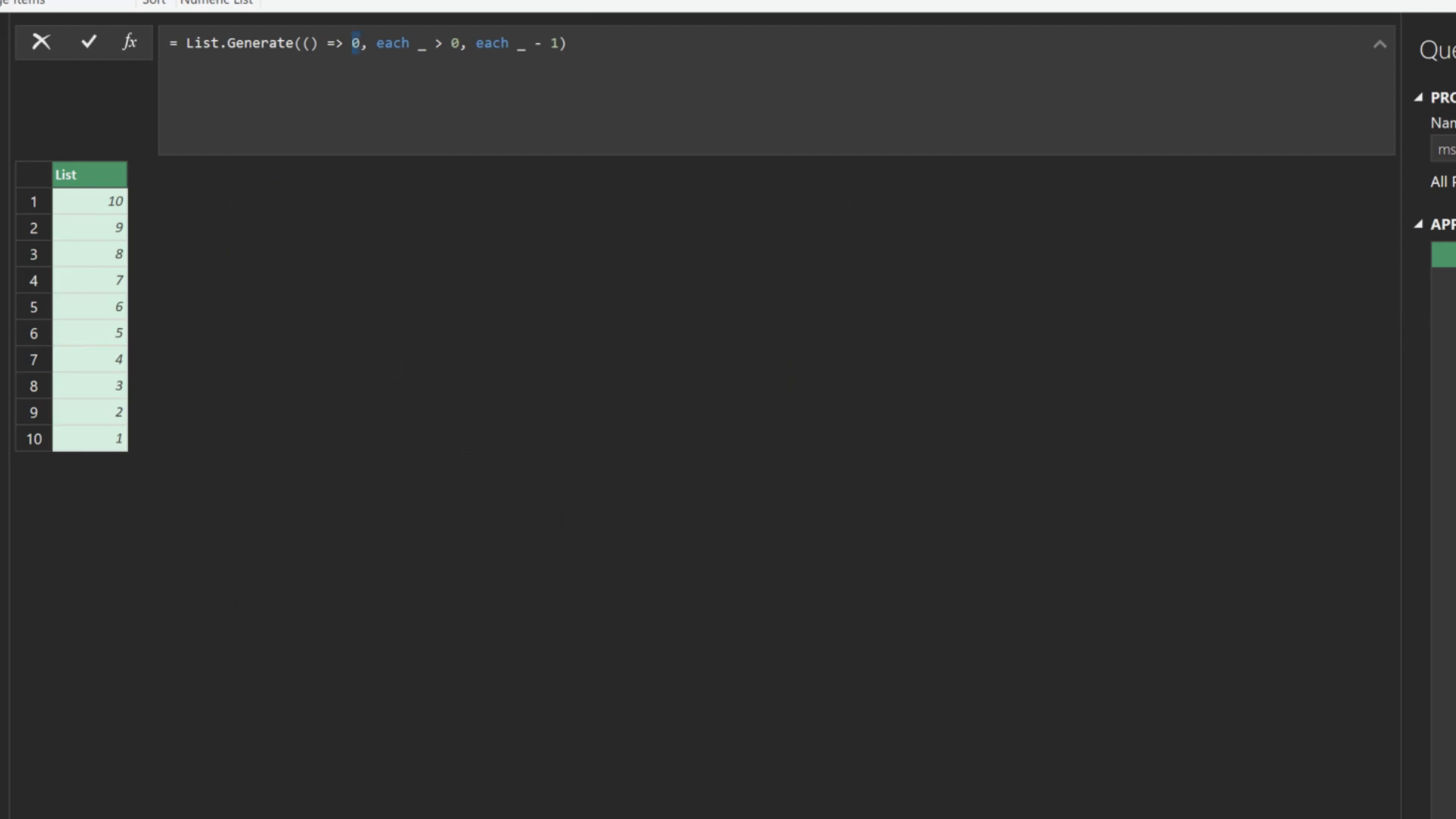
{"action": "left_click_drag", "start_coordinate": [534, 43], "coordinate": [559, 44]}
{"action": "key", "text": "Return"}
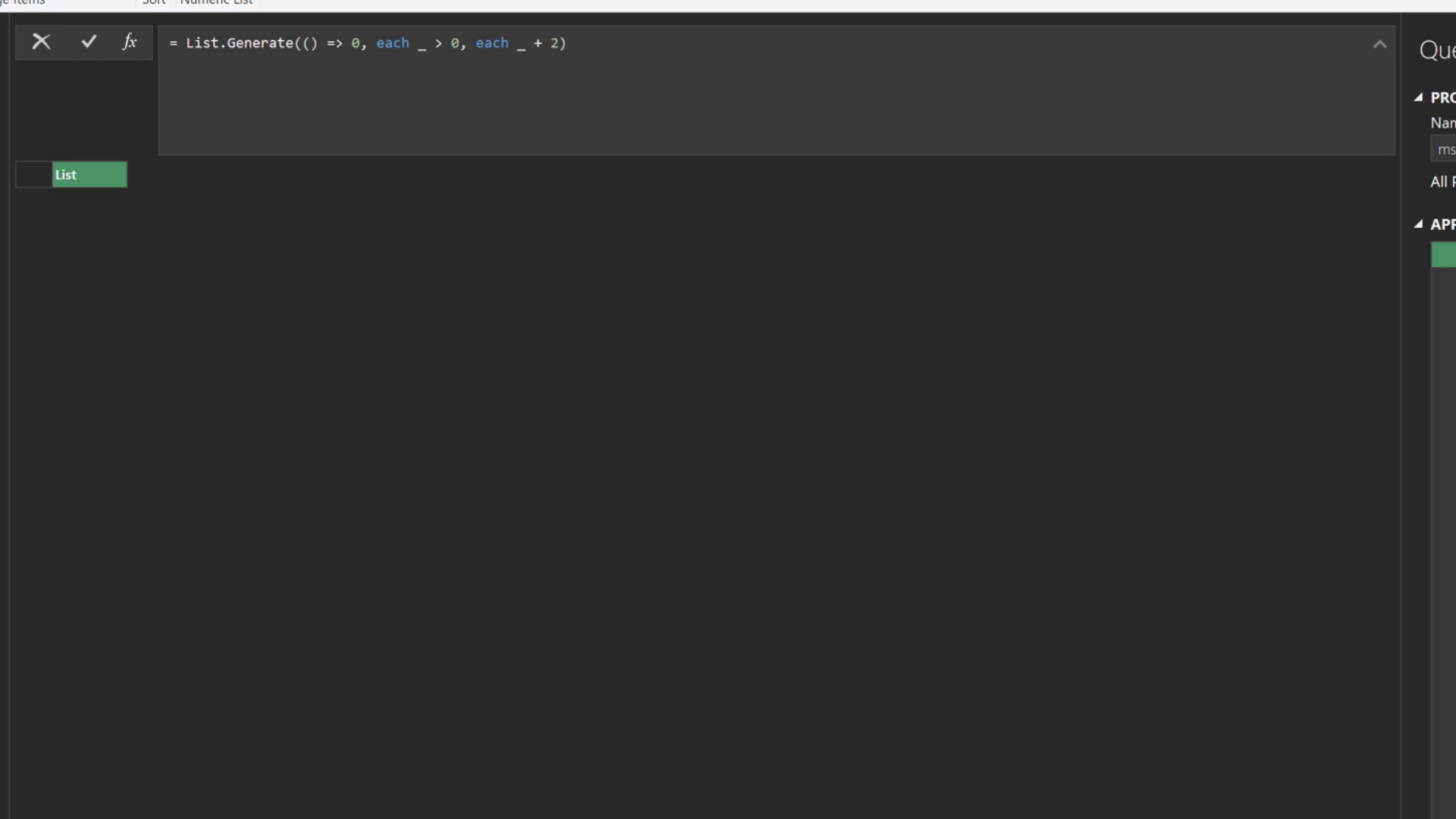
Change the condition to < 10, then try it as >= 0
{"action": "left_click_drag", "start_coordinate": [434, 43], "coordinate": [460, 43]}
{"action": "type", "text": "< 10"}
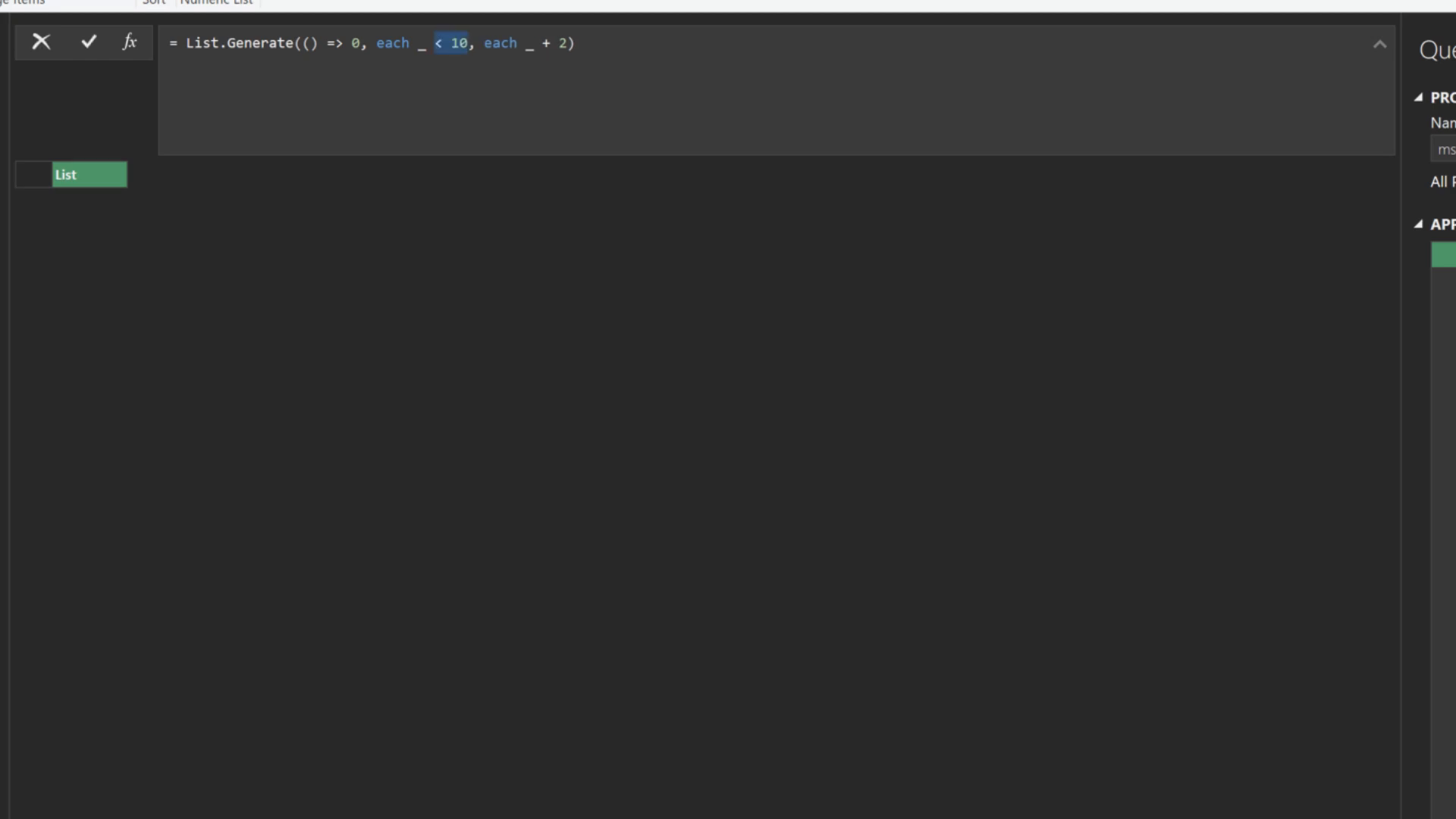
{"action": "key", "text": "Return"}
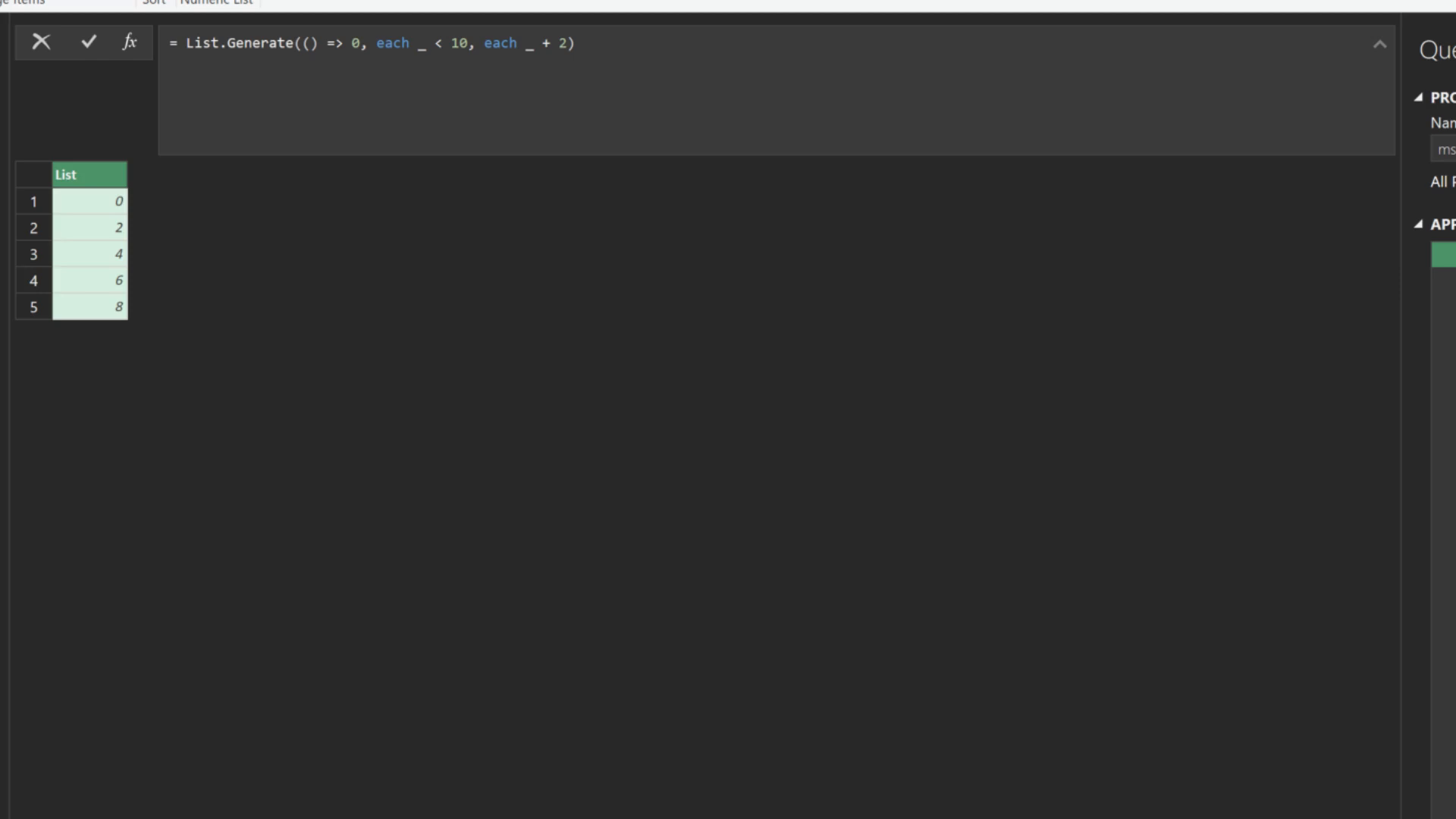
{"action": "left_click_drag", "start_coordinate": [434, 43], "coordinate": [469, 43]}
{"action": "type", "text": ">= 0"}
{"action": "key", "text": "Return"}
Select msExample2 and copy Example 2's record-based List.Generate code from Microsoft Learn
{"action": "left_click", "coordinate": [95, 95]}
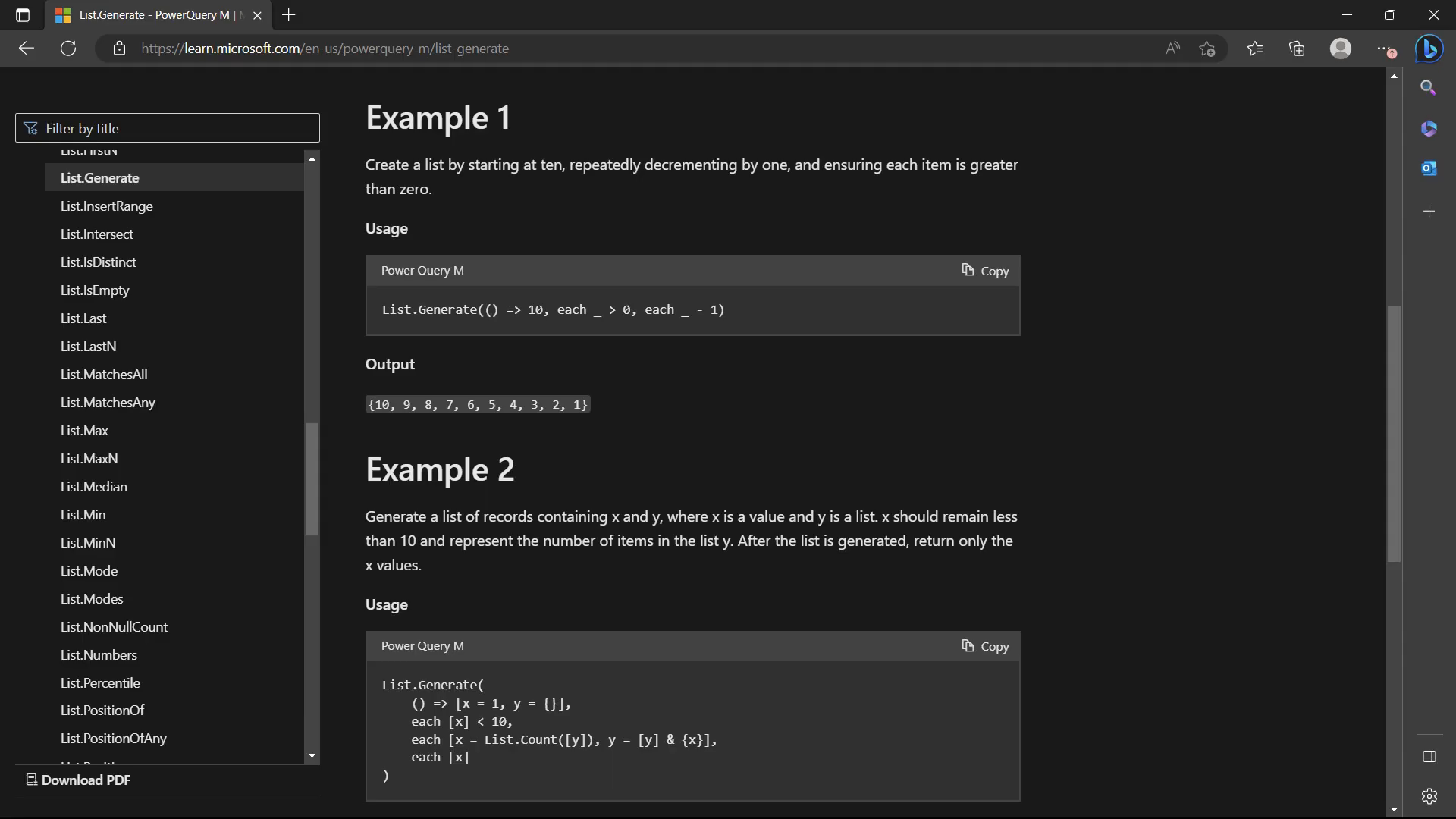
{"action": "left_click", "coordinate": [986, 646]}
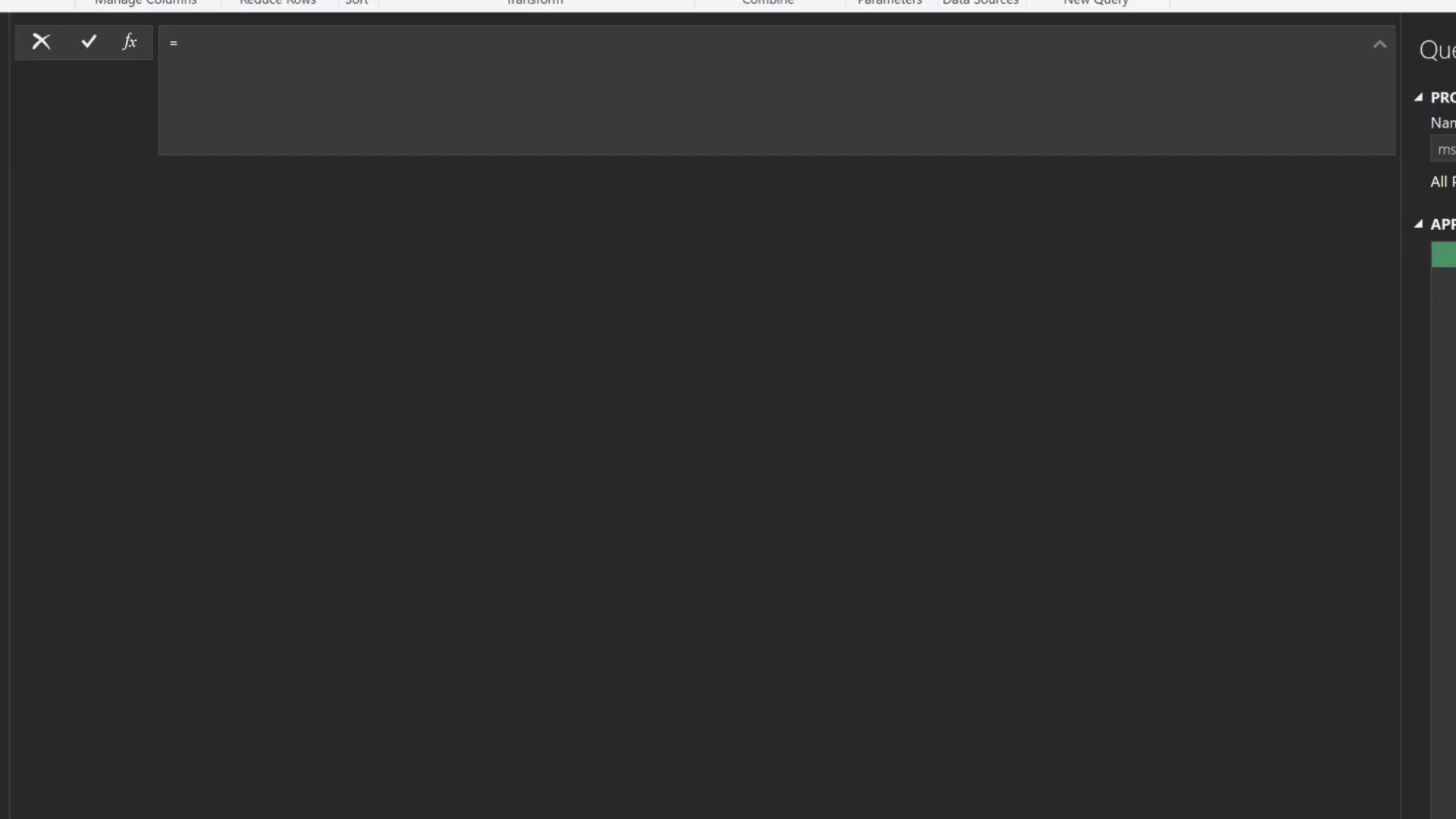
Paste the Example 2 code into msExample2, returning 1, 0, 1 through 9, and add a Custom1 step
{"action": "key", "text": "ctrl+v"}
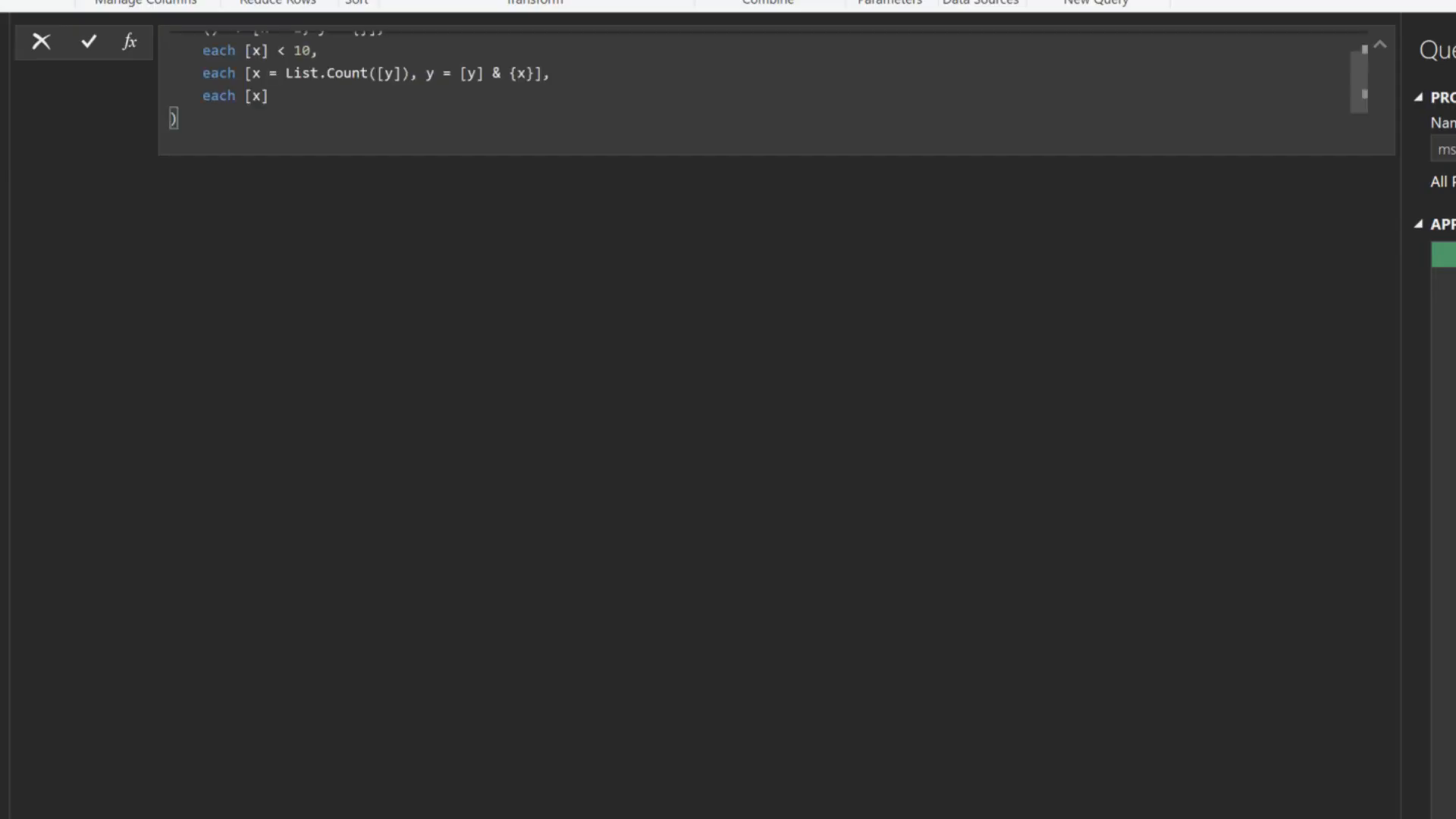
{"action": "key", "text": "Return"}
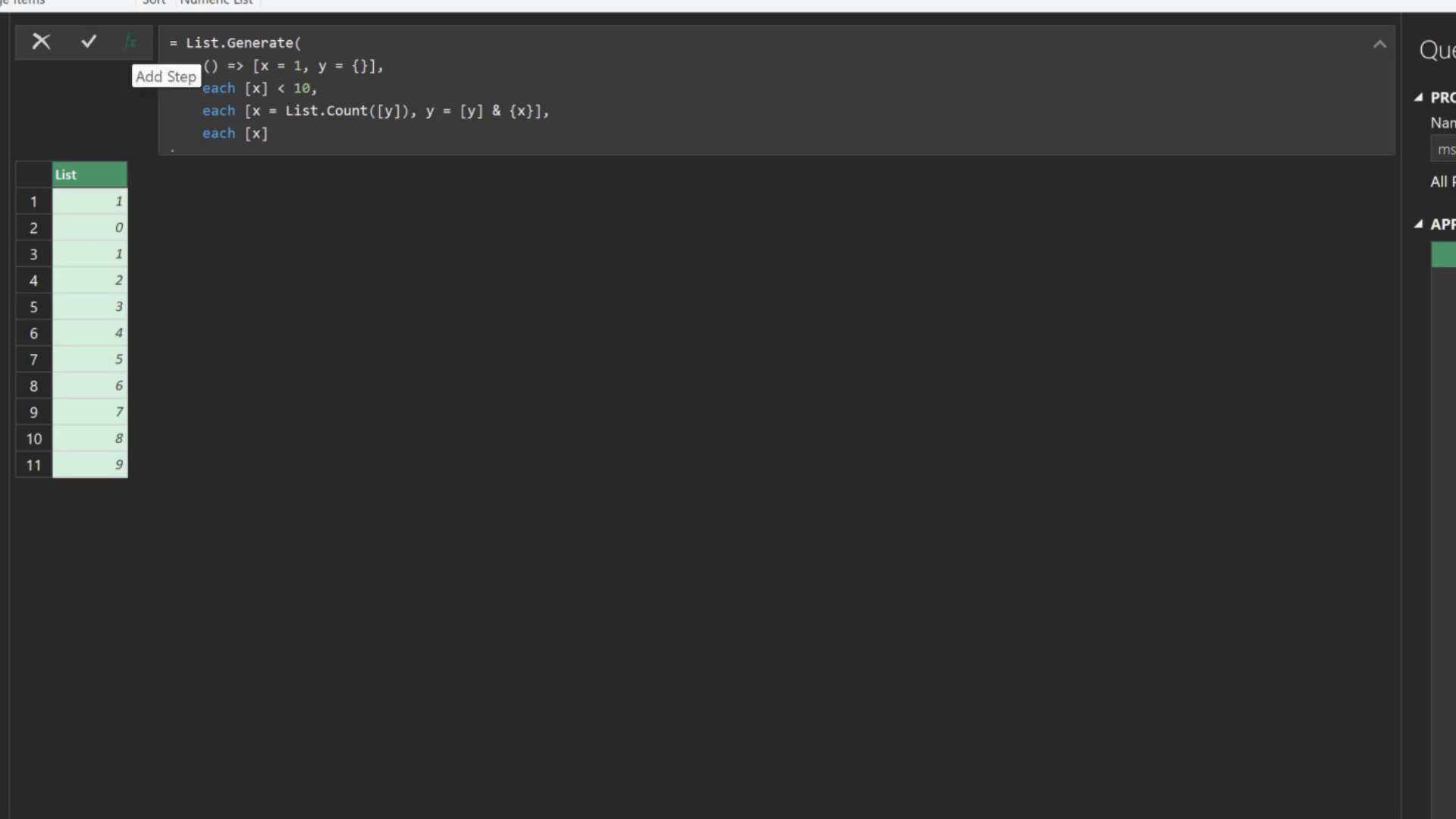
{"action": "left_click", "coordinate": [131, 42]}
{"action": "left_click", "coordinate": [1444, 281]}
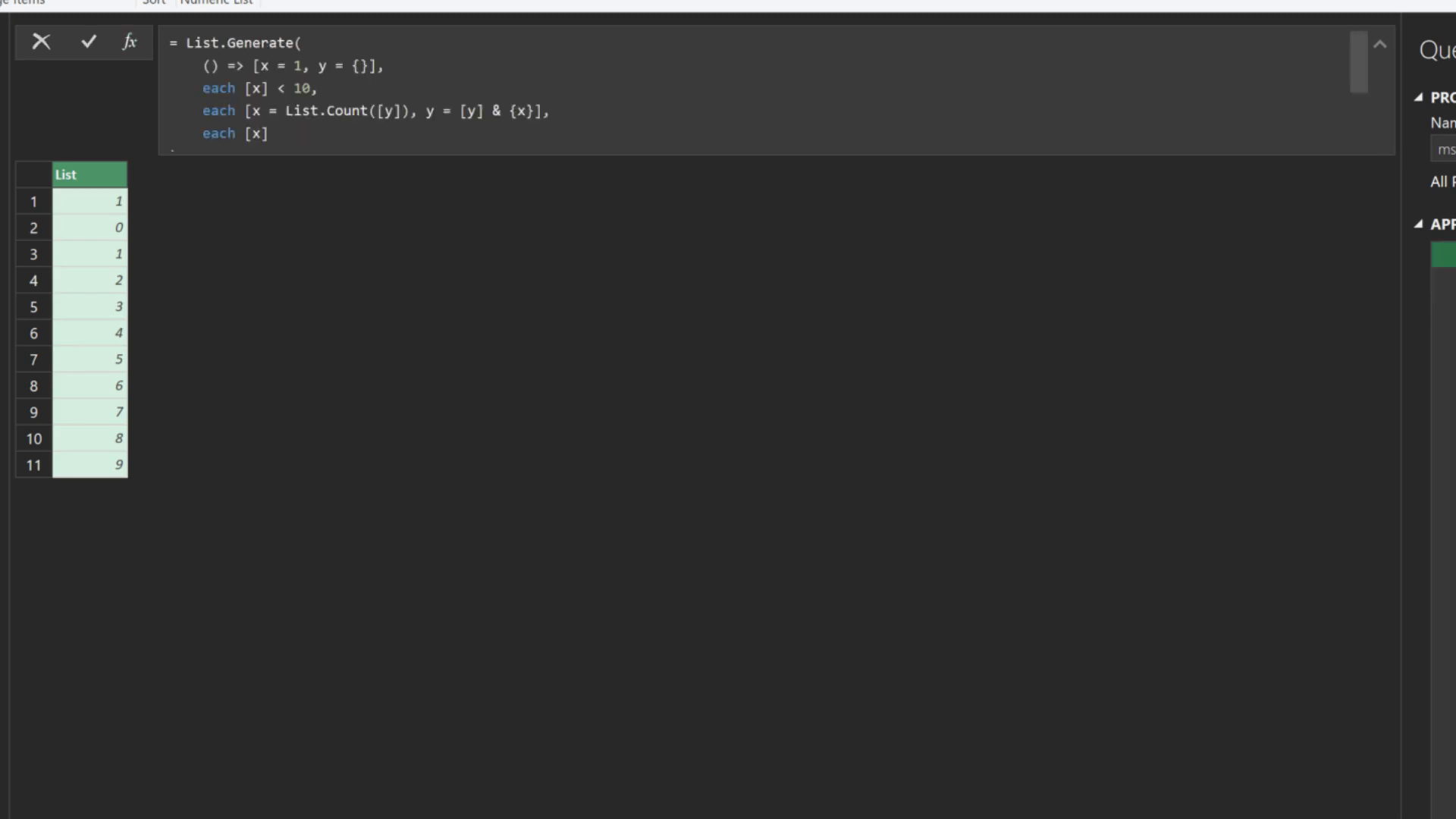
{"action": "left_click_drag", "start_coordinate": [377, 66], "coordinate": [253, 66]}
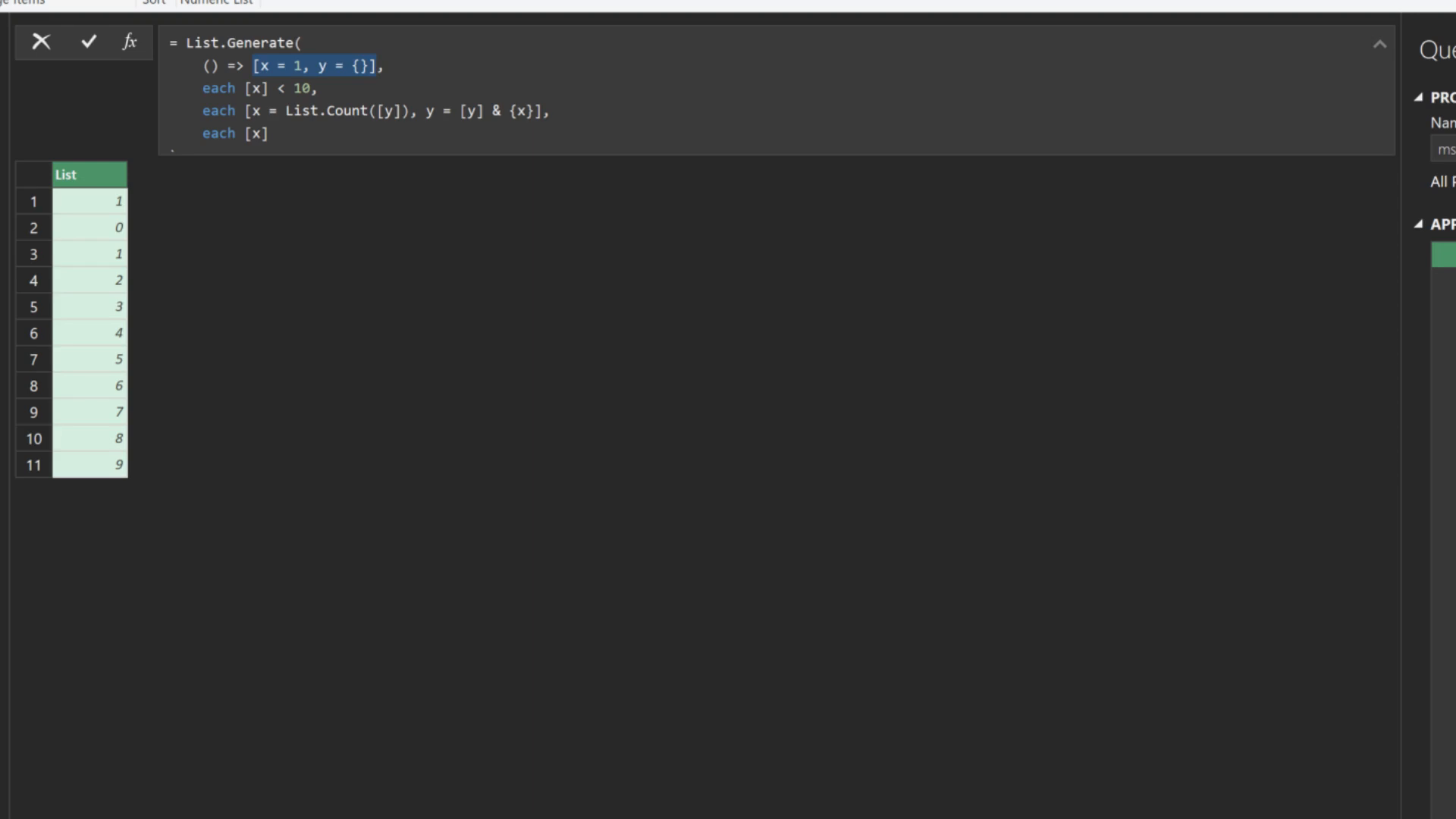
{"action": "left_click", "coordinate": [1400, 267]}
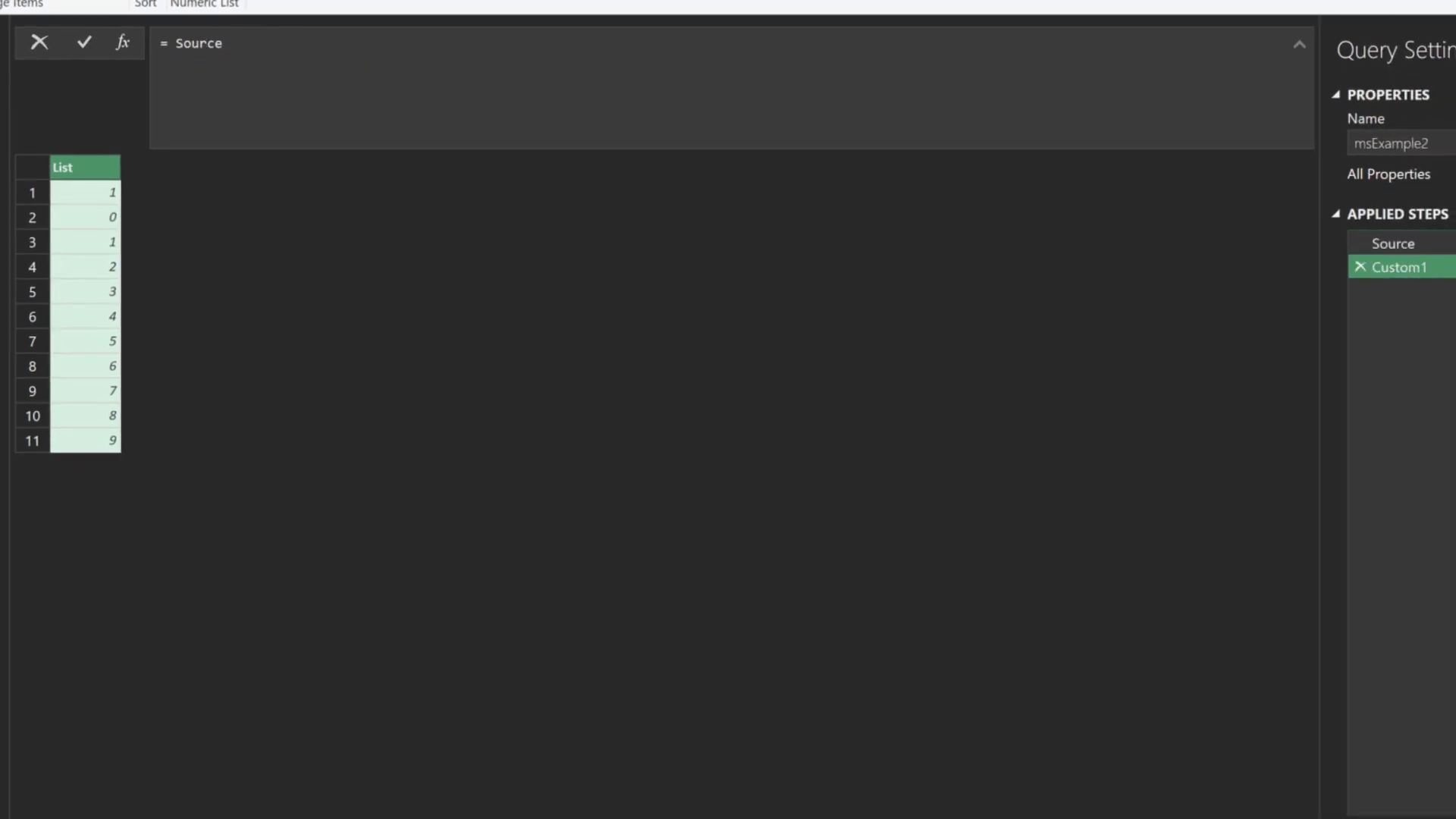
Replace Source in Custom1 with [x = 1, y = {}], preview the empty y list, then reselect Source
{"action": "double_click", "coordinate": [200, 43]}
{"action": "key", "text": "ctrl+v"}
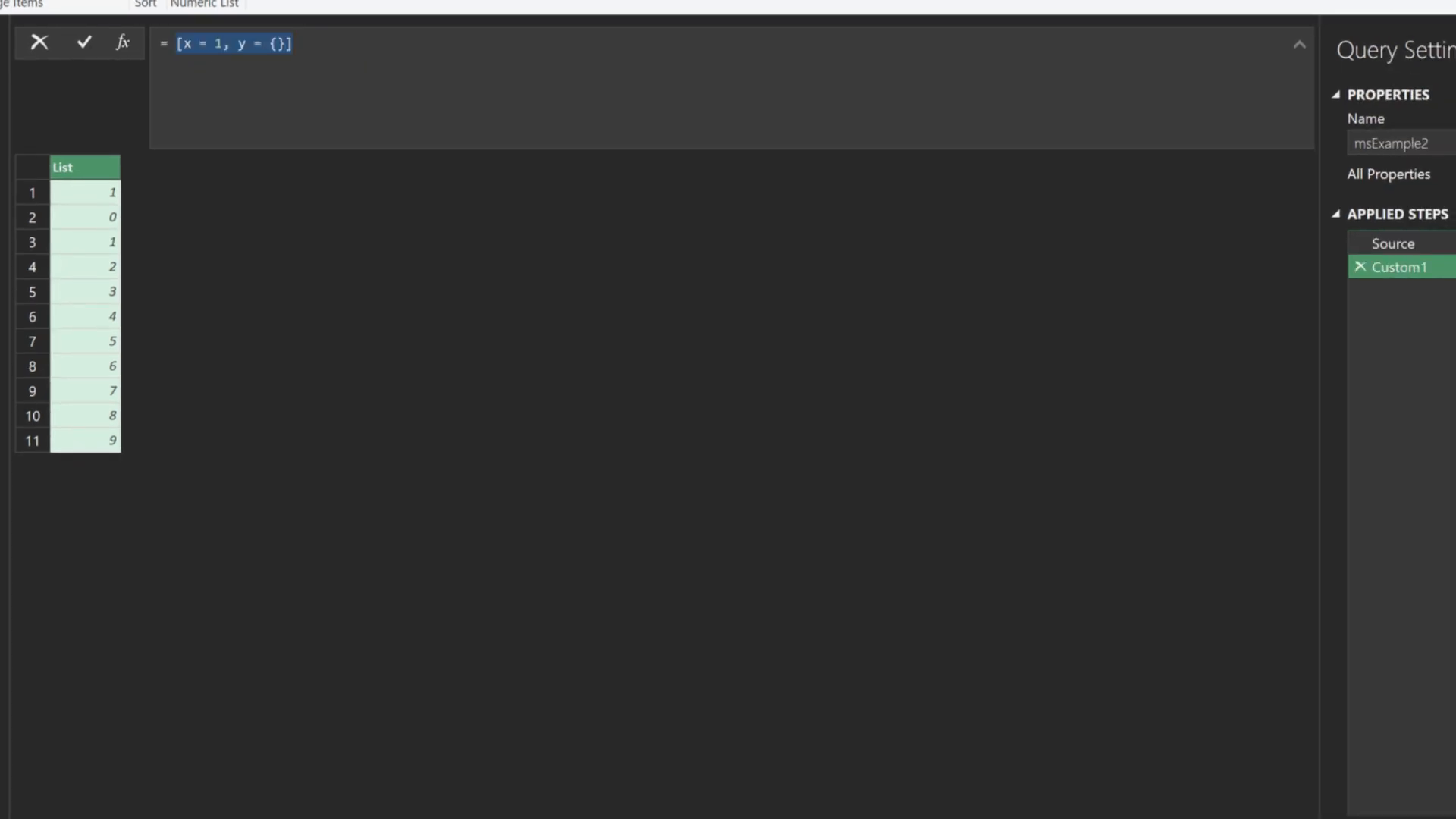
{"action": "key", "text": "Return"}
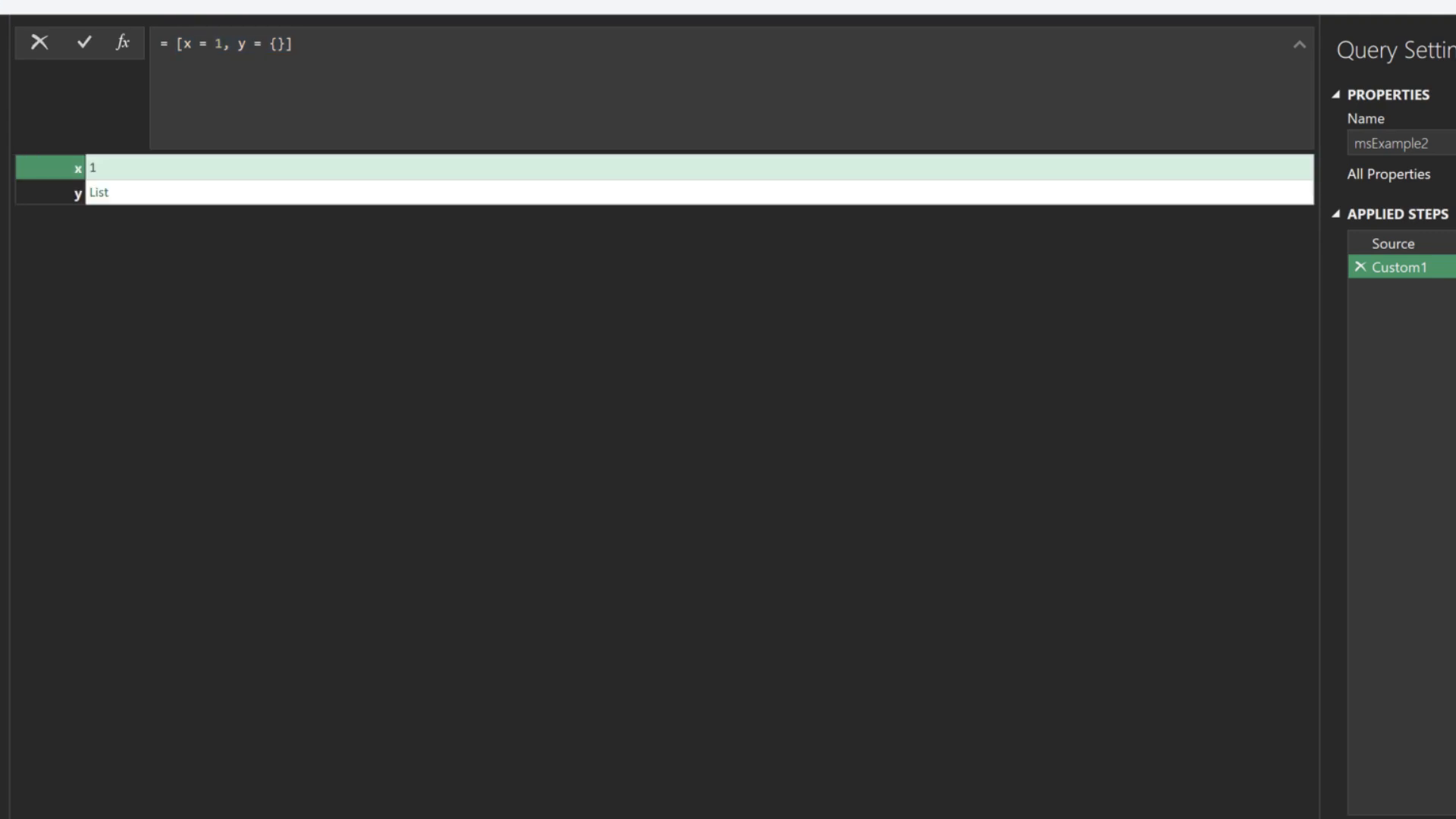
{"action": "left_click", "coordinate": [175, 192]}
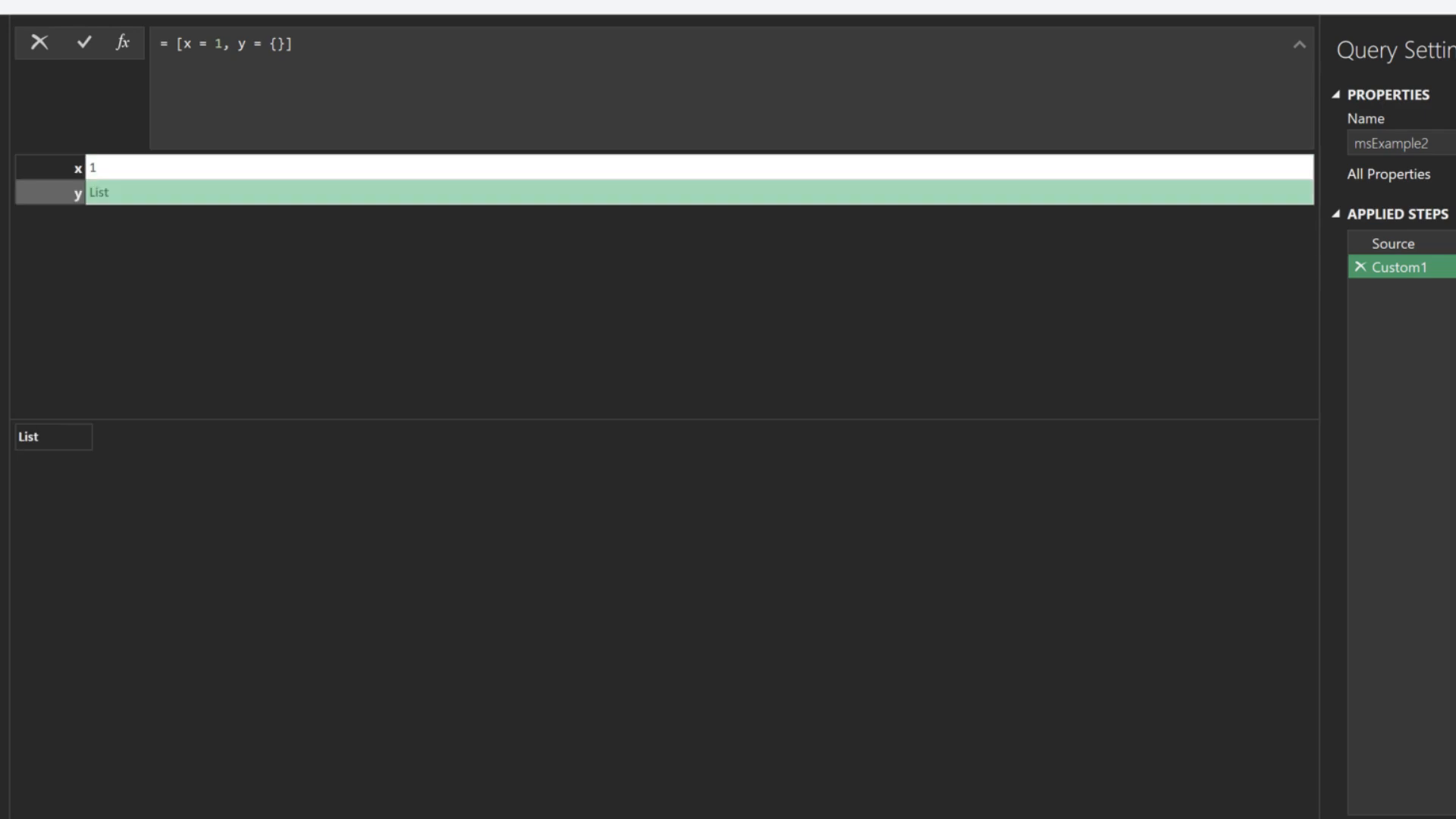
{"action": "left_click", "coordinate": [1394, 244]}
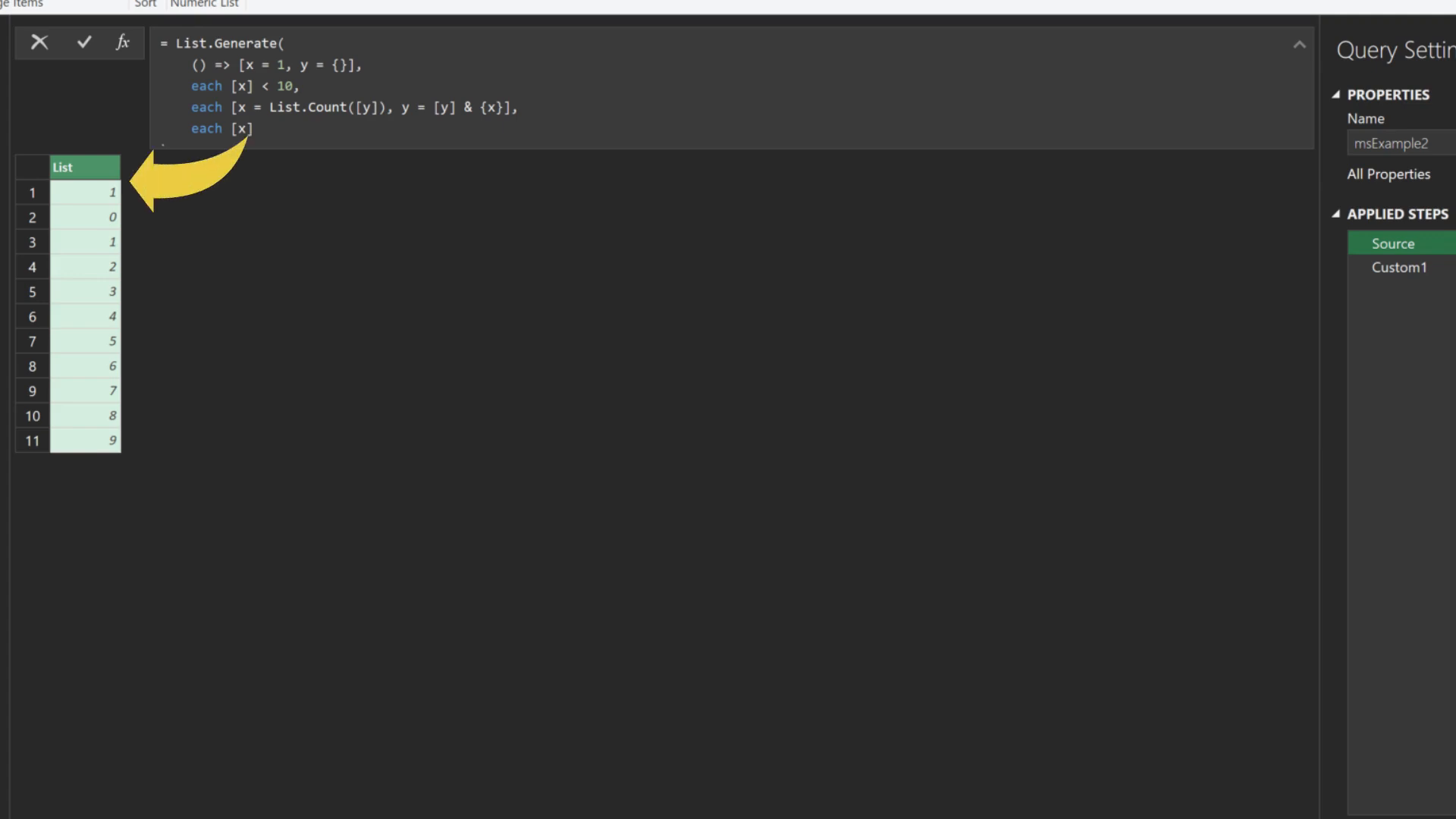
{"action": "double_click", "coordinate": [242, 129]}
{"action": "type", "text": "y"}
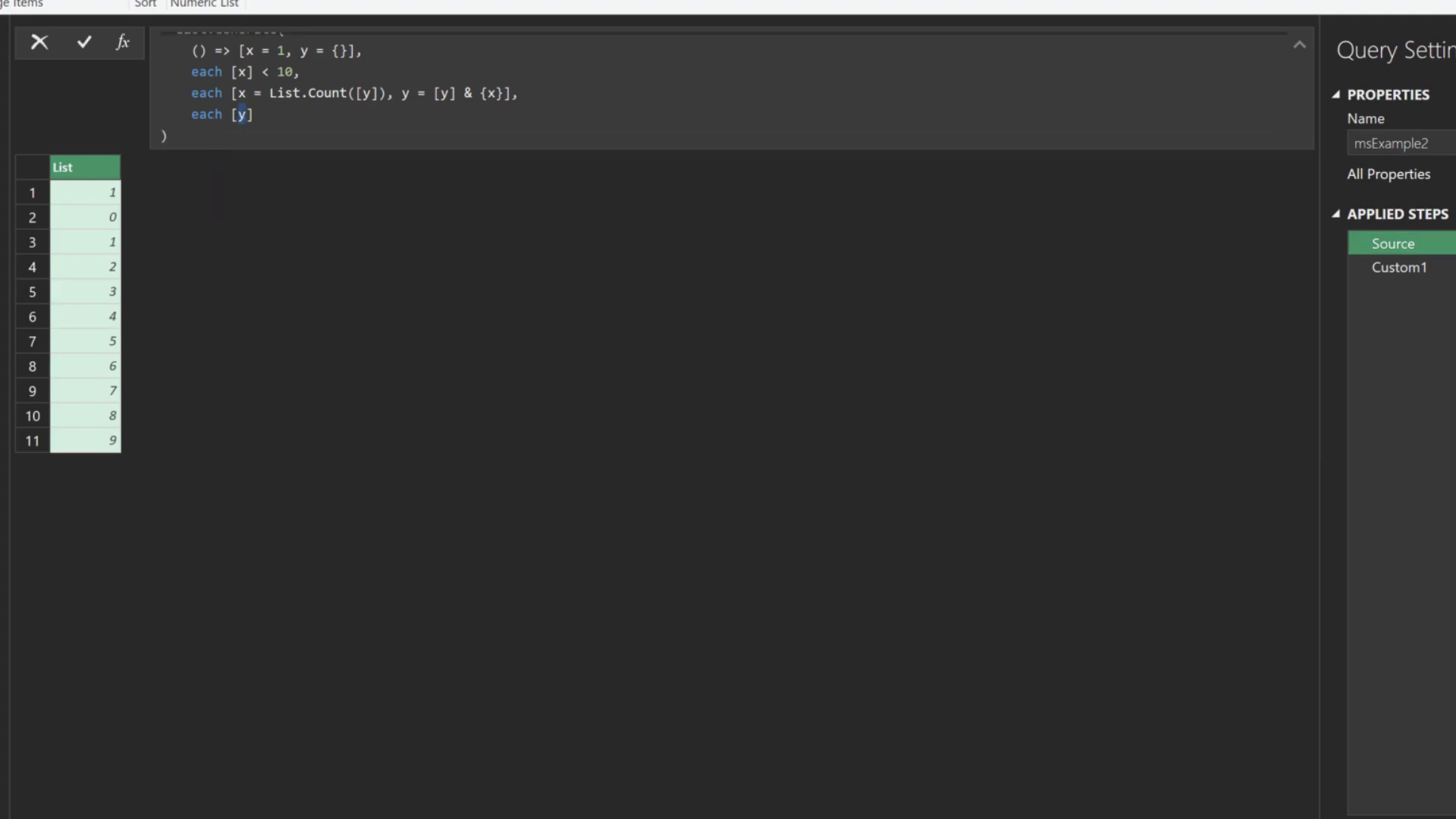
{"action": "key", "text": "Return"}
{"action": "left_click", "coordinate": [96, 192]}
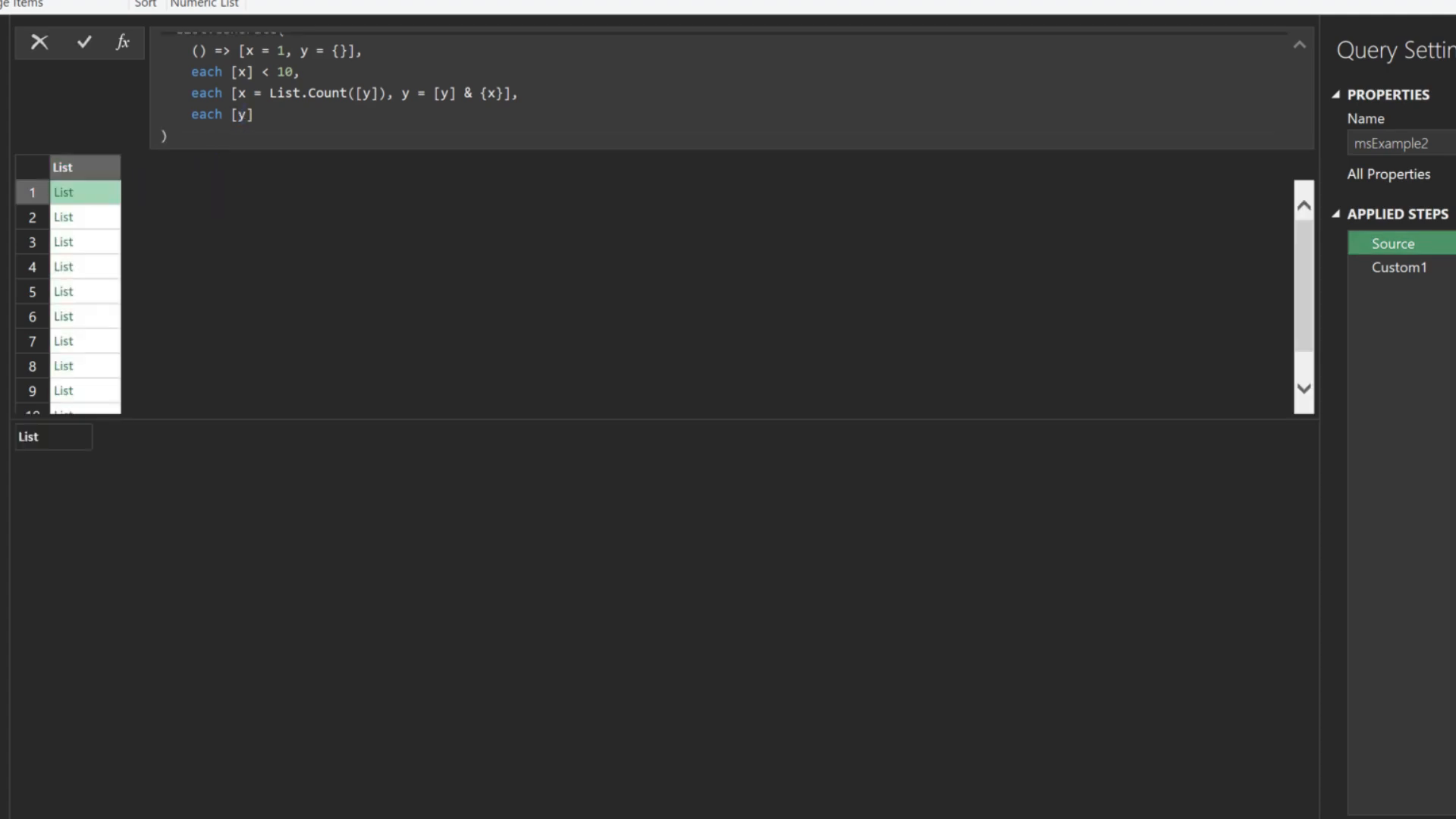
{"action": "left_click", "coordinate": [96, 218]}
{"action": "left_click", "coordinate": [96, 242]}
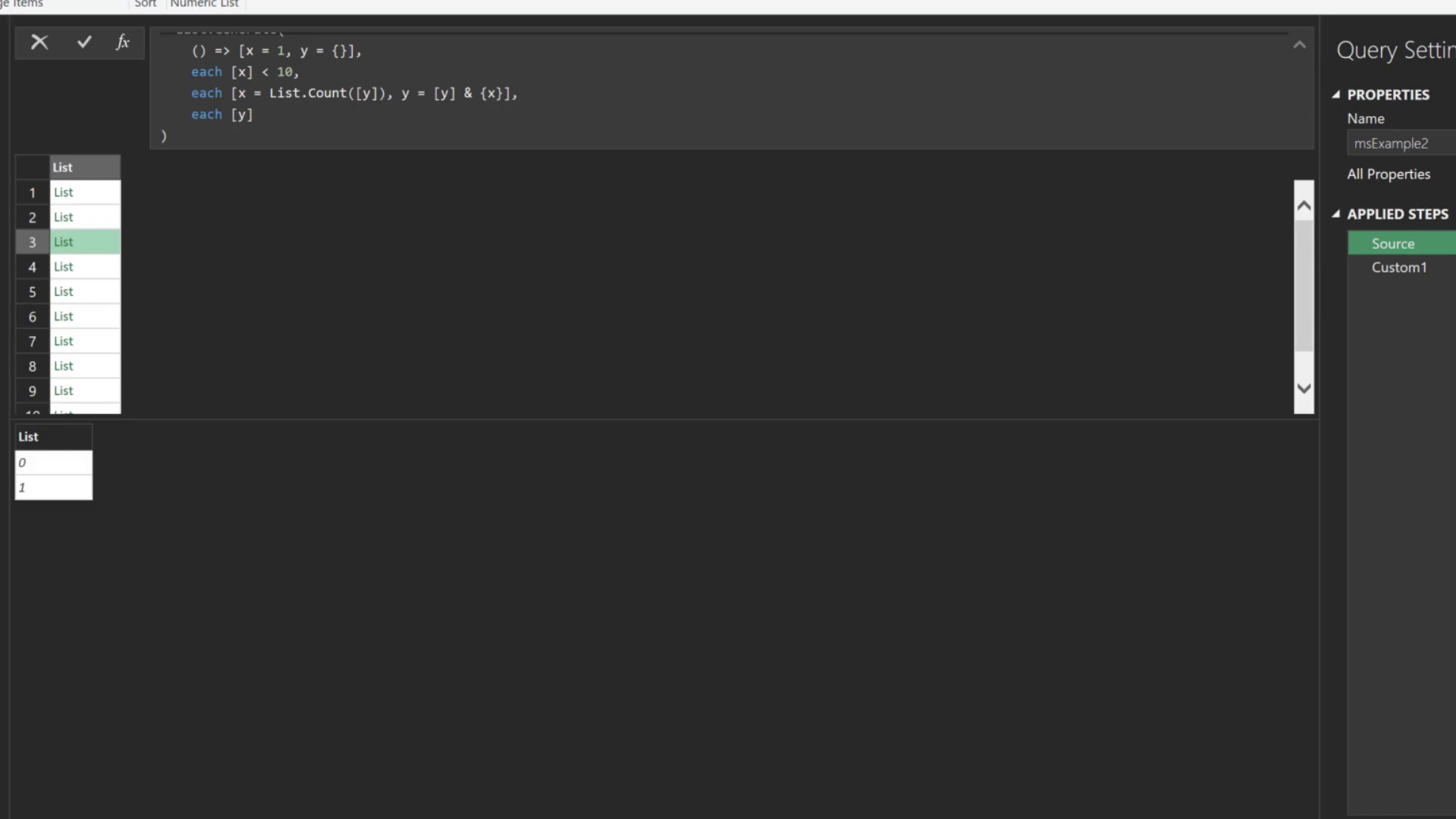
{"action": "left_click", "coordinate": [97, 267]}
{"action": "left_click", "coordinate": [97, 292]}
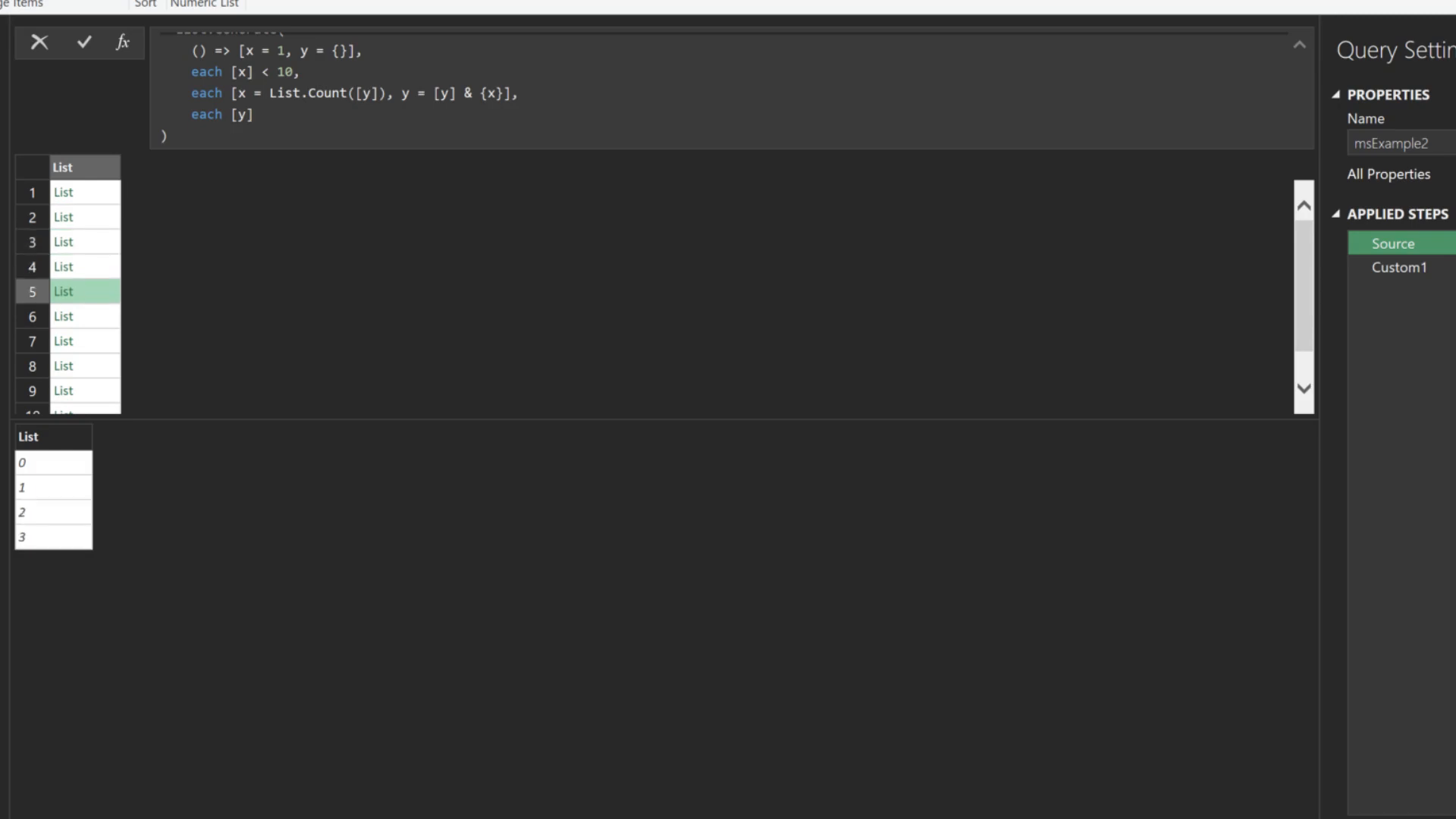
{"action": "left_click", "coordinate": [96, 317]}
{"action": "left_click", "coordinate": [97, 341]}
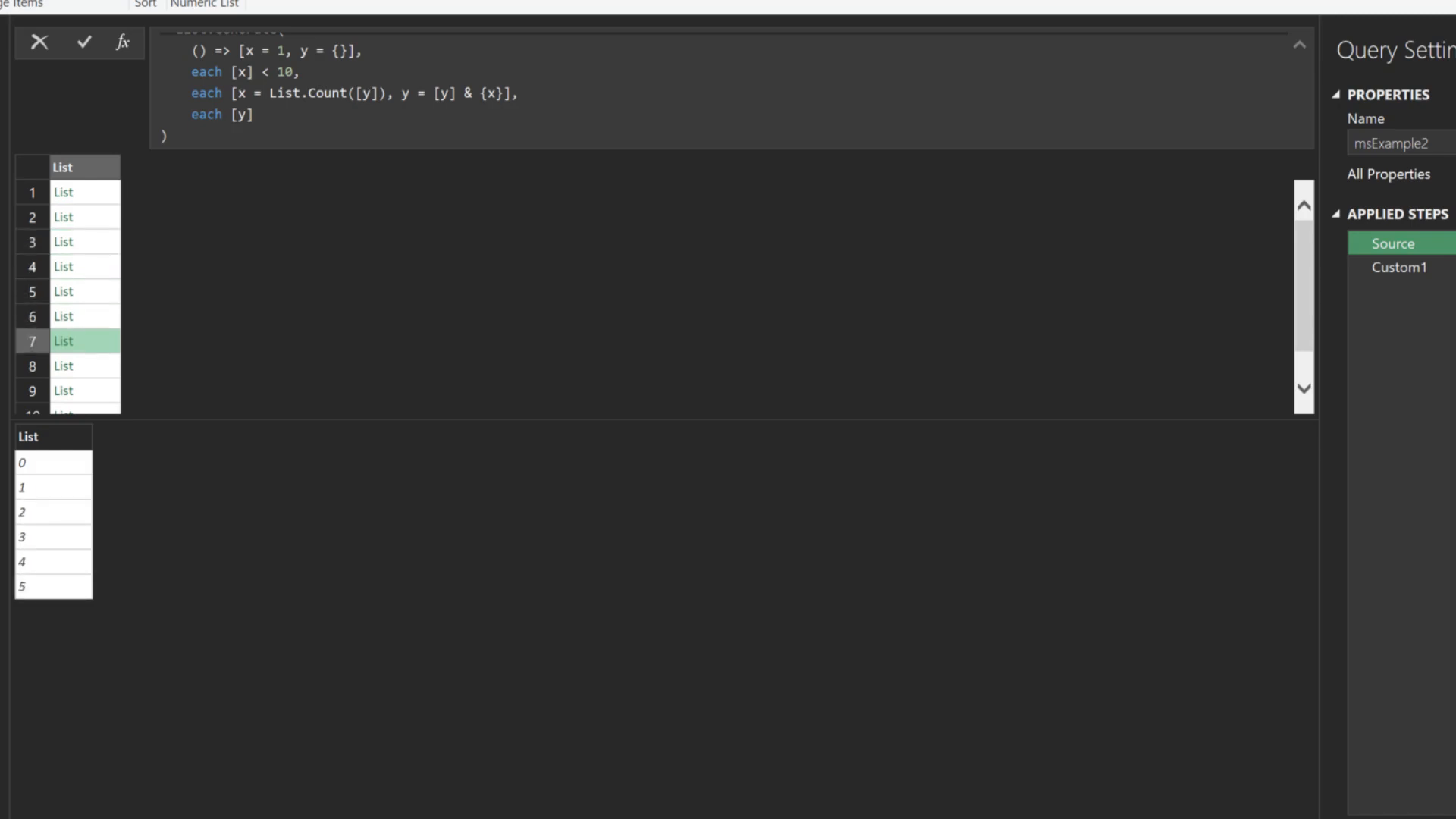
{"action": "left_click", "coordinate": [97, 366]}
{"action": "key", "text": "Down"}
{"action": "key", "text": "Down"}
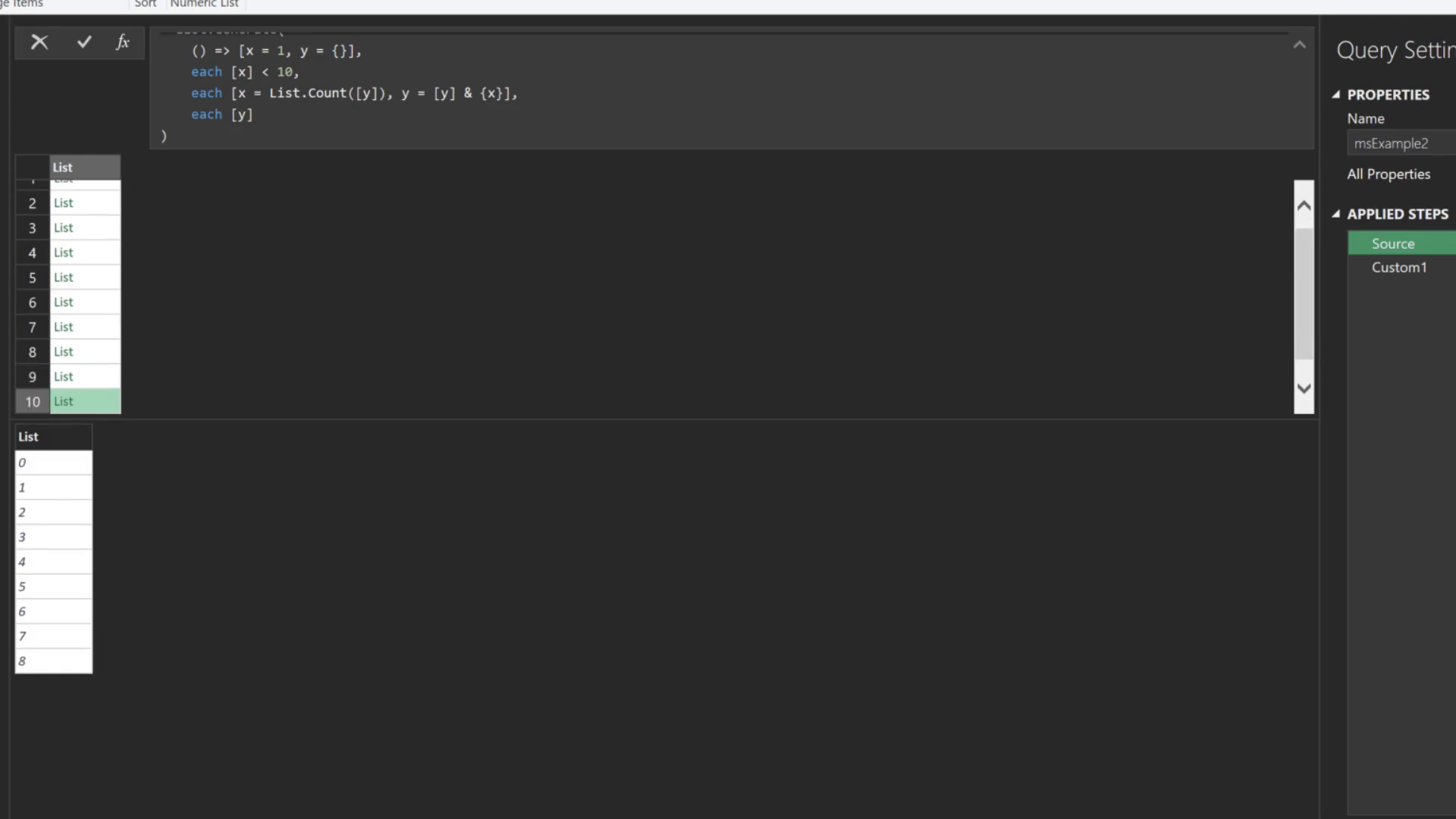
{"action": "key", "text": "Down"}
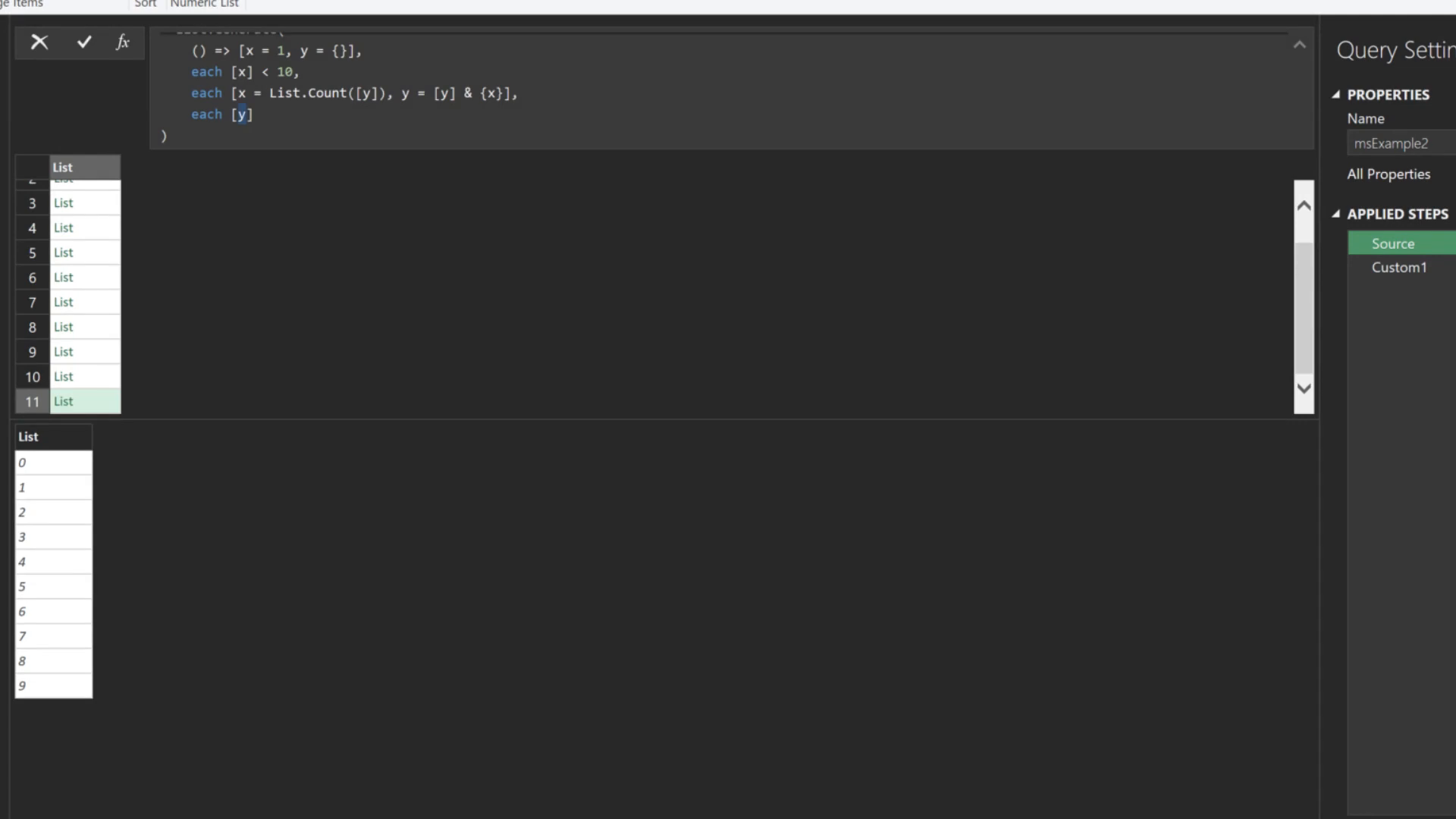
{"action": "type", "text": "x"}
{"action": "key", "text": "Return"}
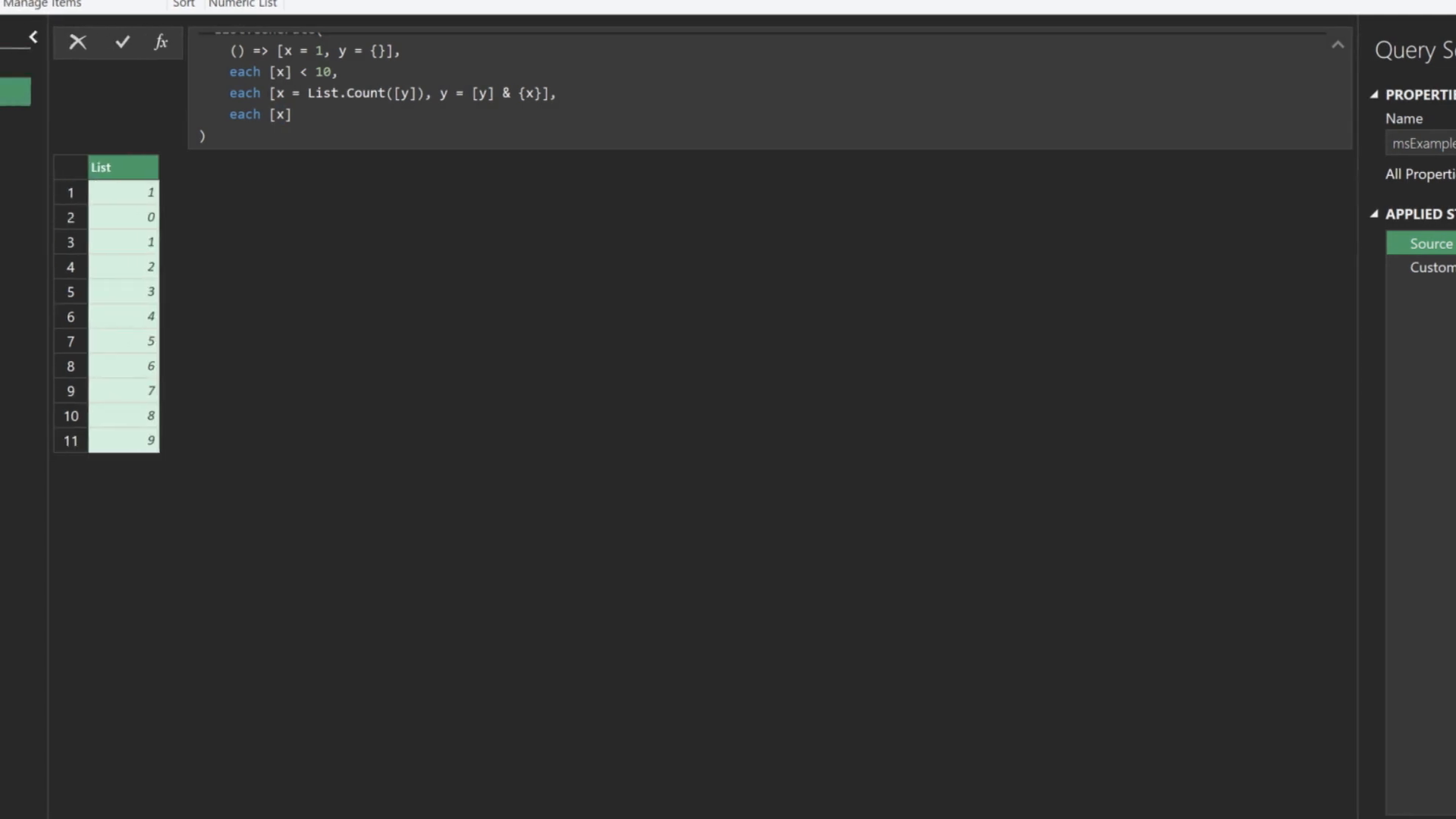
Add a startDate step to Example1 set to 1/1/2023
{"action": "left_click", "coordinate": [81, 121]}
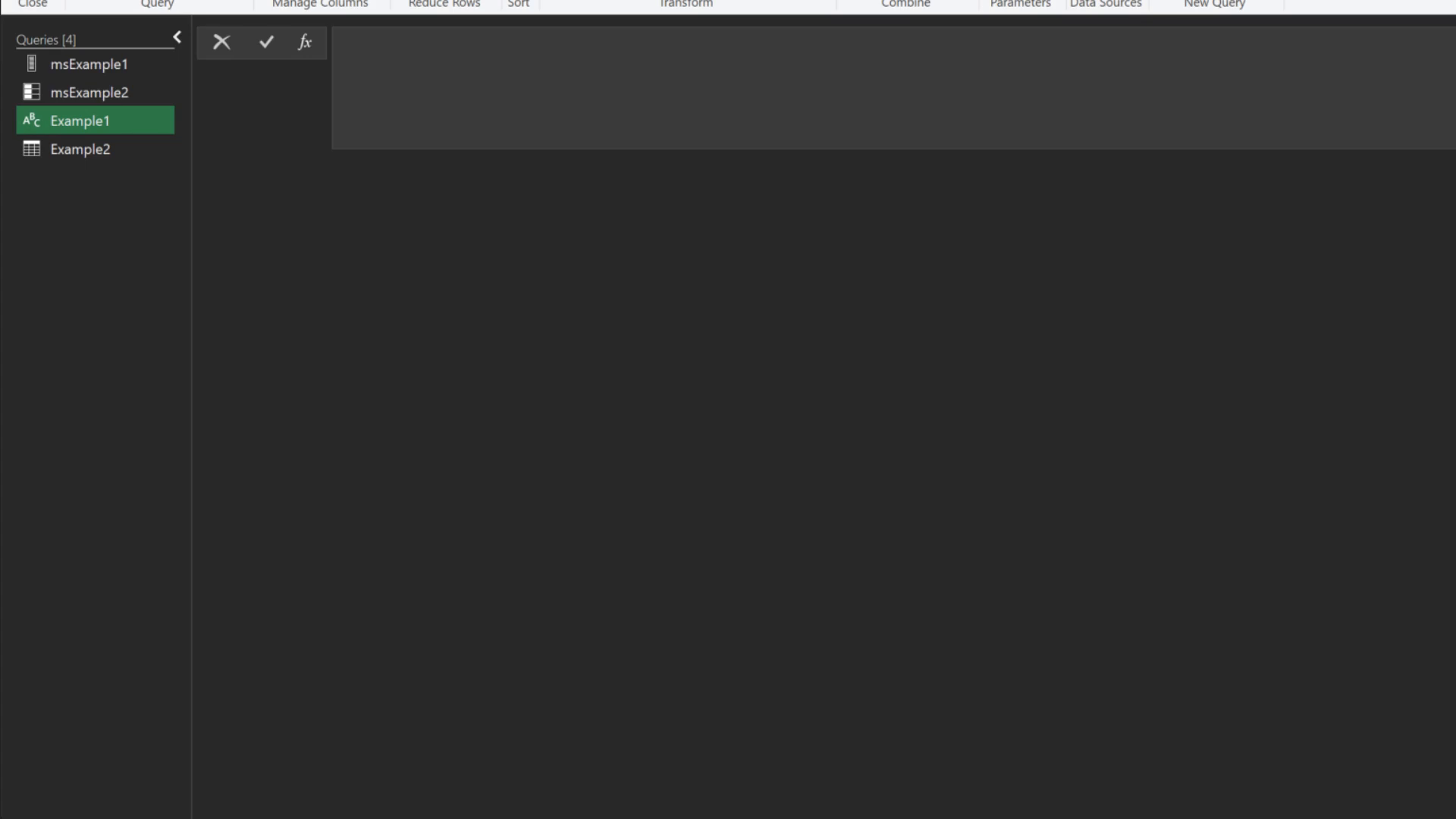
{"action": "left_click", "coordinate": [304, 41]}
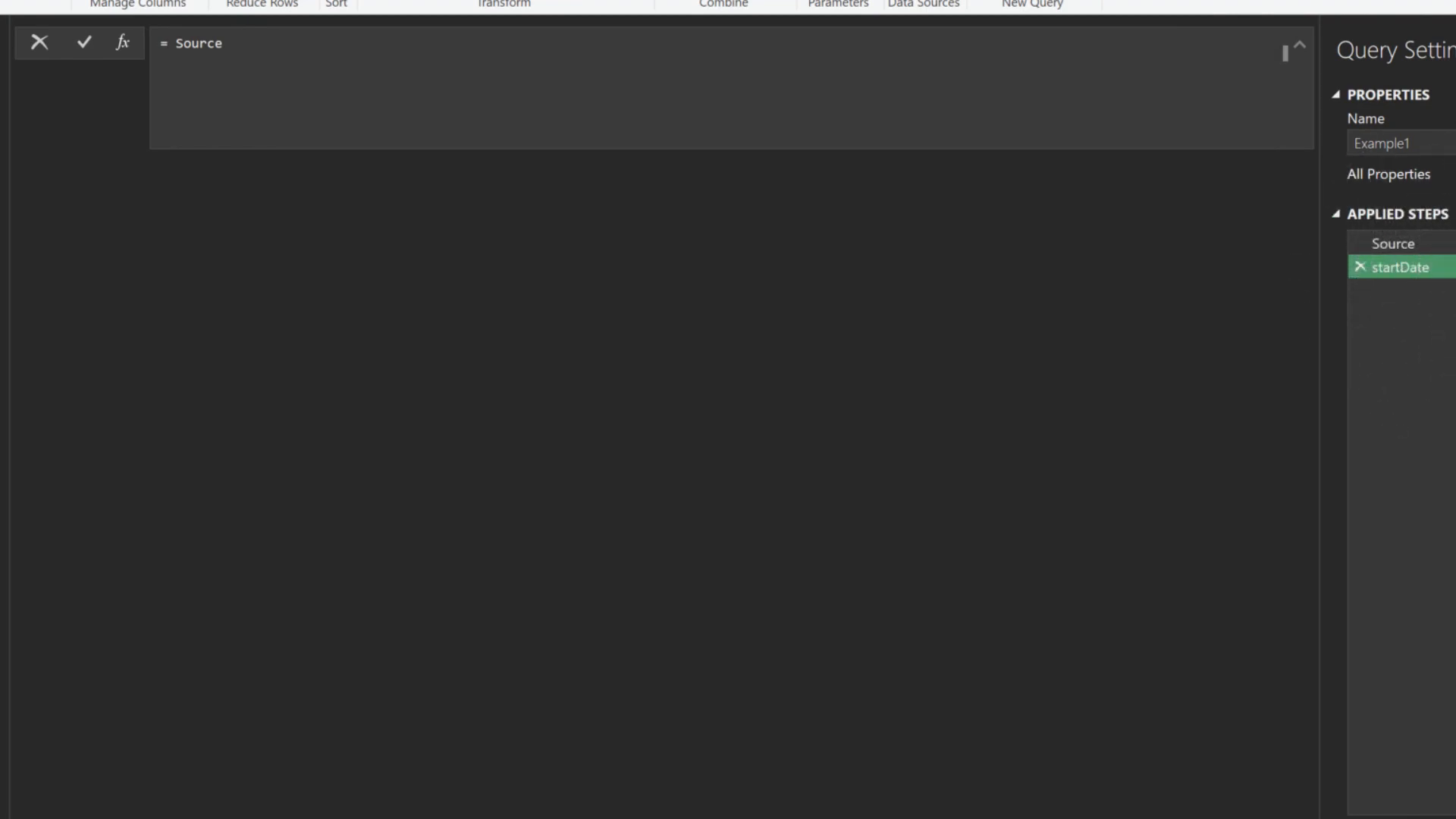
{"action": "key", "text": "ctrl+a"}
{"action": "type", "text": "1/1/2023"}
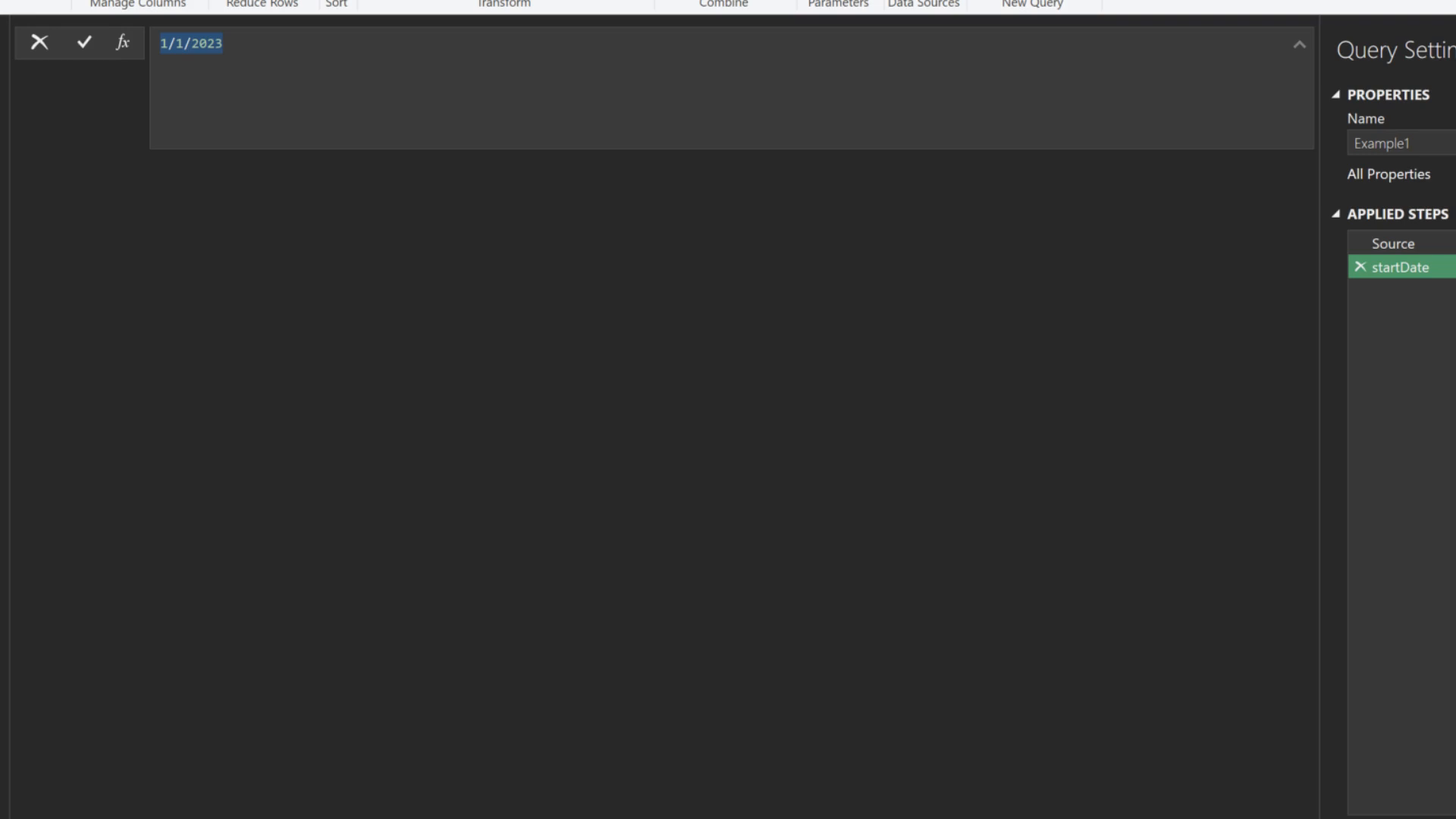
{"action": "key", "text": "Return"}
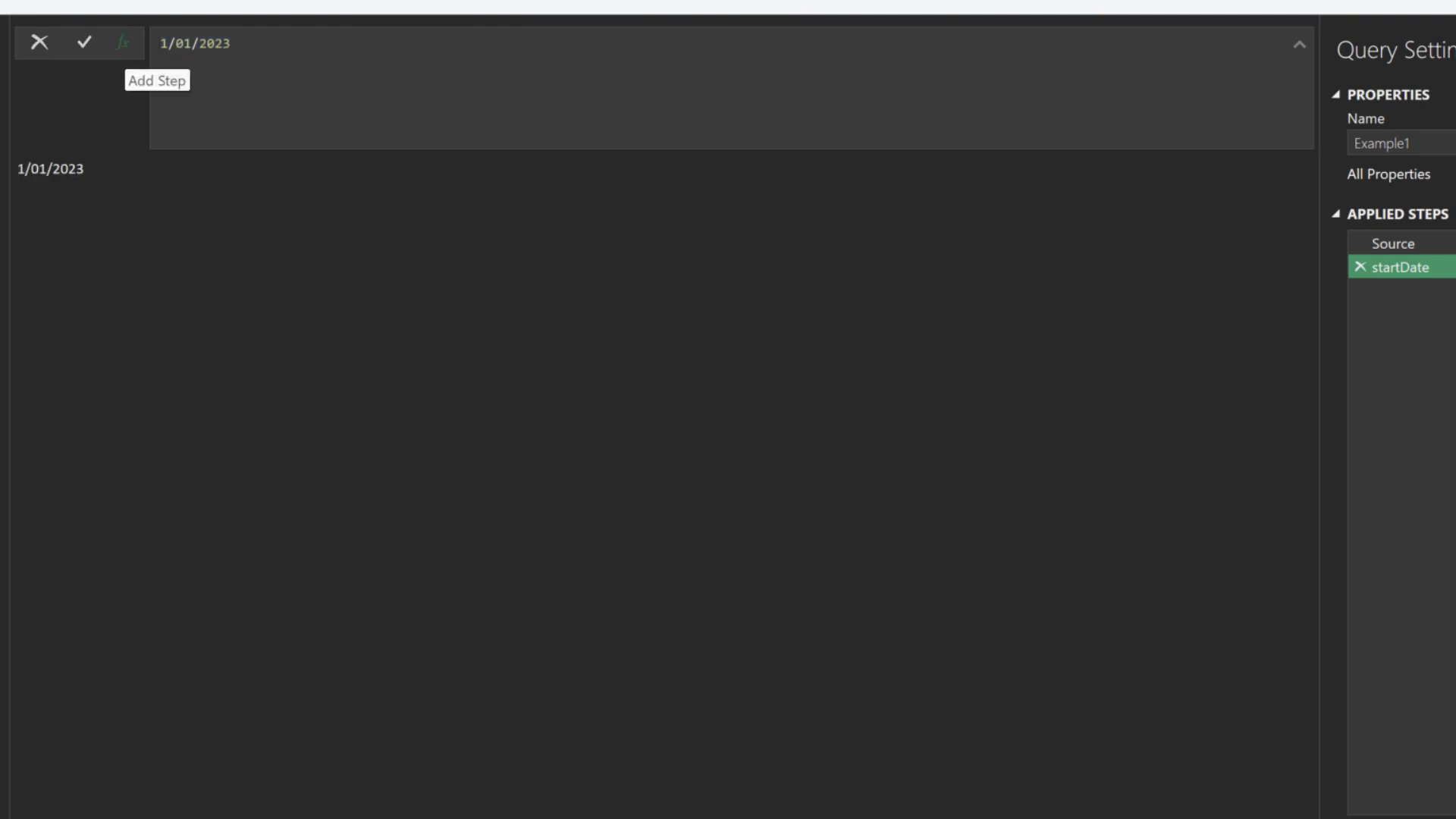
Add a todayDate step using Date.From(DateTime.LocalNow()), then a new listDate step
{"action": "left_click", "coordinate": [123, 41]}
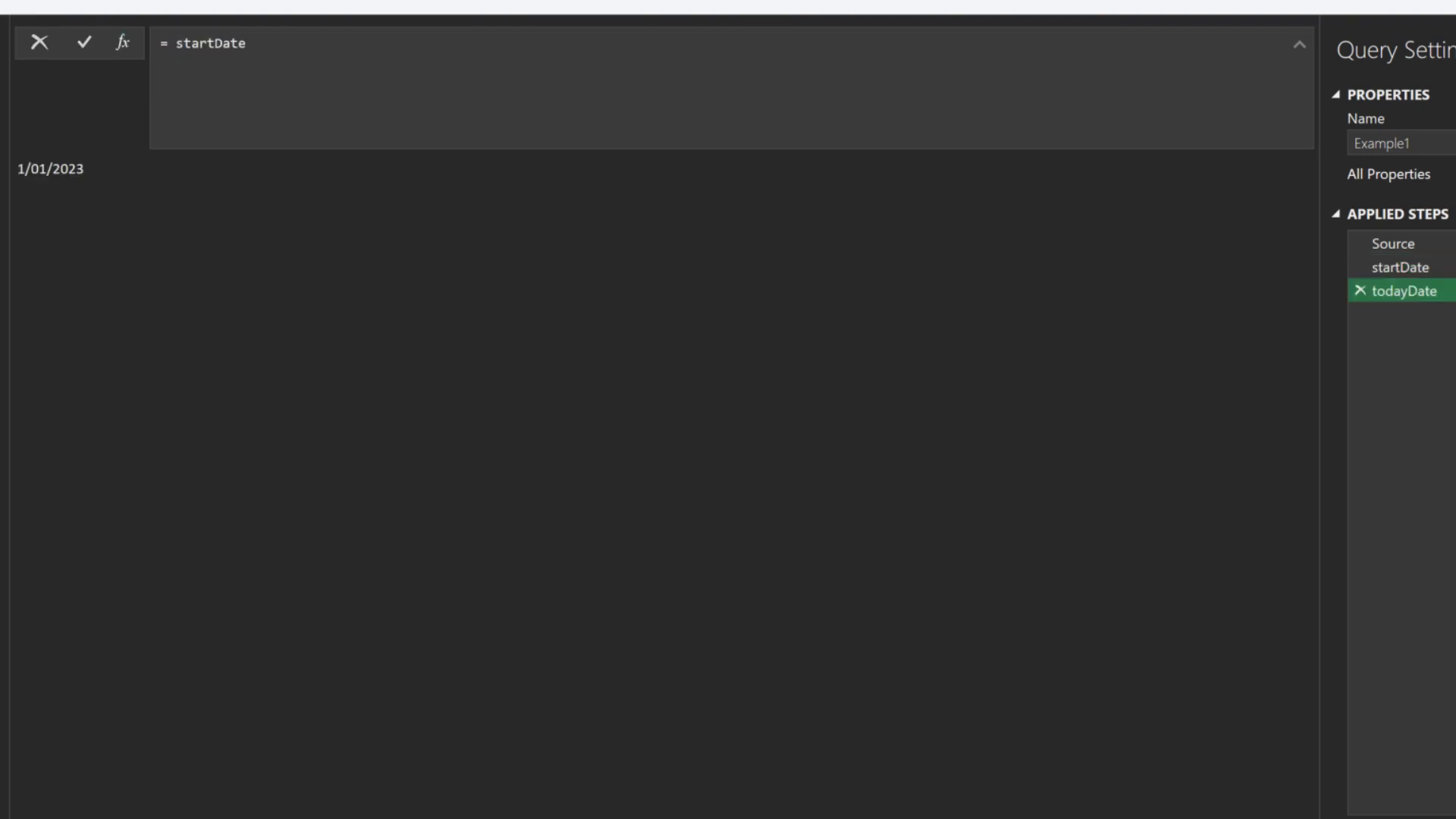
{"action": "double_click", "coordinate": [211, 43]}
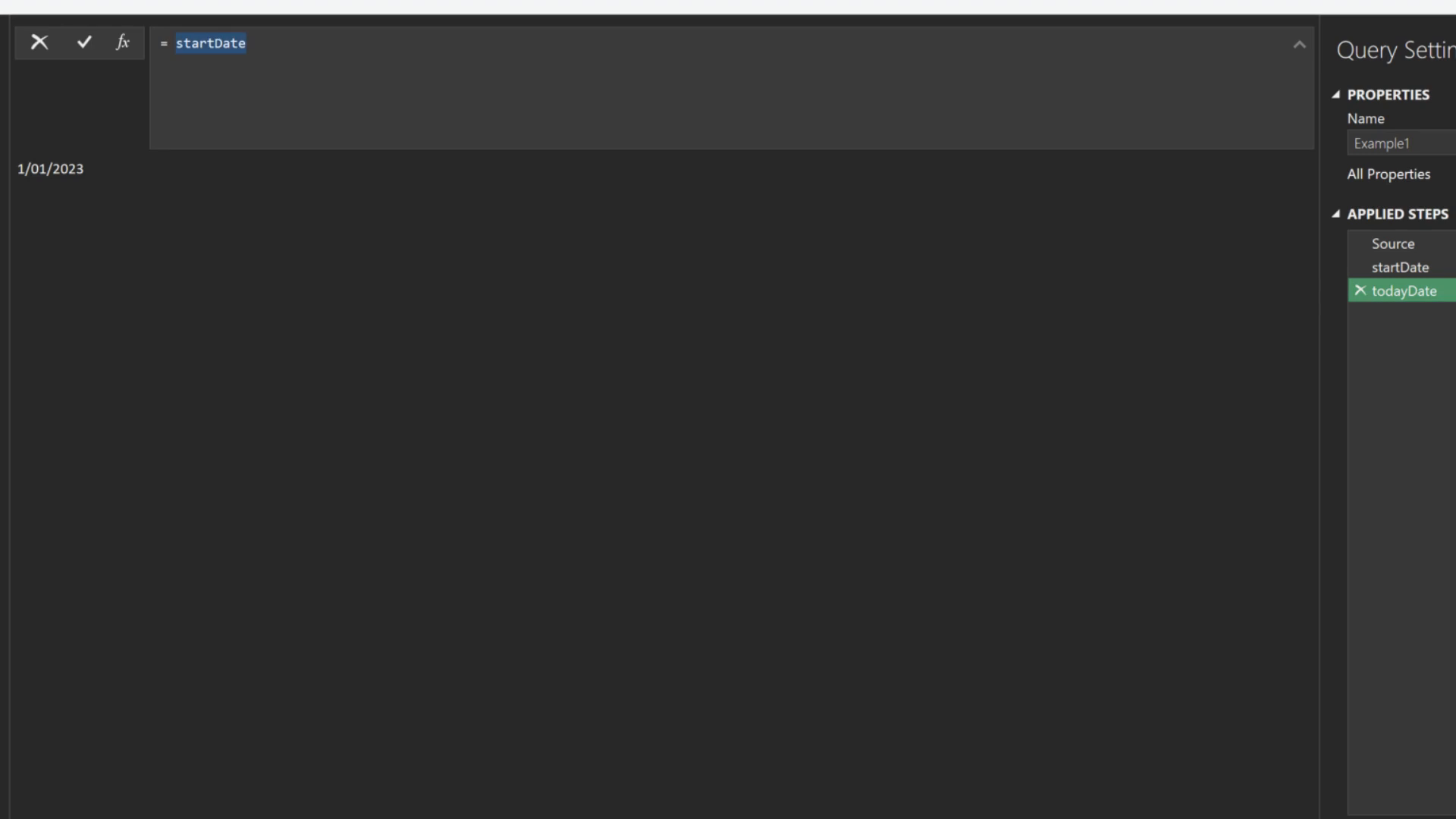
{"action": "type", "text": "DateTime.LocalNow()"}
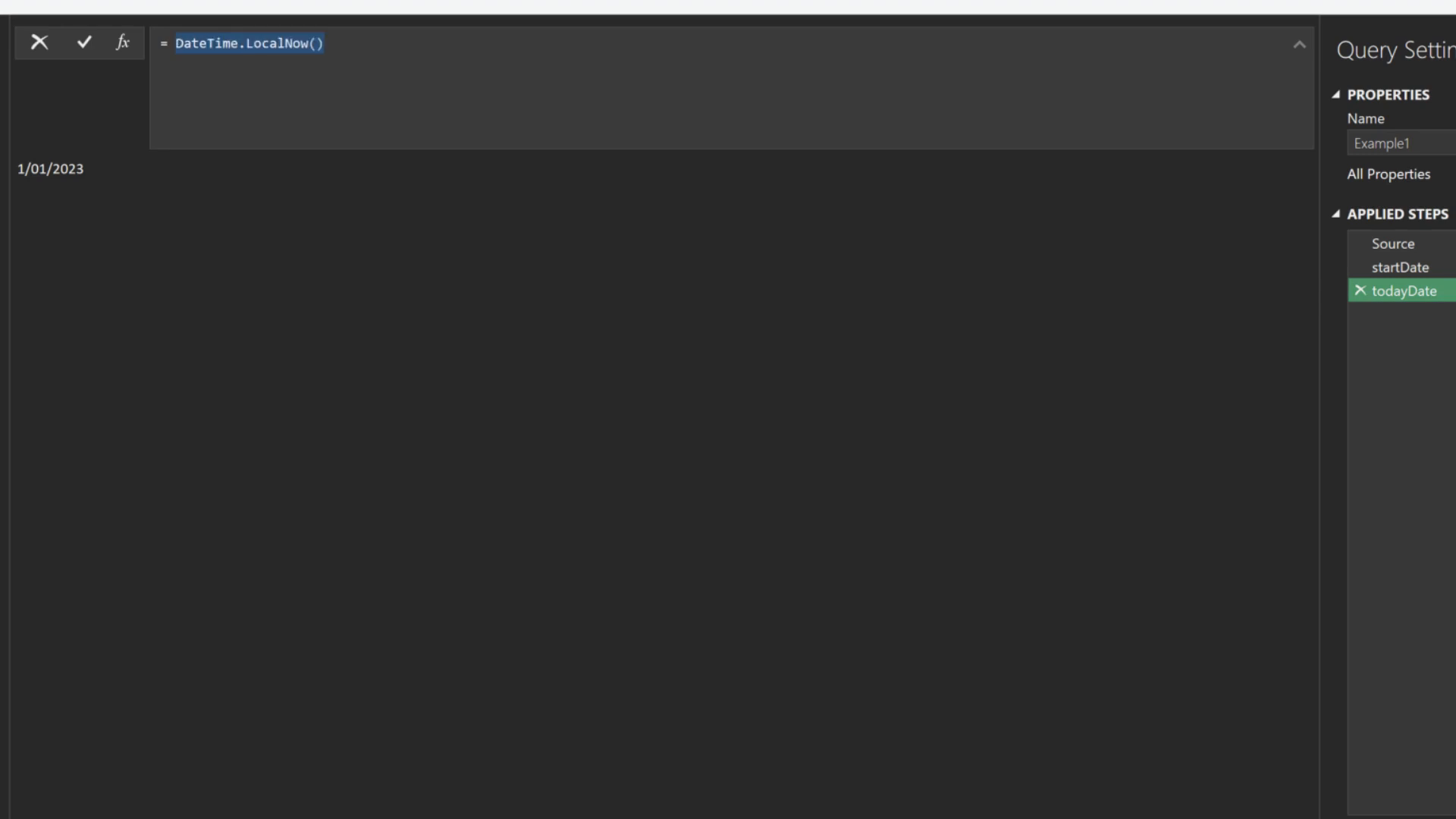
{"action": "key", "text": "Return"}
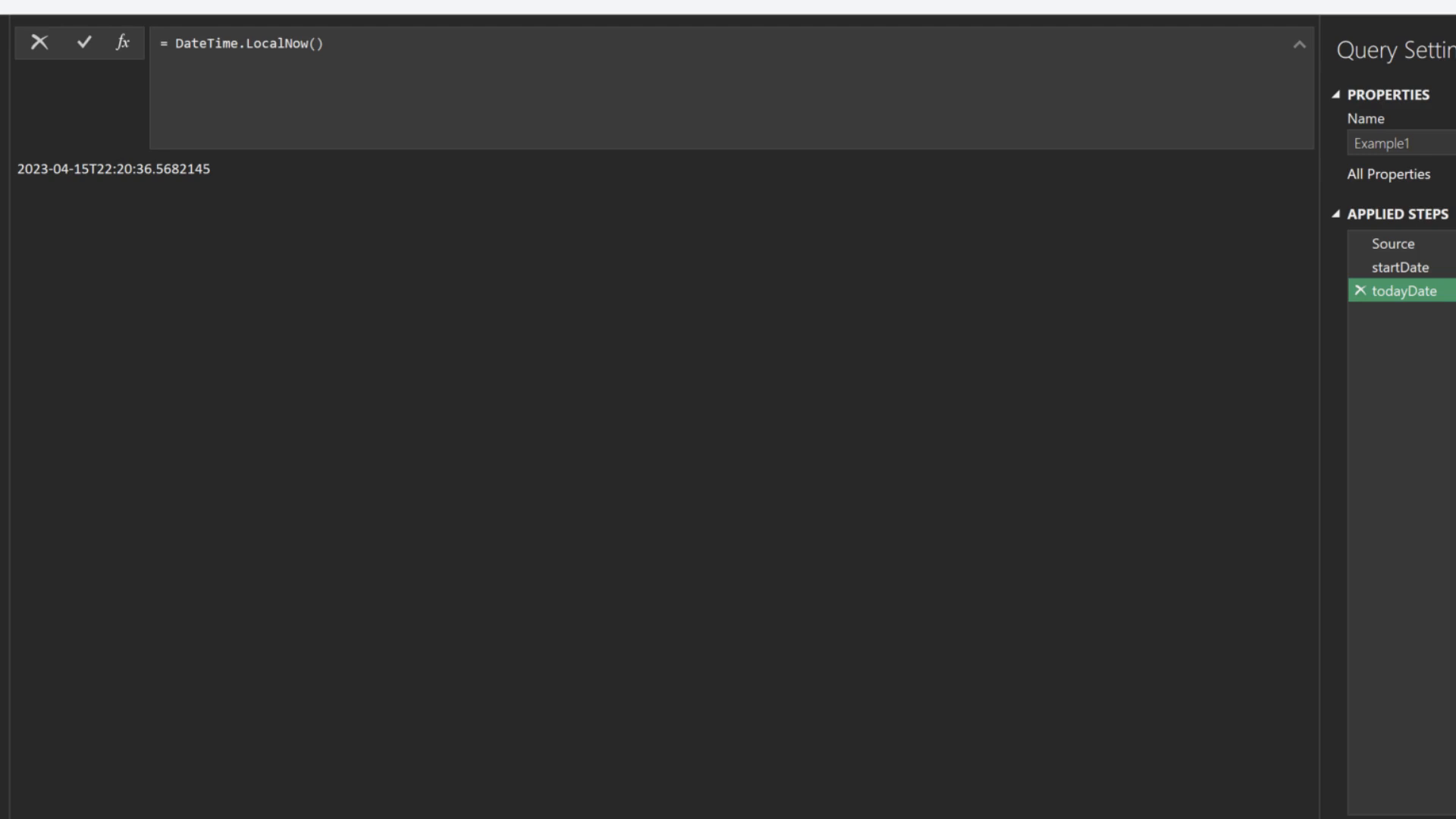
{"action": "type", "text": "Date.From(DateTime.LocalNow())"}
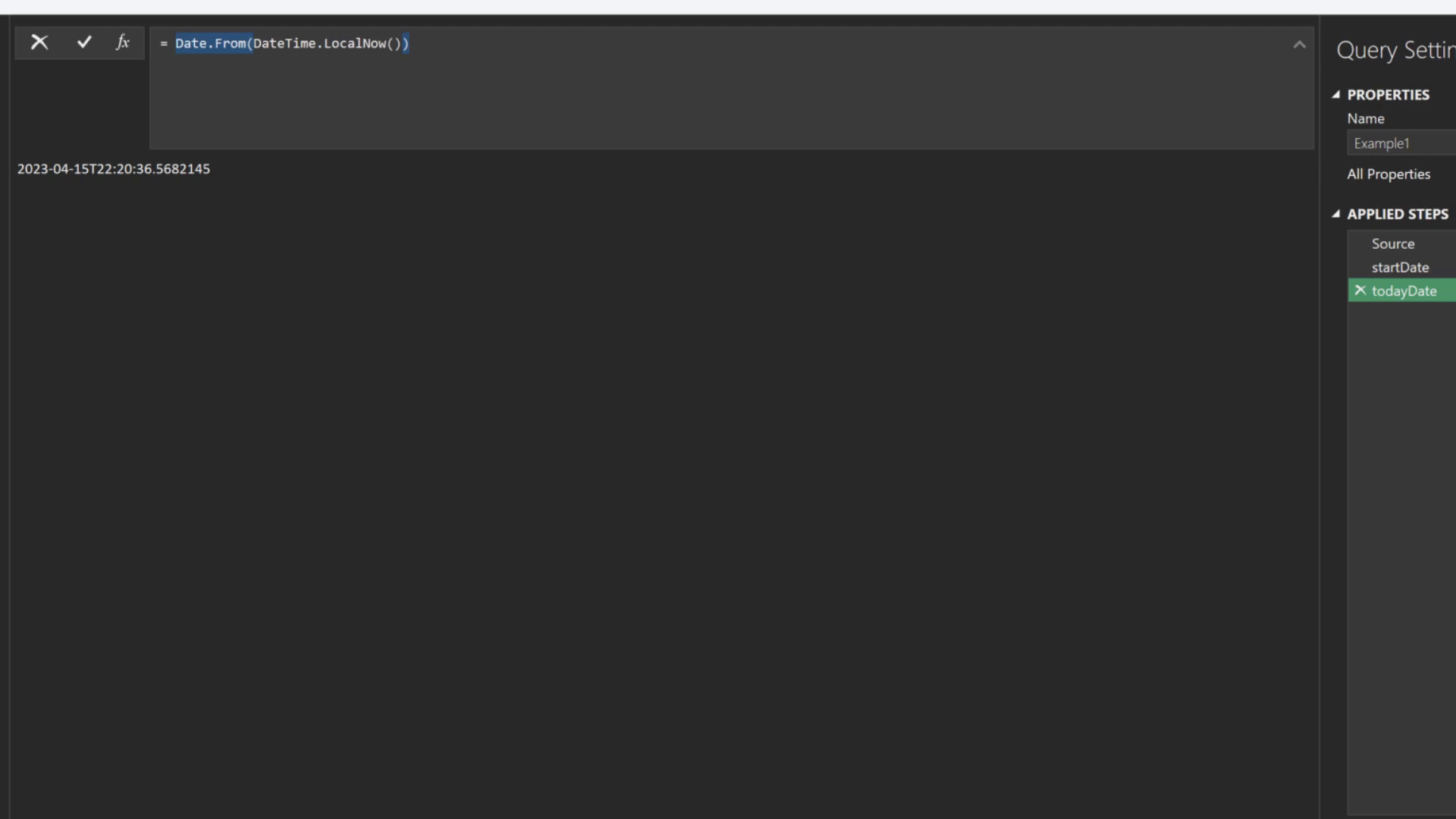
{"action": "key", "text": "Return"}
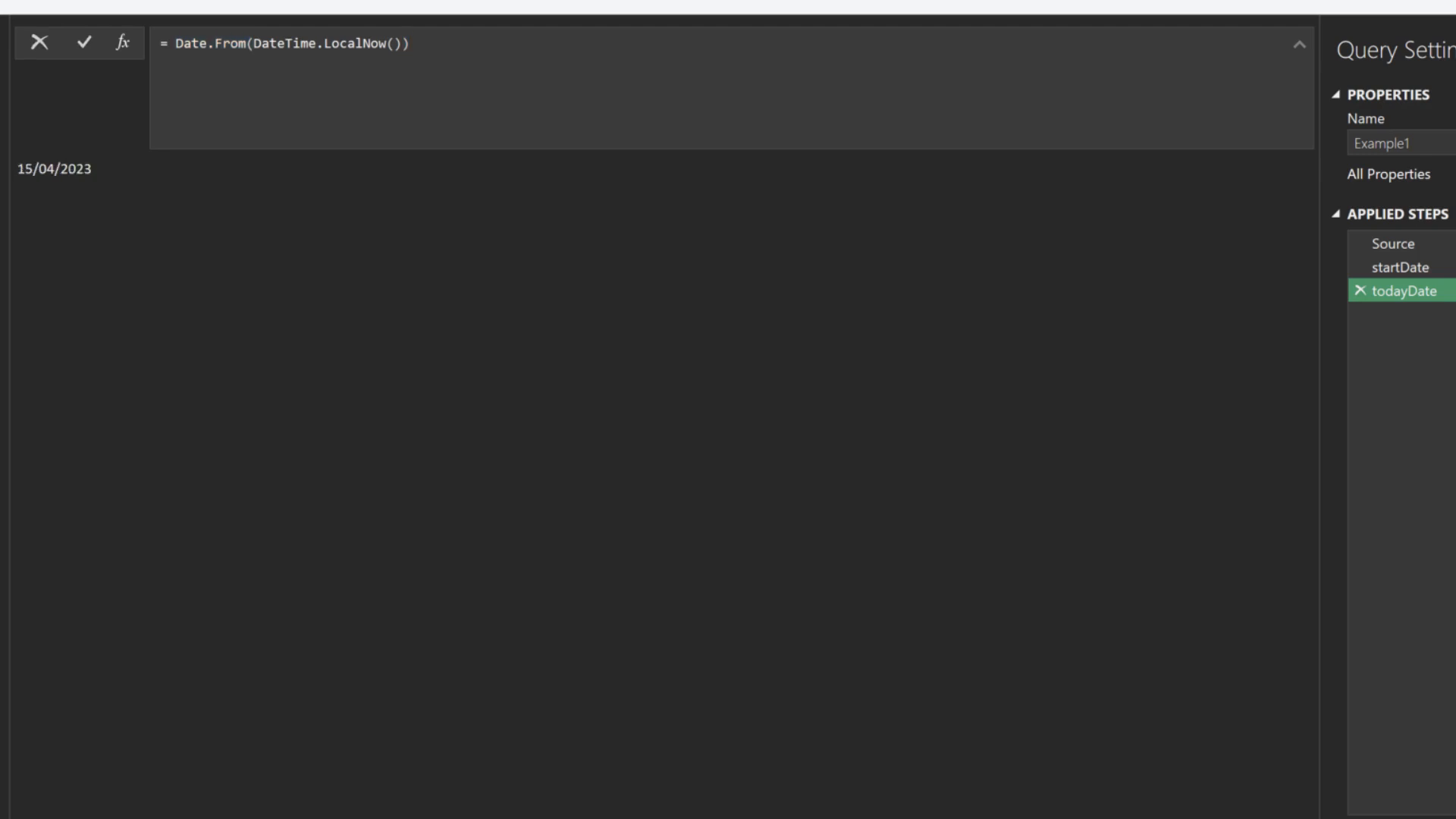
{"action": "left_click", "coordinate": [122, 42]}
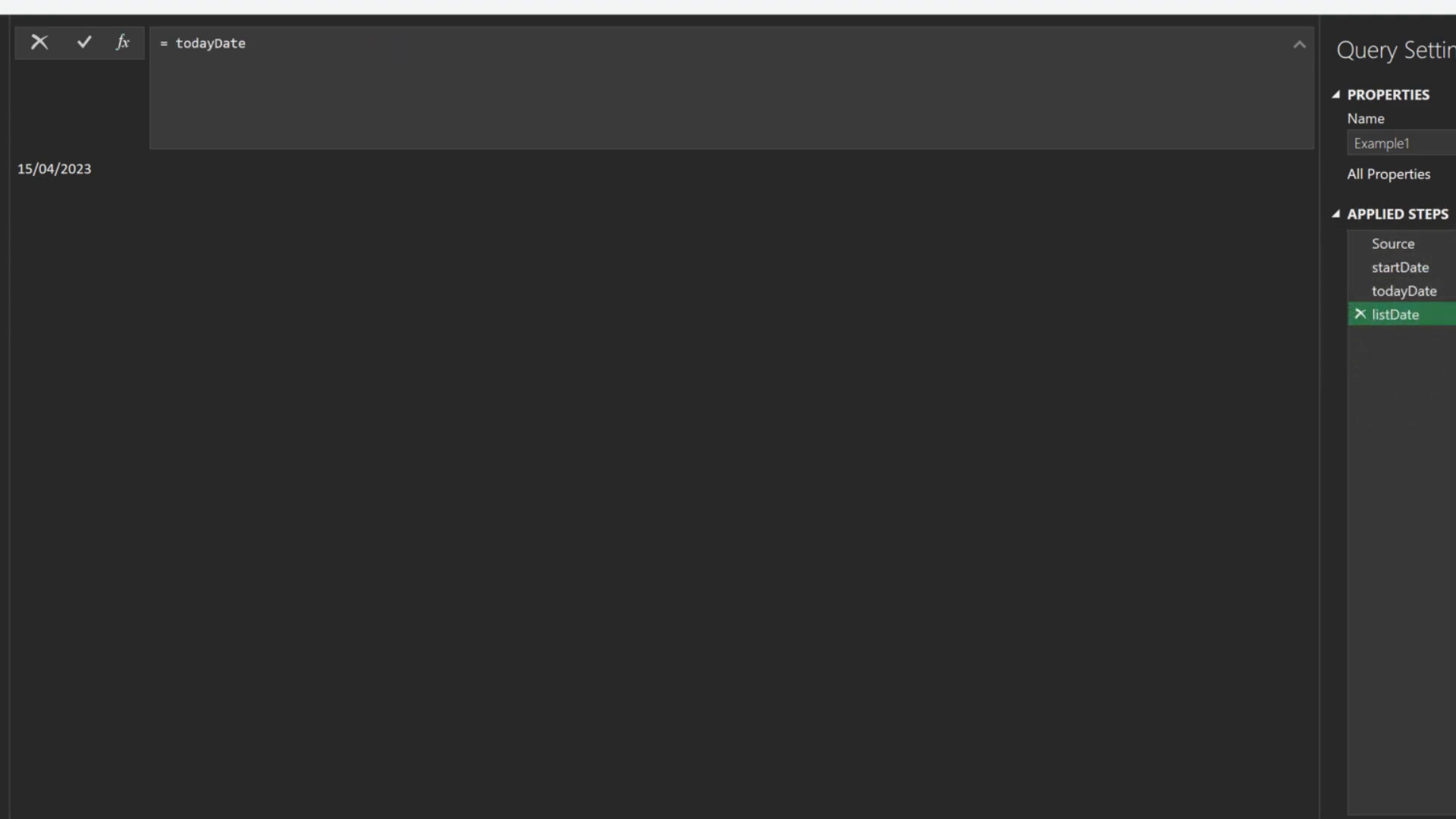
{"action": "double_click", "coordinate": [211, 43]}
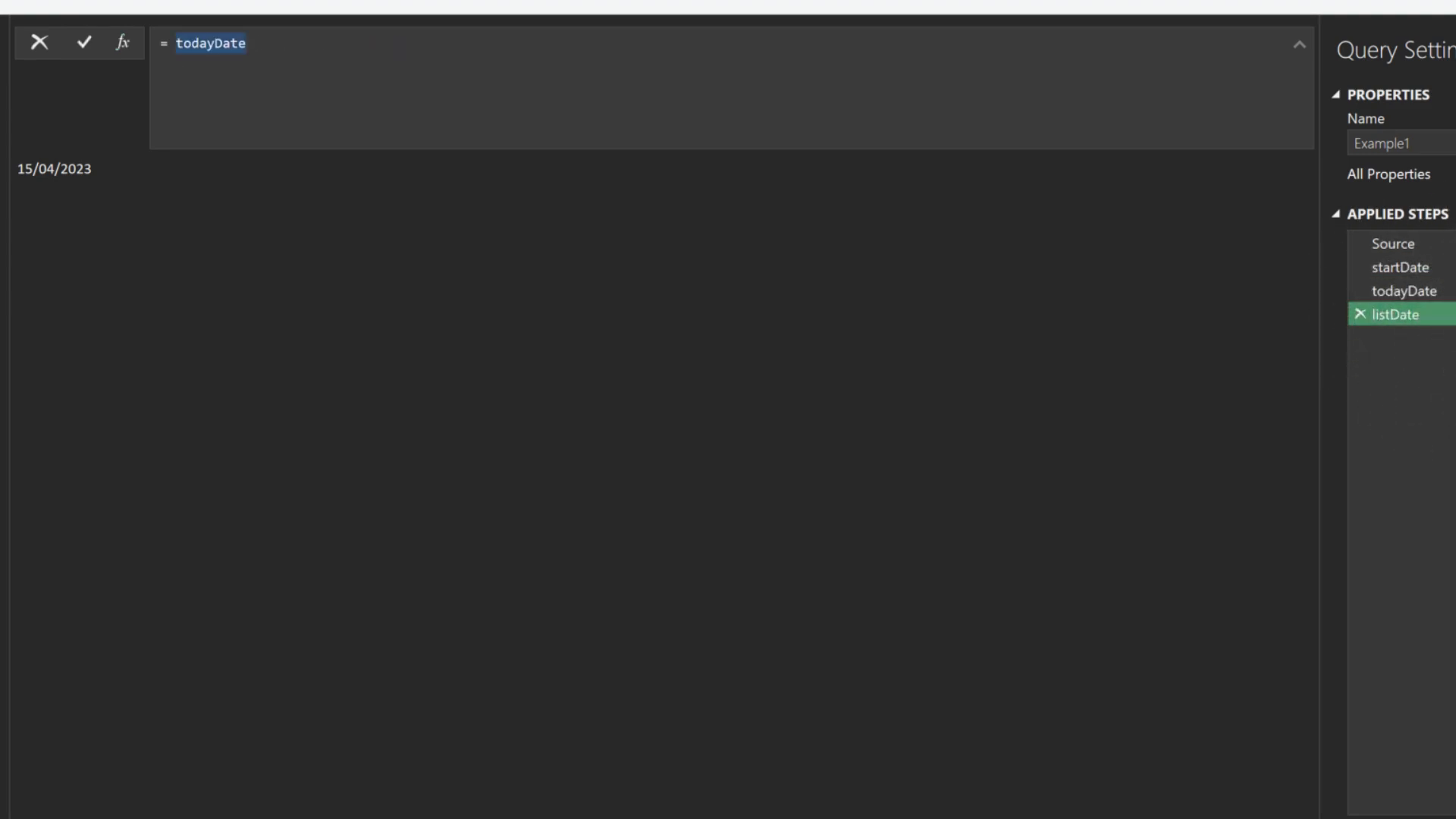
Write listDate as List.Generate from Number.From(startDate) through Number.From(todayDate), step + 1, selector Date.From(_)
{"action": "key", "text": "BackSpace"}
{"action": "type", "text": "List.Generate("}
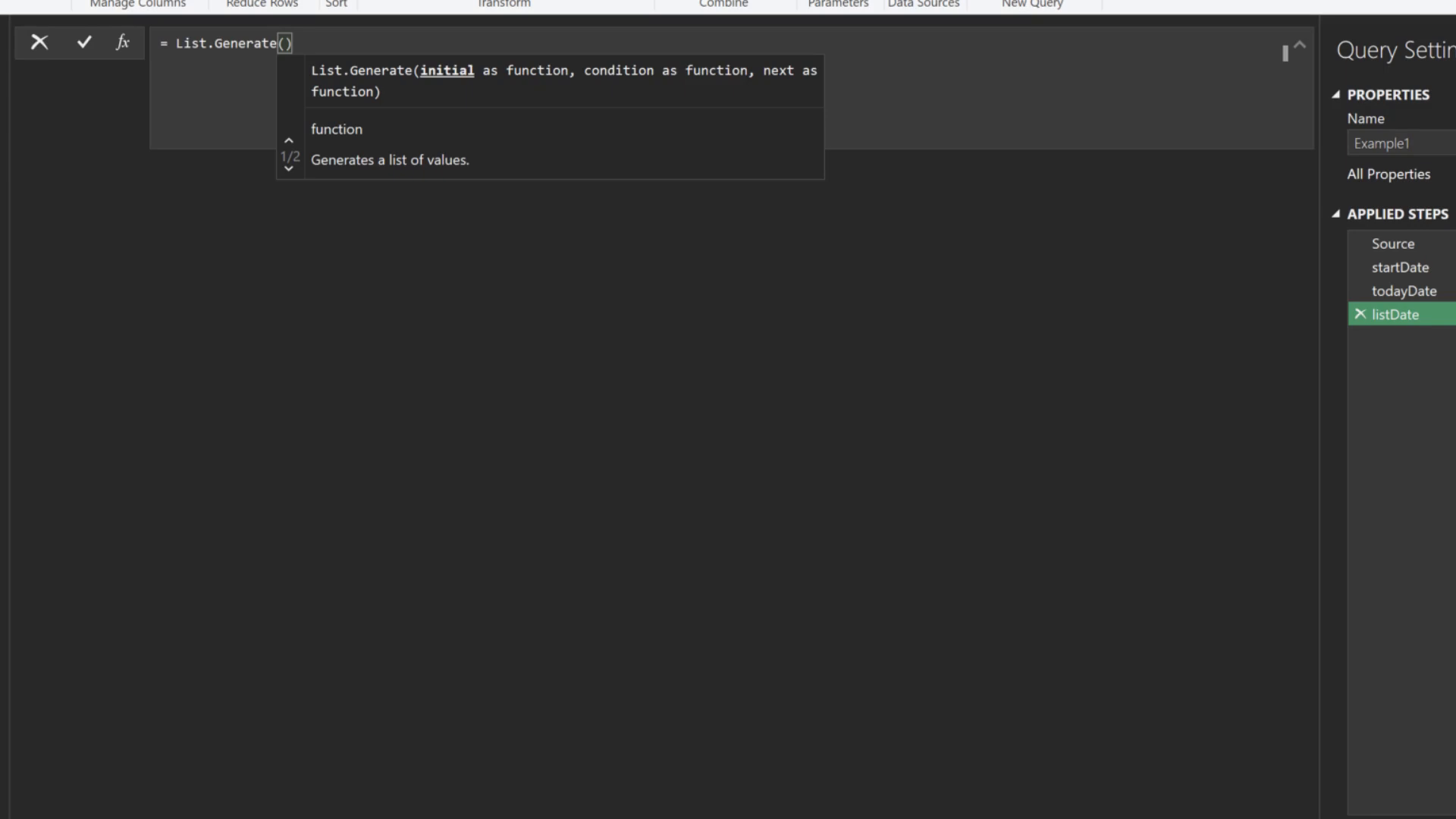
{"action": "key", "text": "shift+Return"}
{"action": "type", "text": "()=>"}
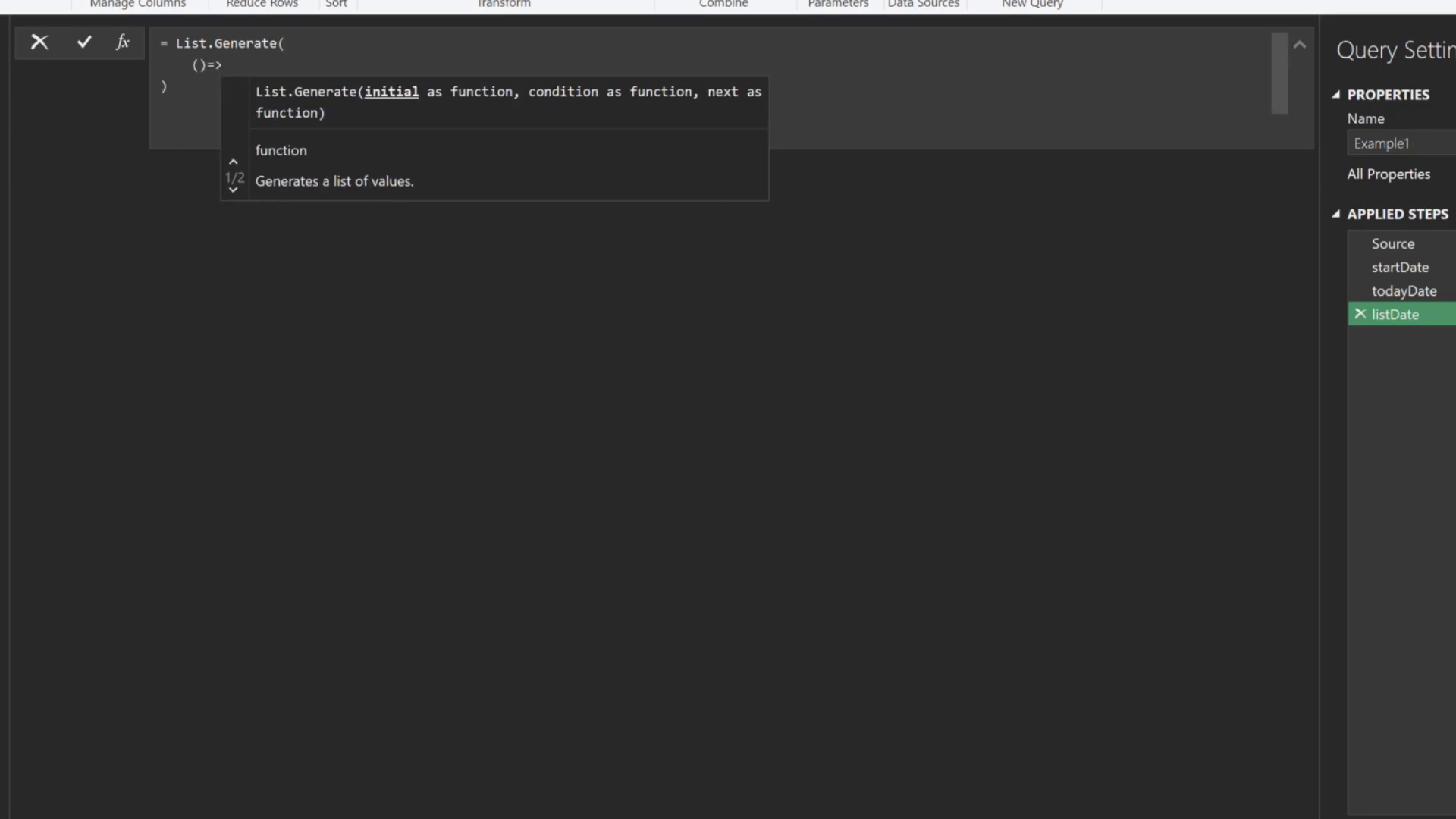
{"action": "type", "text": " Number.From("}
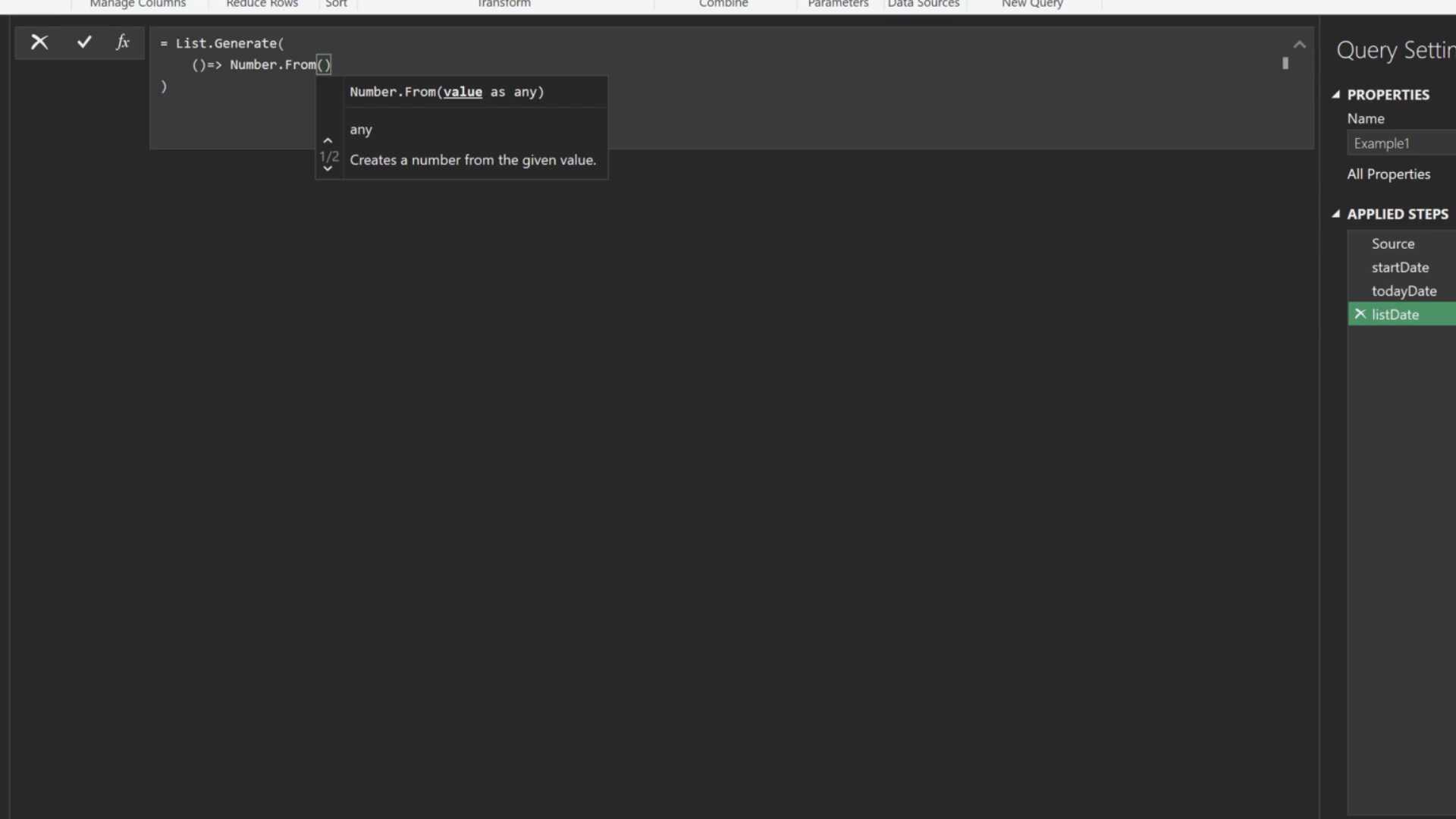
{"action": "type", "text": "startDate"}
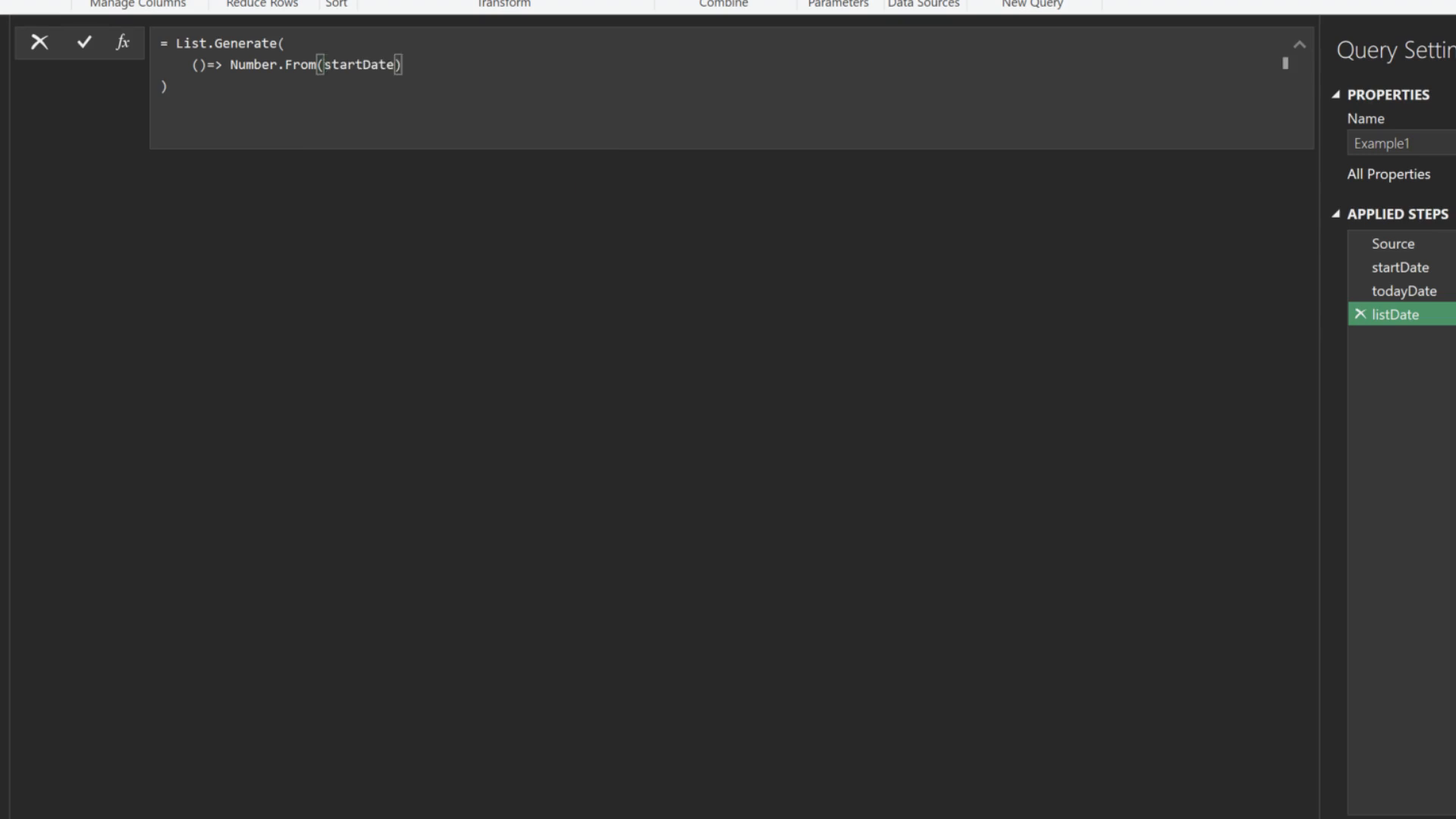
{"action": "type", "text": "),"}
{"action": "key", "text": "shift+Return"}
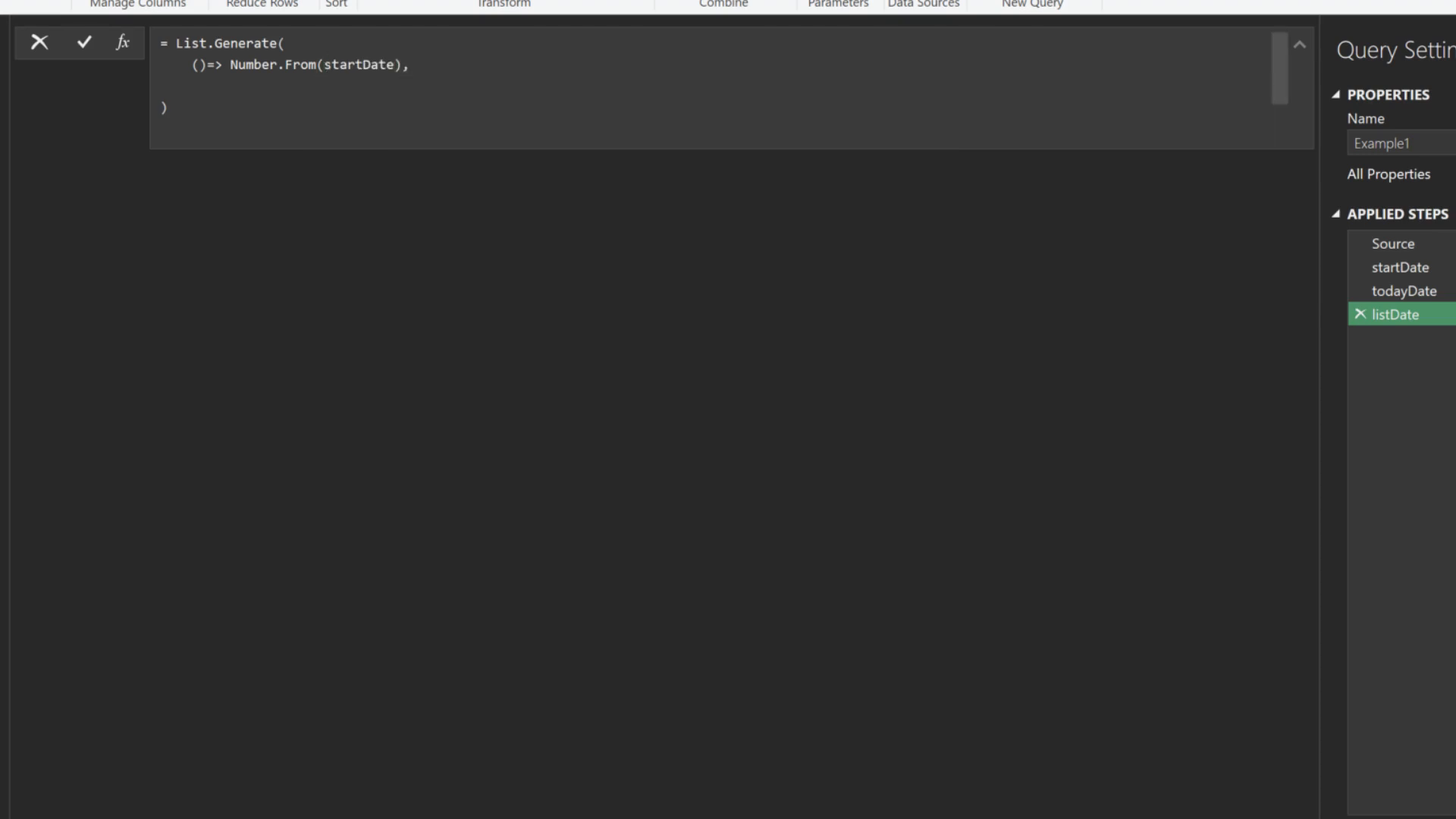
{"action": "type", "text": "each"}
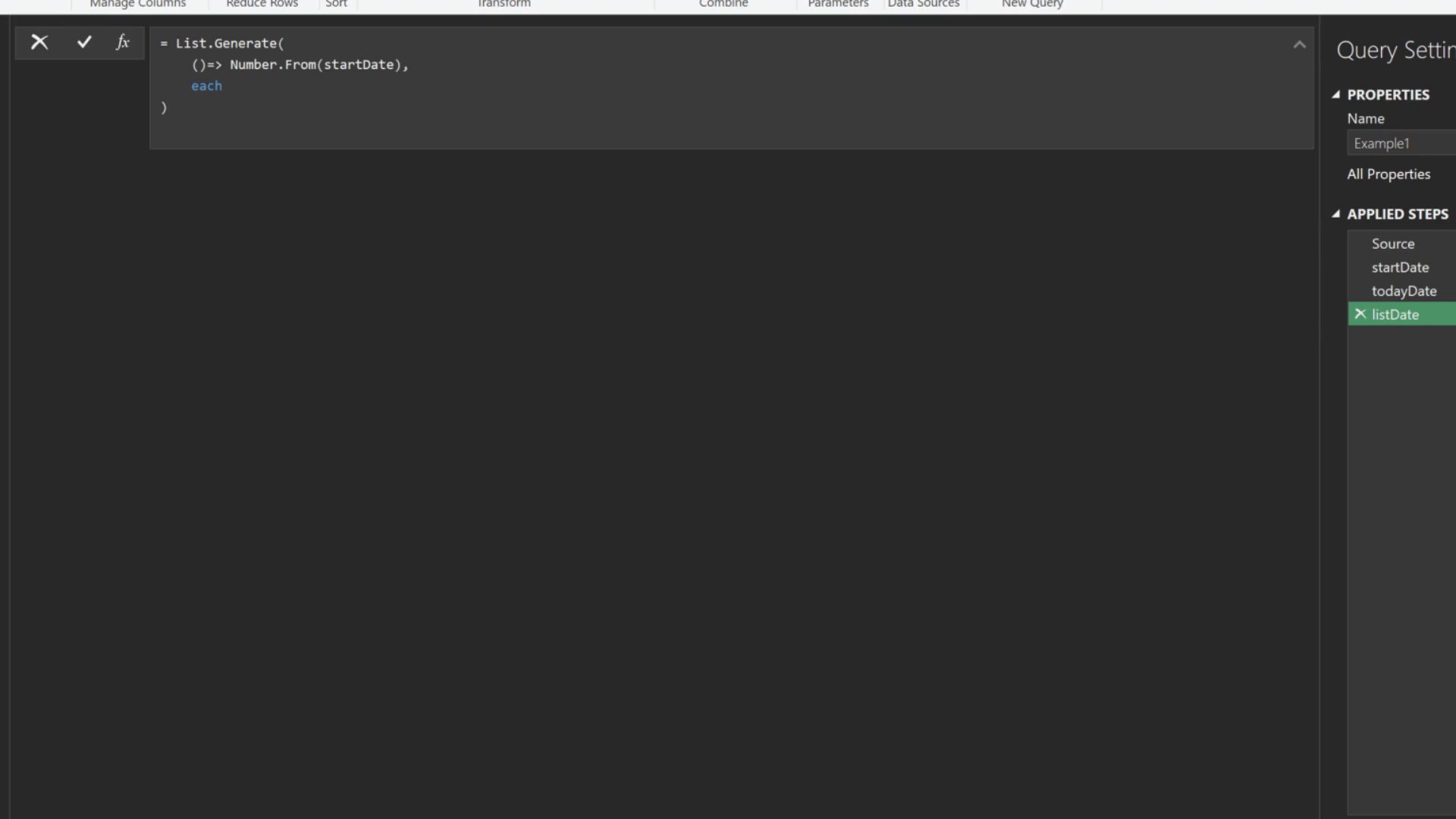
{"action": "type", "text": "_ <= Number.From("}
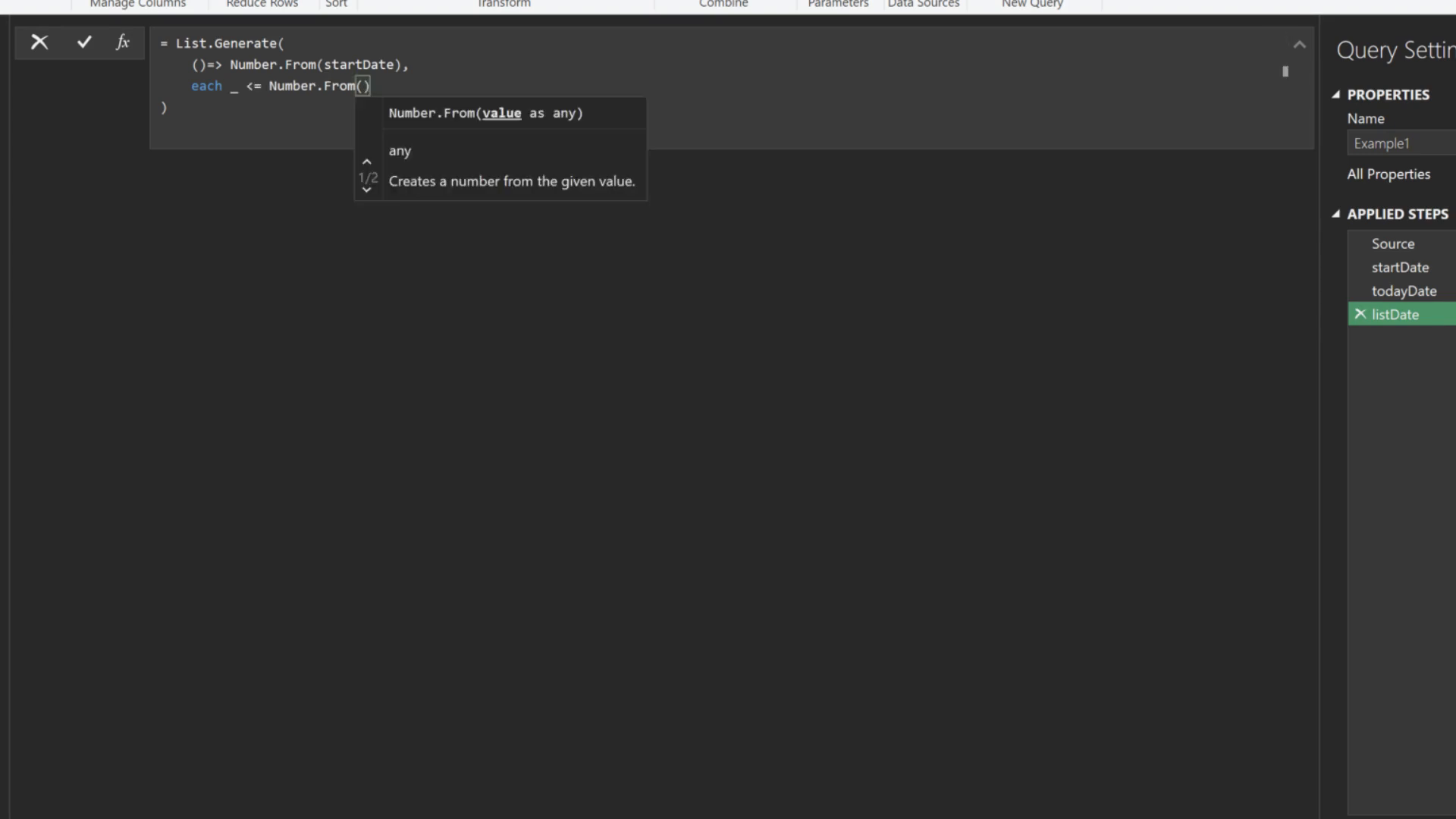
{"action": "type", "text": "todayDate),"}
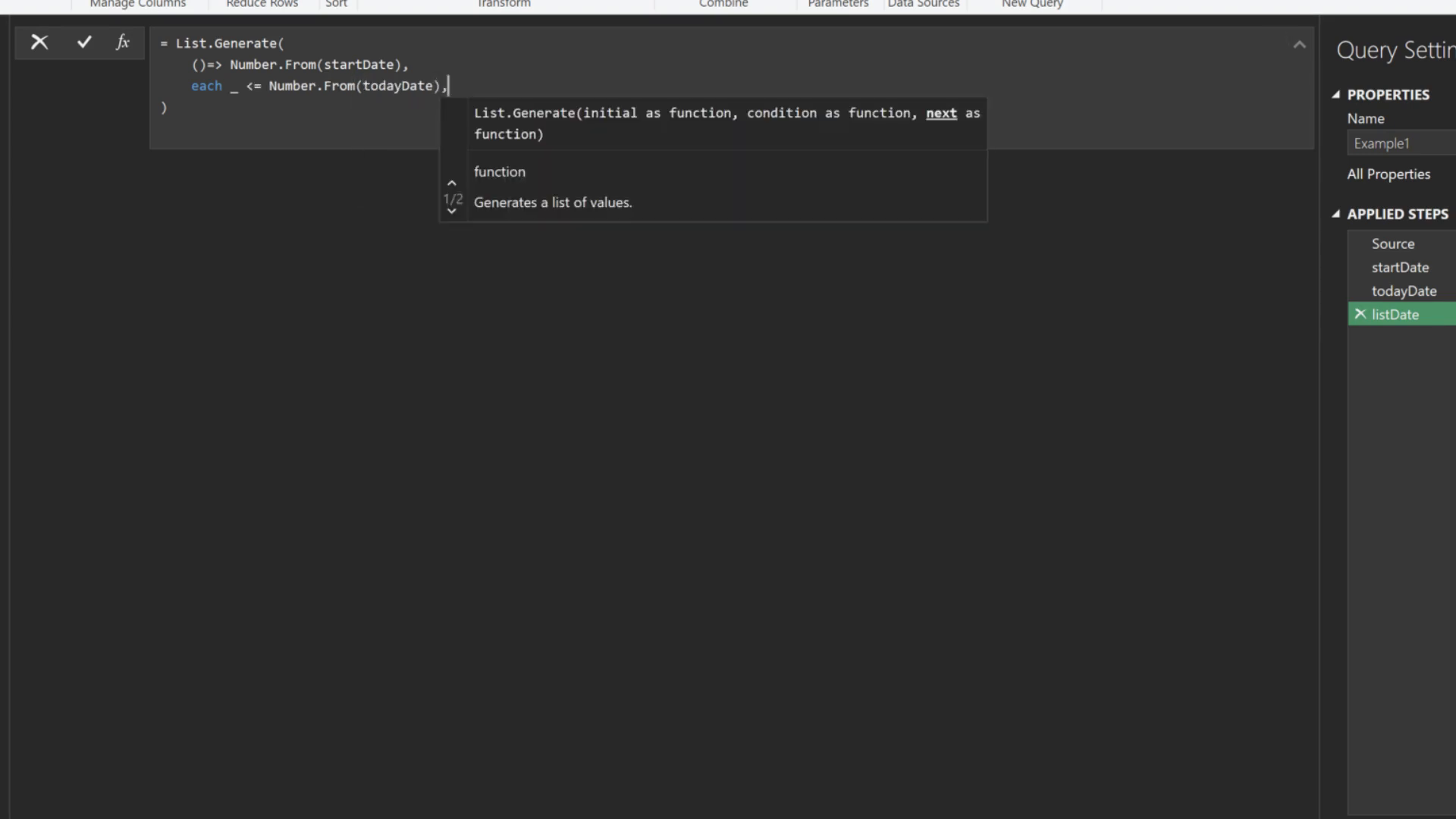
{"action": "key", "text": "Return"}
{"action": "type", "text": "each"}
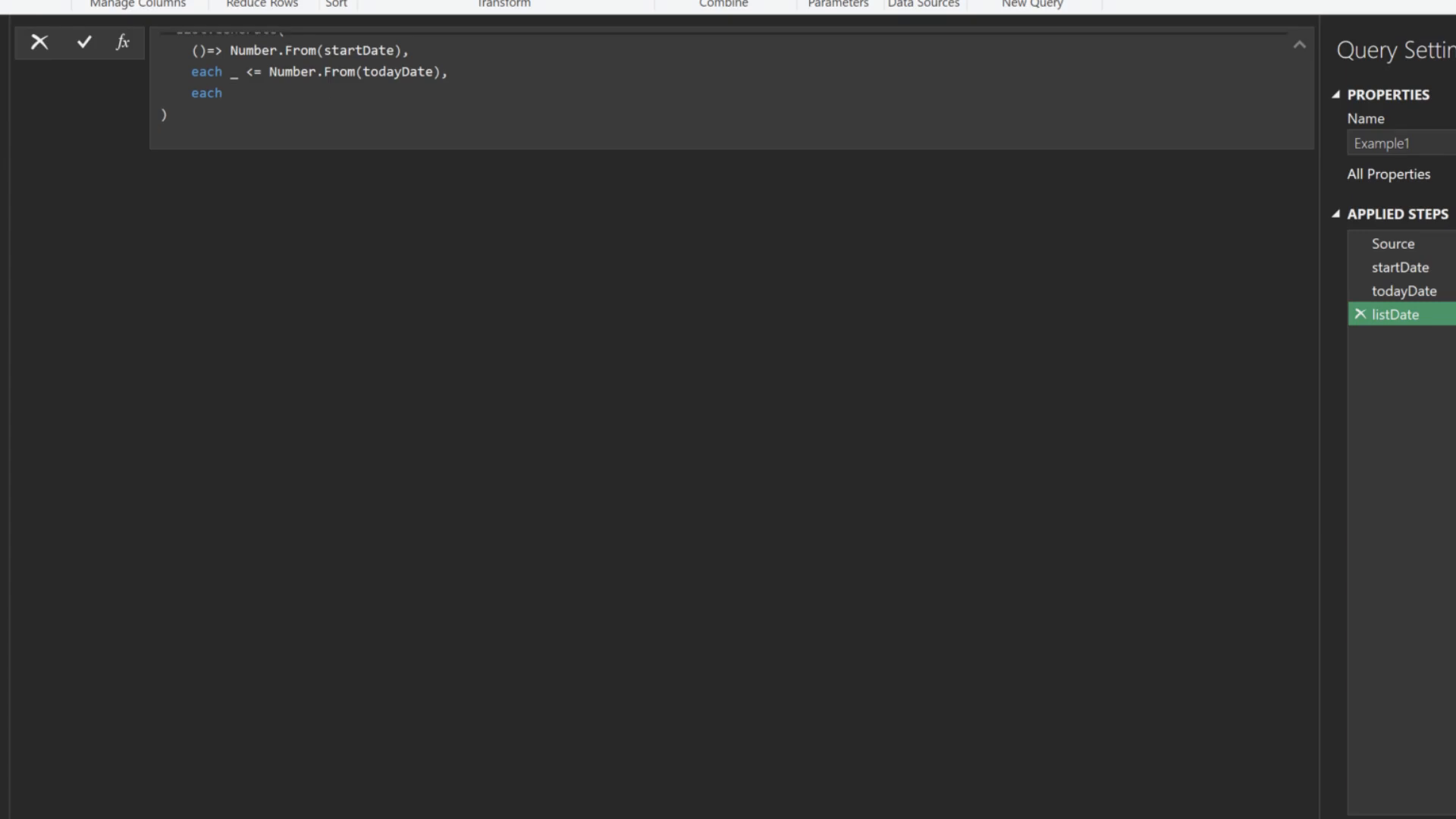
{"action": "type", "text": " _ + 1"}
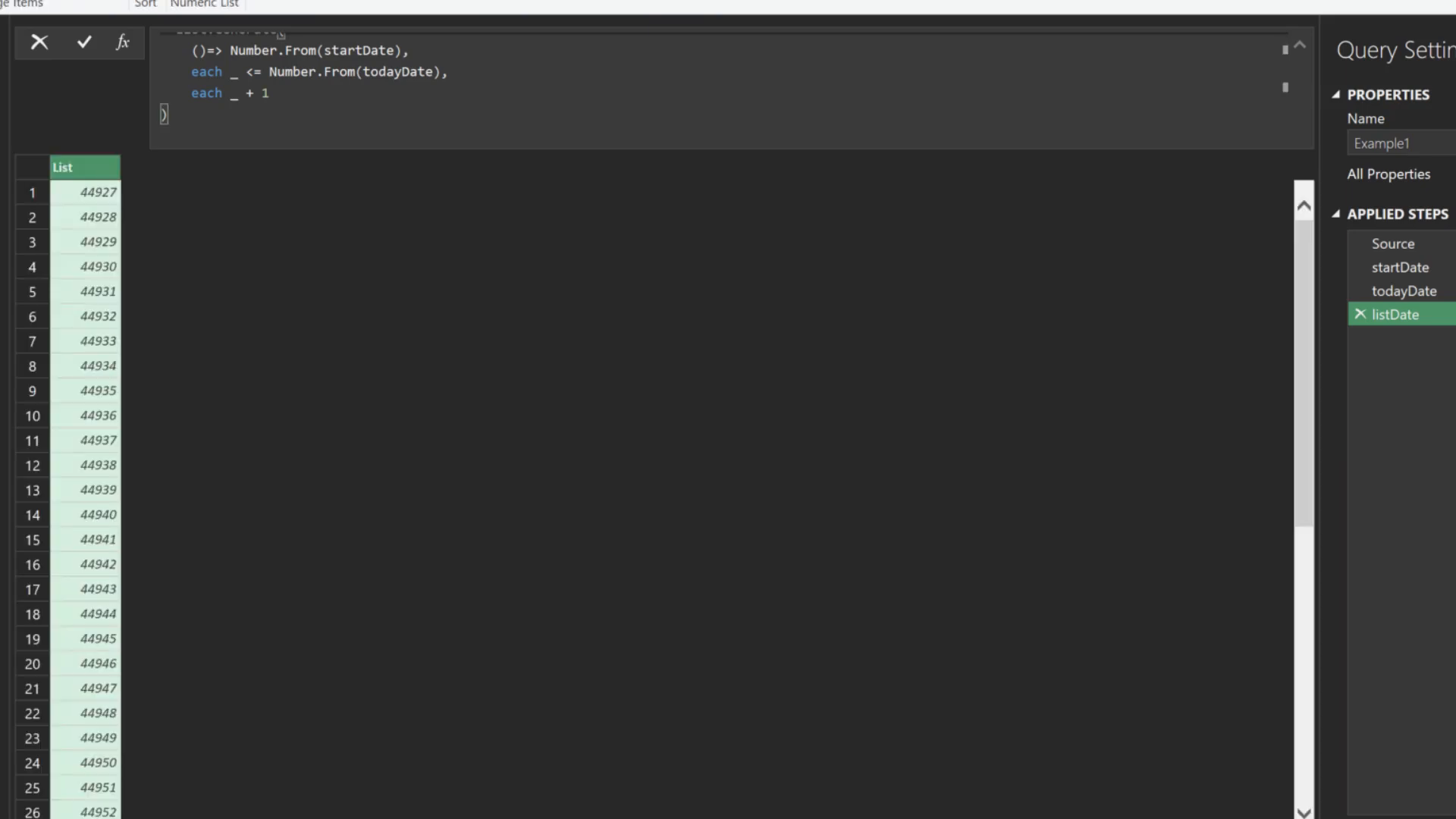
{"action": "type", "text": ","}
{"action": "key", "text": "Return"}
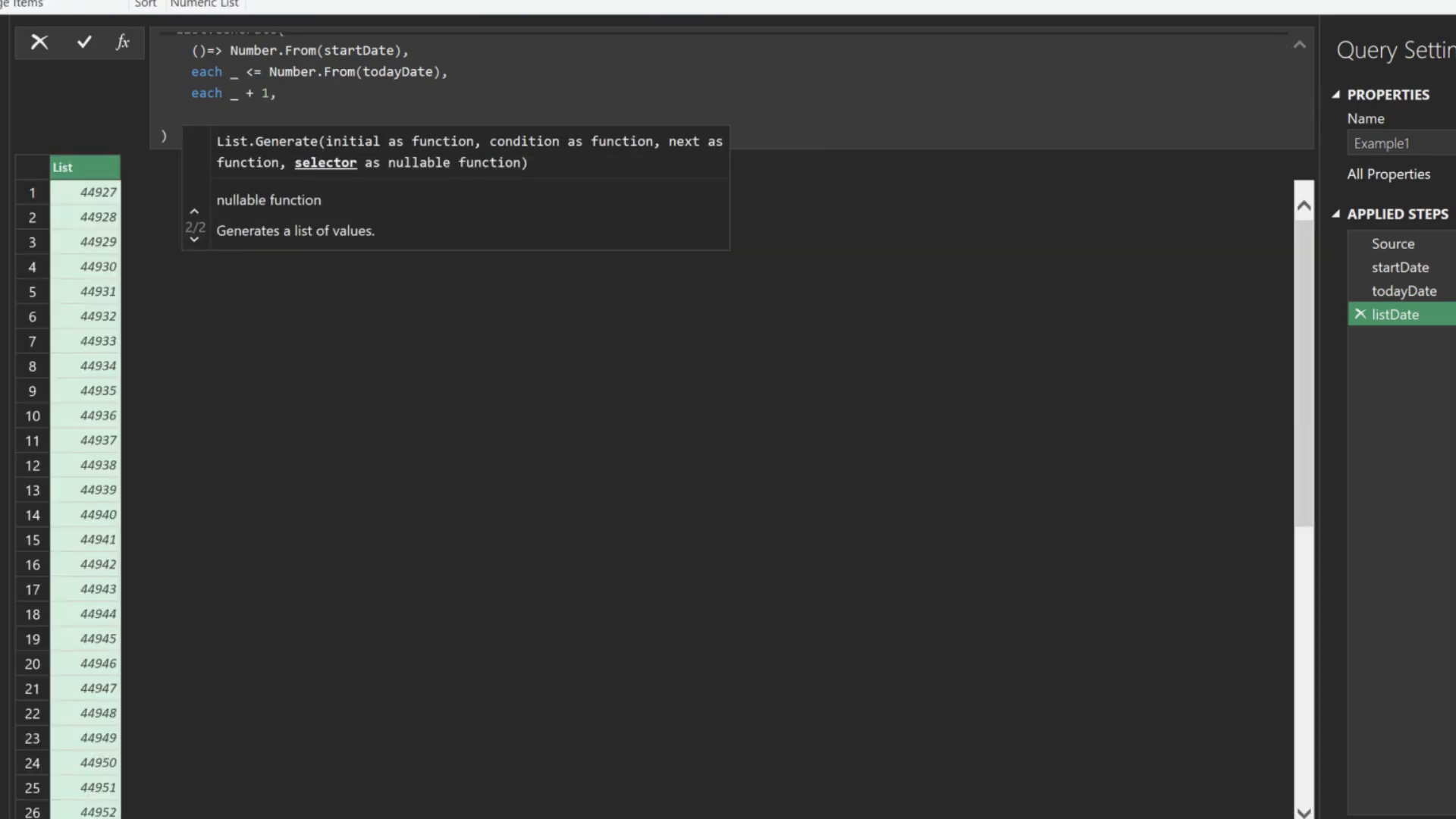
{"action": "type", "text": "each Date.From(_"}
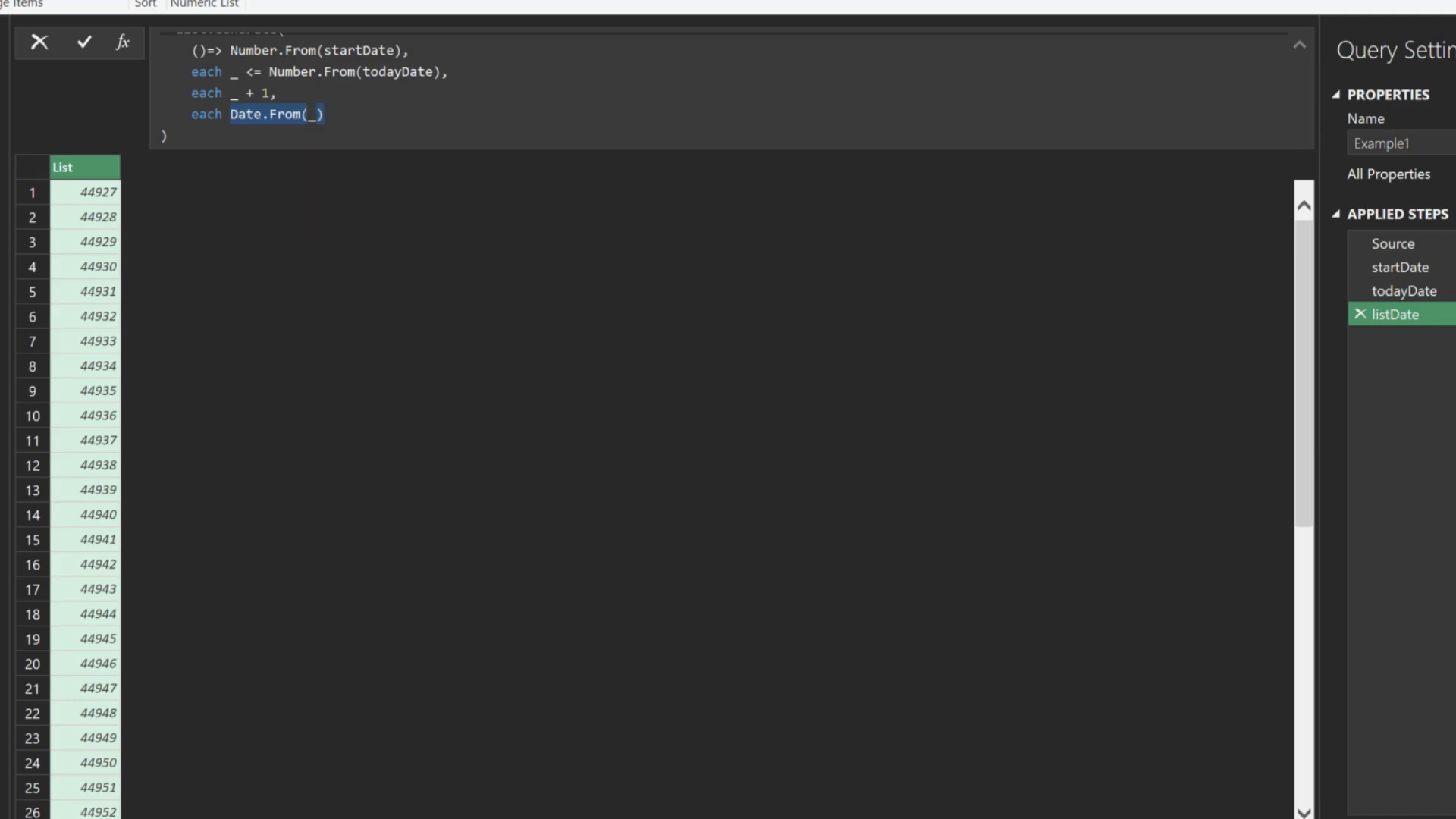
{"action": "key", "text": "Return"}
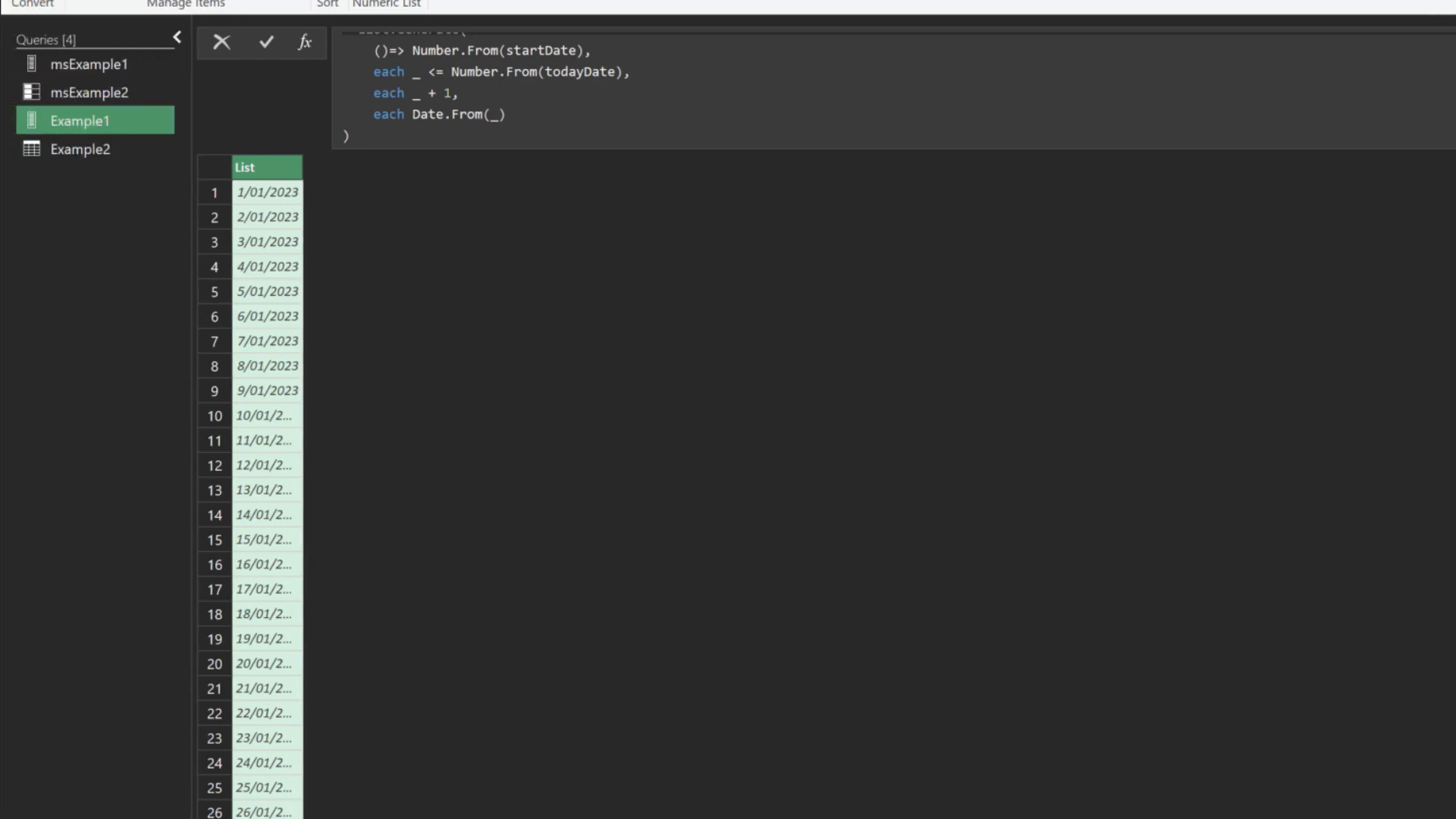
In Example2, group the products by Brand keeping All Rows, then delete the Grouped Rows step
{"action": "left_click", "coordinate": [80, 149]}
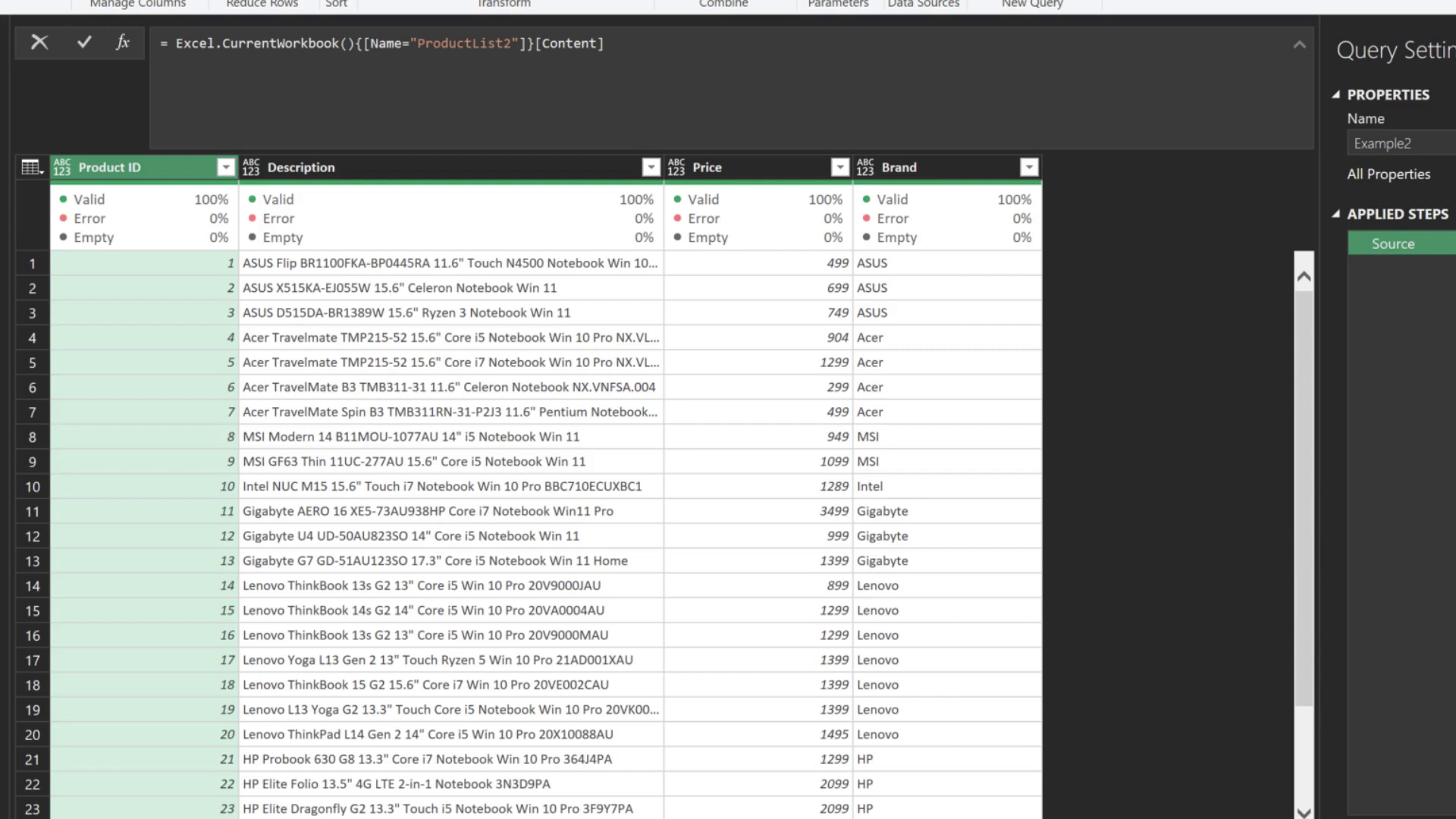
{"action": "left_click", "coordinate": [918, 167]}
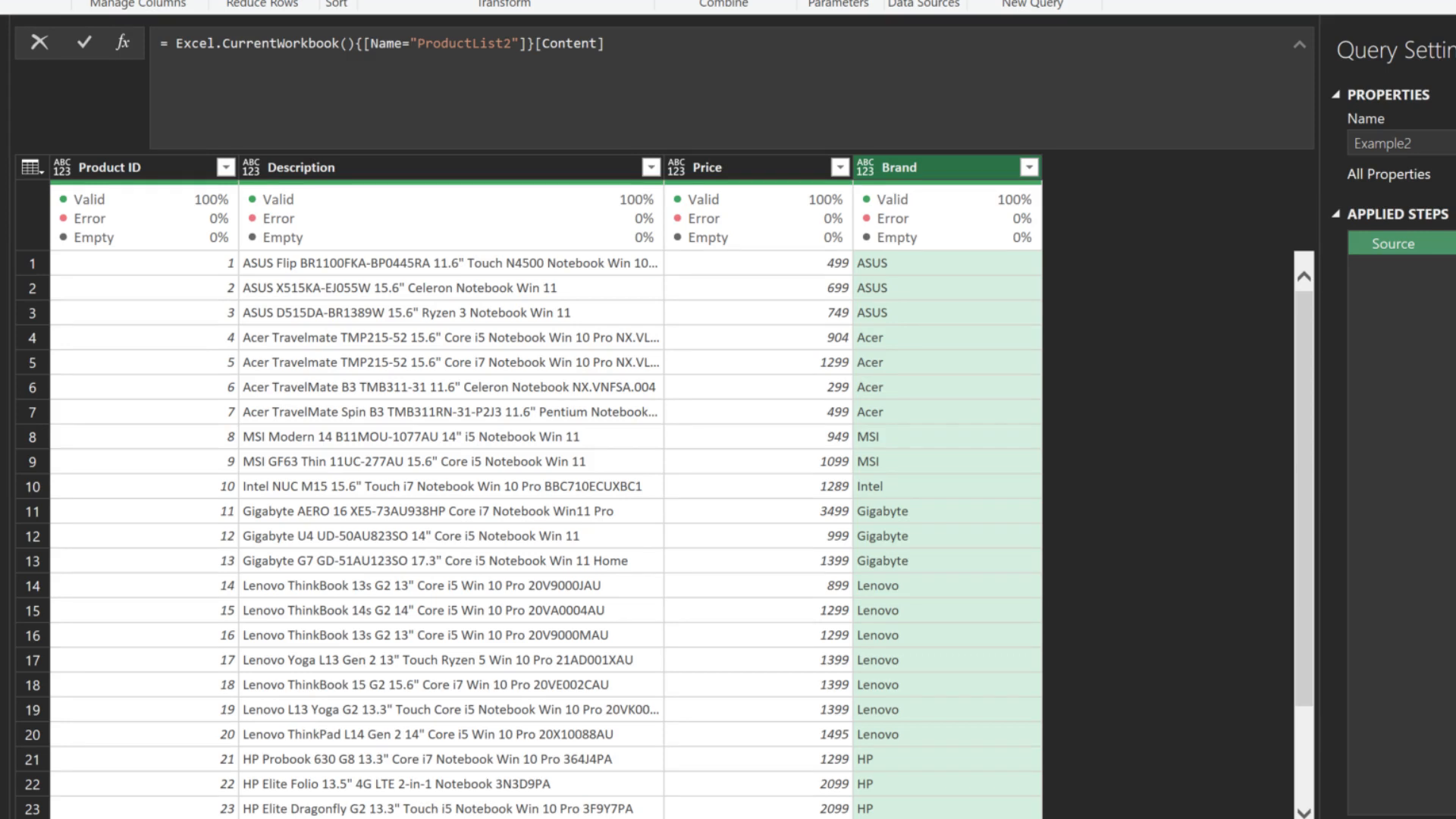
{"action": "left_click", "coordinate": [690, 419]}
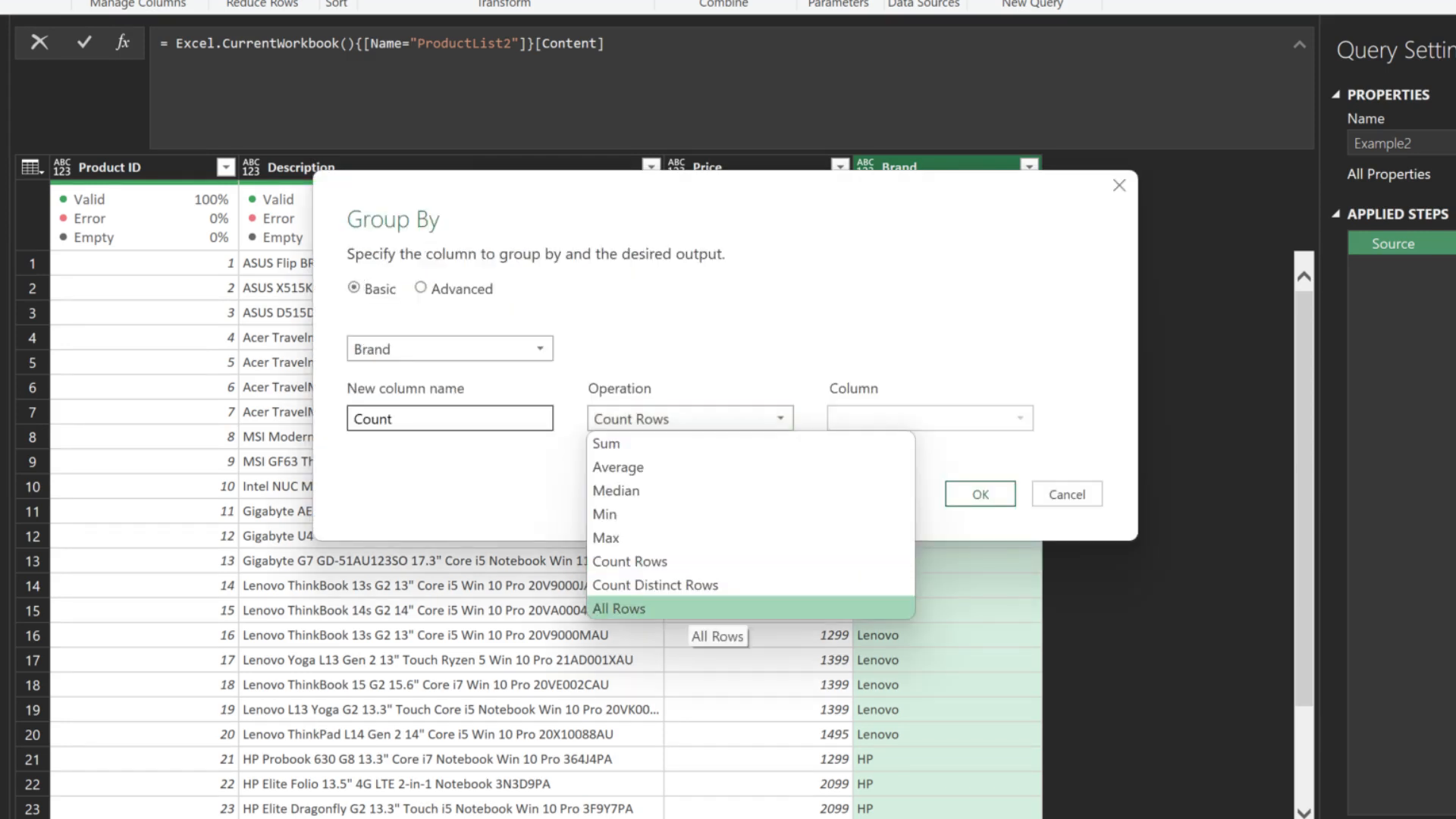
{"action": "left_click", "coordinate": [687, 609]}
{"action": "left_click", "coordinate": [980, 493]}
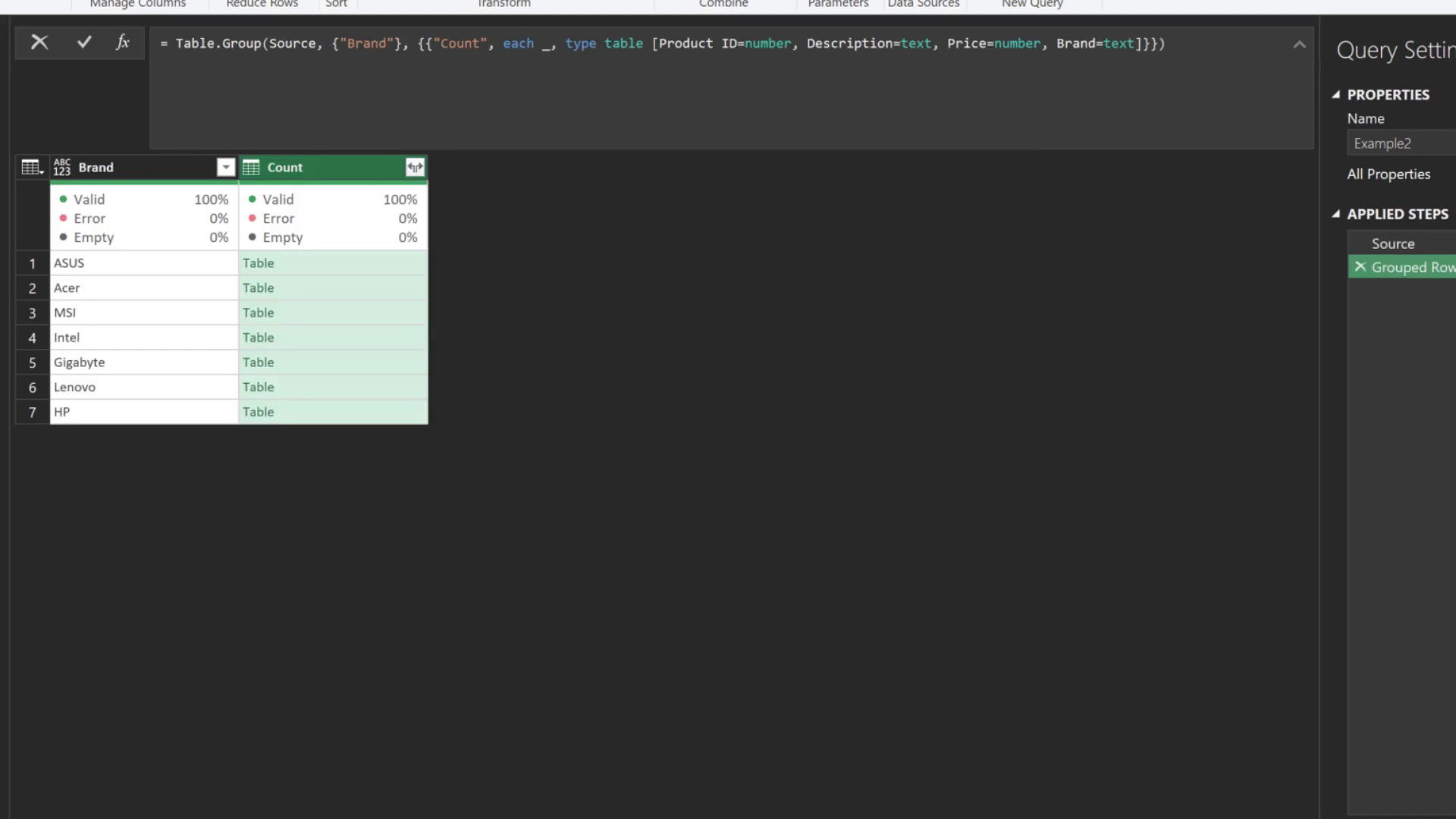
{"action": "key", "text": "Delete"}
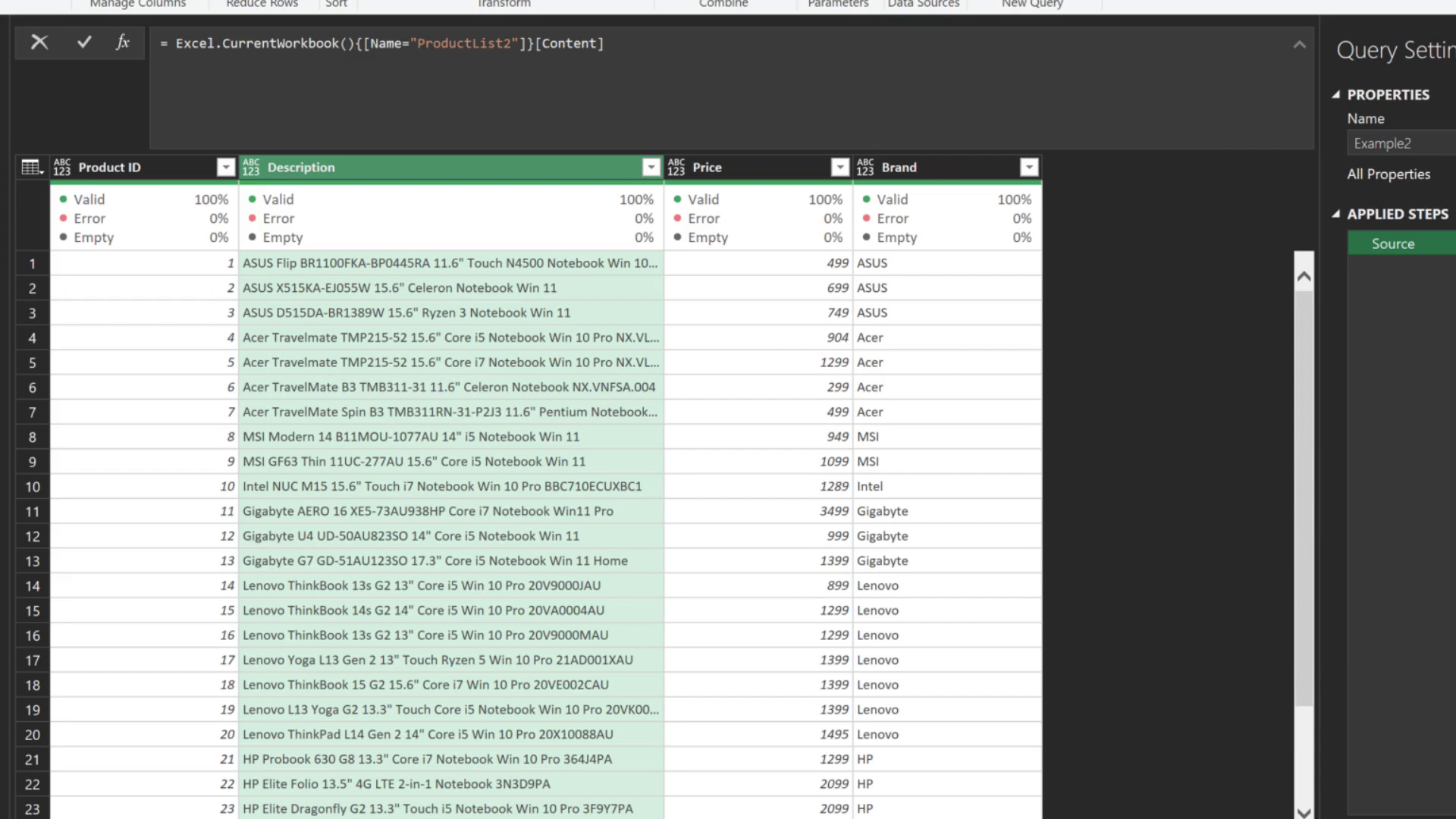
Add a listBrand step with List.Distinct(Source[Brand]) returning the seven brands
{"action": "left_click", "coordinate": [123, 42]}
{"action": "type", "text": "[Brand]"}
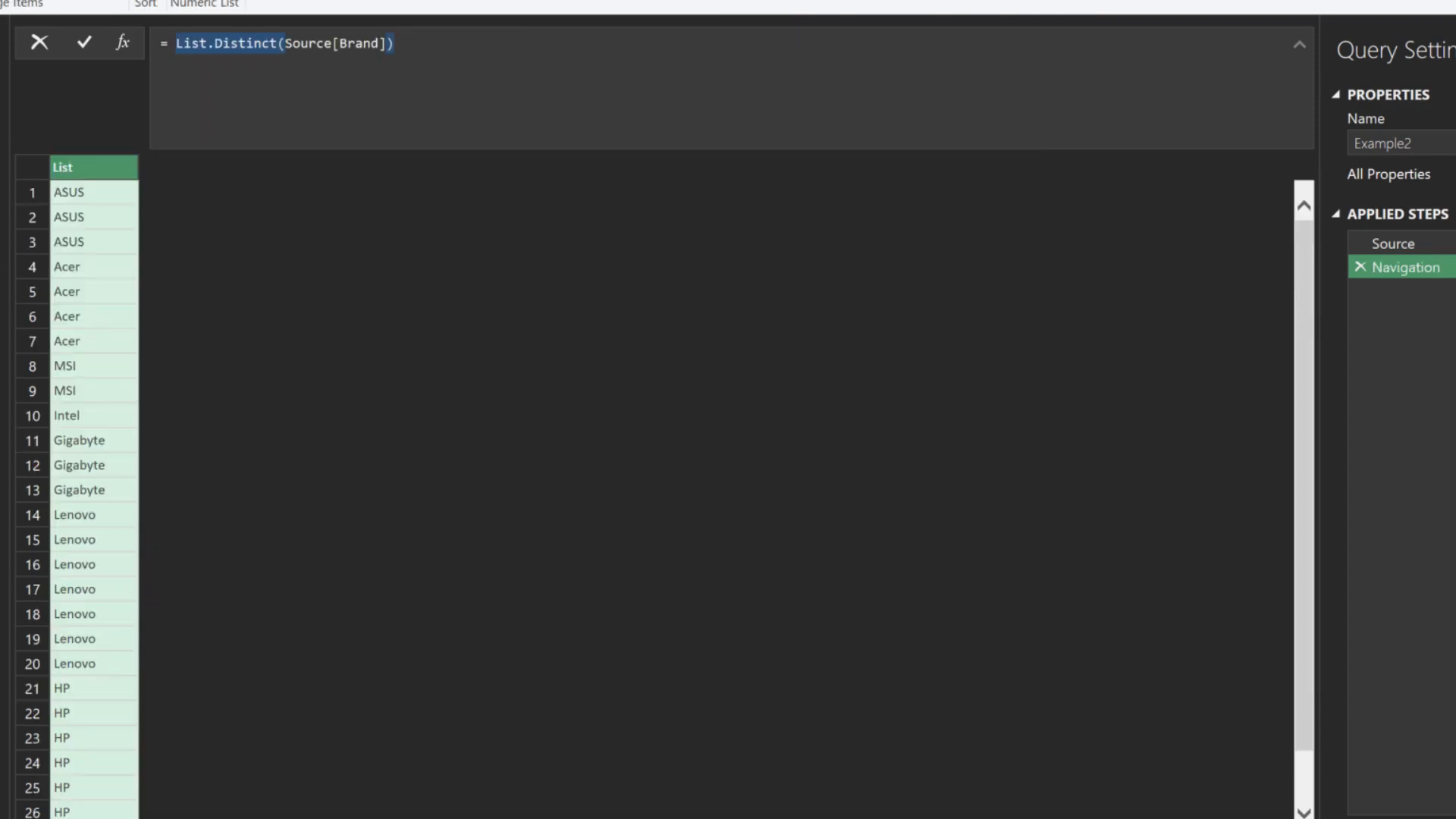
{"action": "key", "text": "Return"}
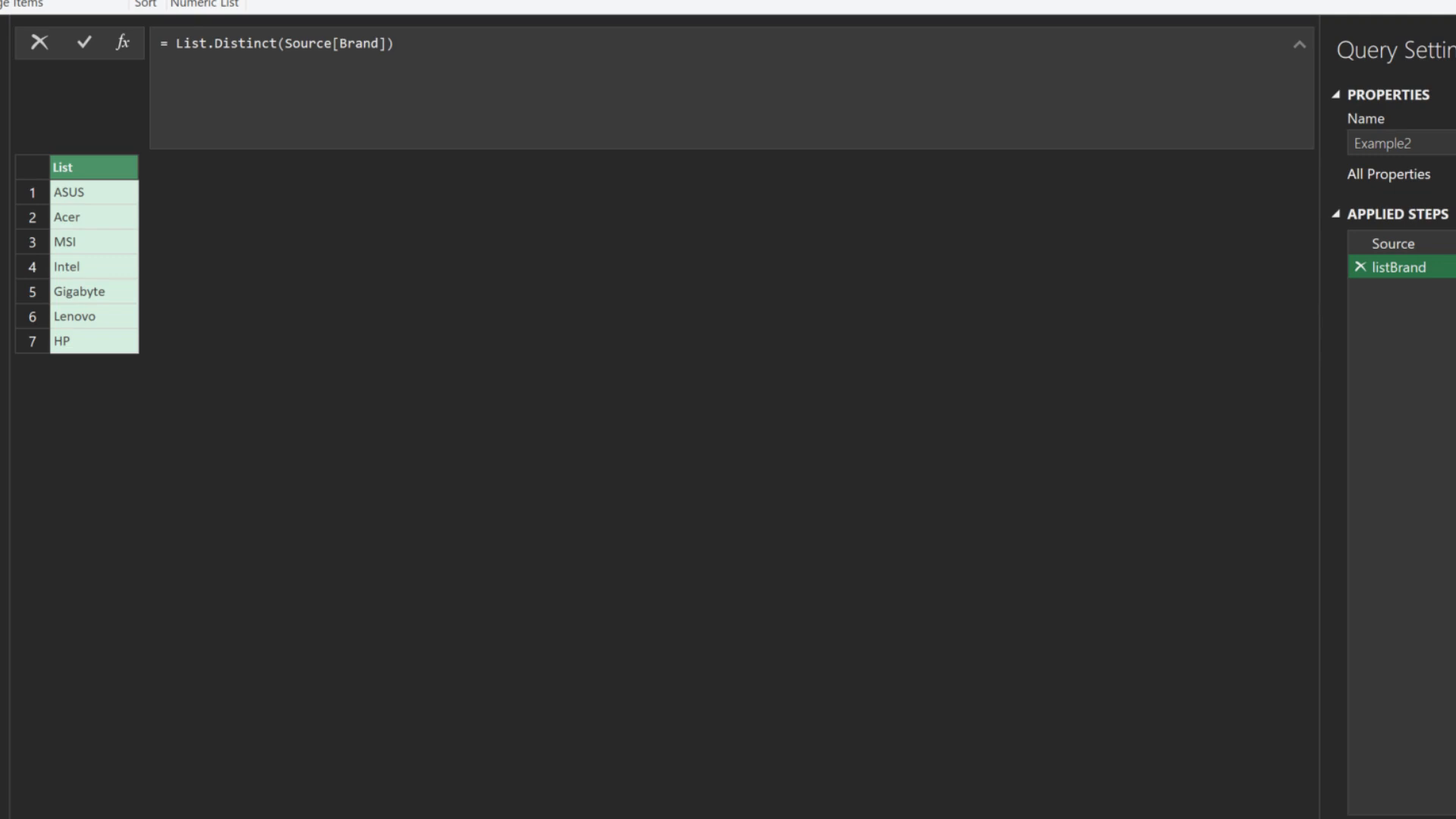
Add a new group step and clear its formula
{"action": "left_click", "coordinate": [122, 42]}
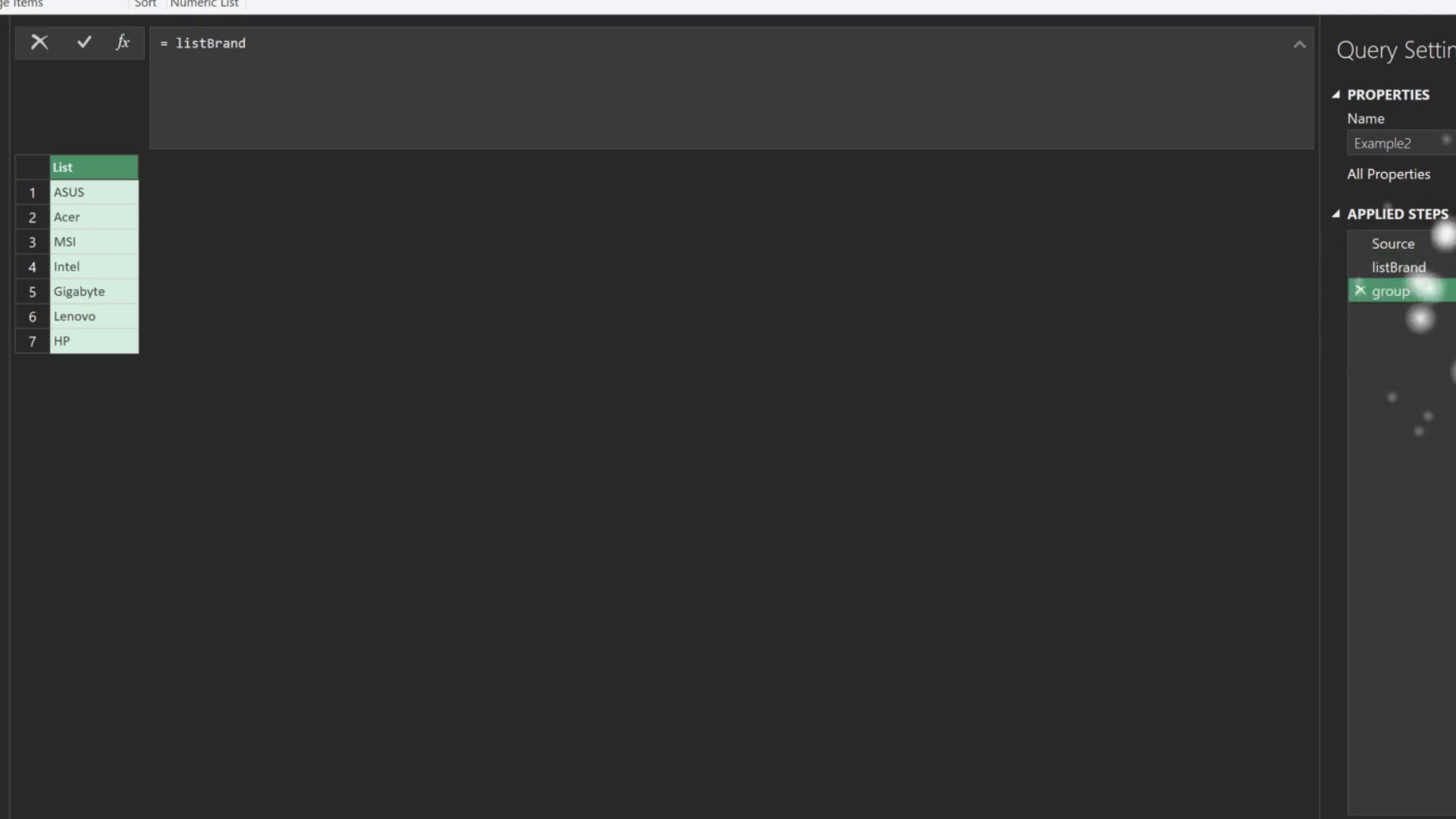
{"action": "key", "text": "ctrl+a"}
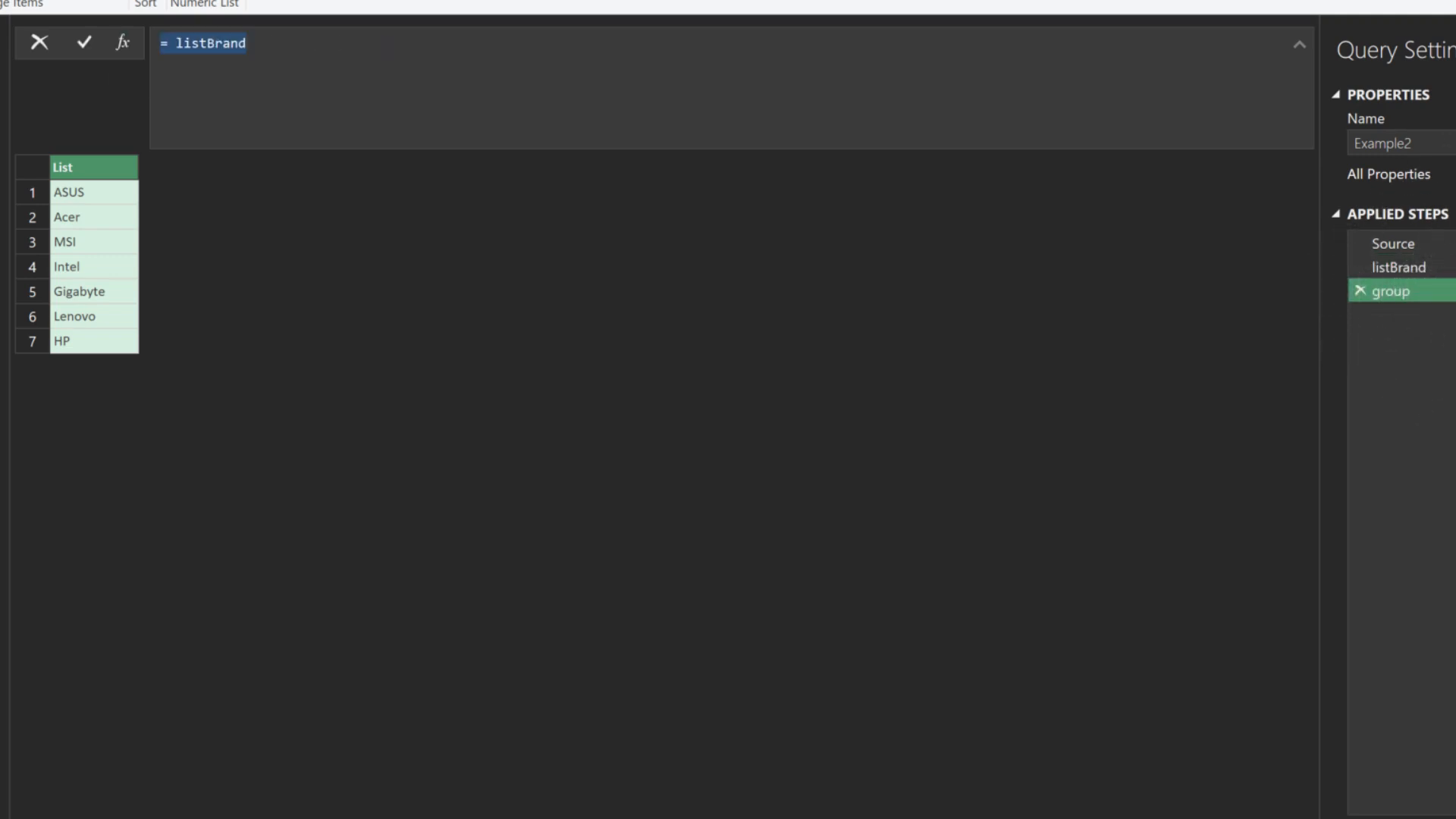
{"action": "key", "text": "BackSpace"}
Write List.Generate starting at 0, looping while below List.Count(listBrand), adding 1, then begin the selector
{"action": "type", "text": "="}
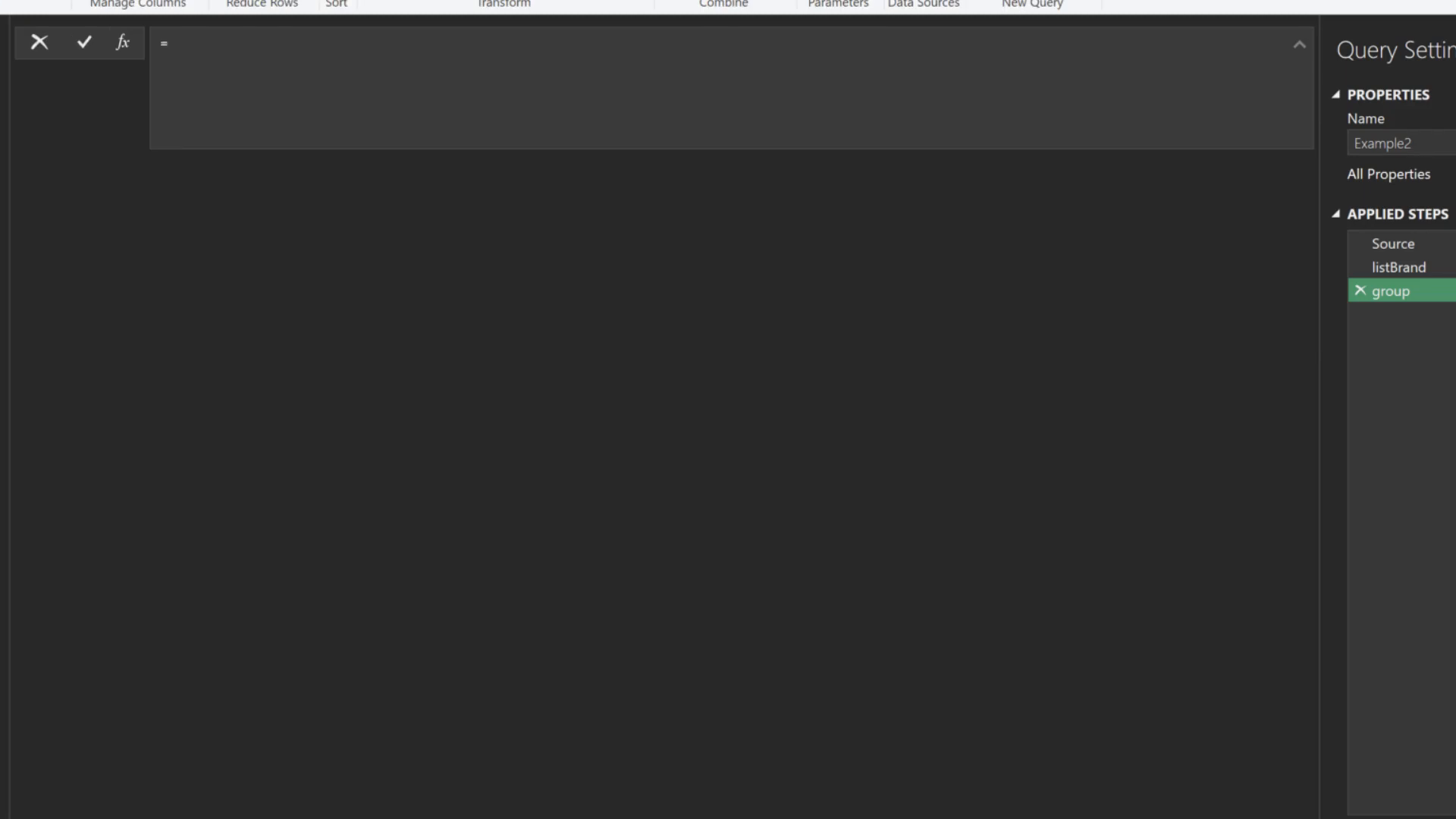
{"action": "type", "text": " List.Generate("}
{"action": "key", "text": "shift+Return"}
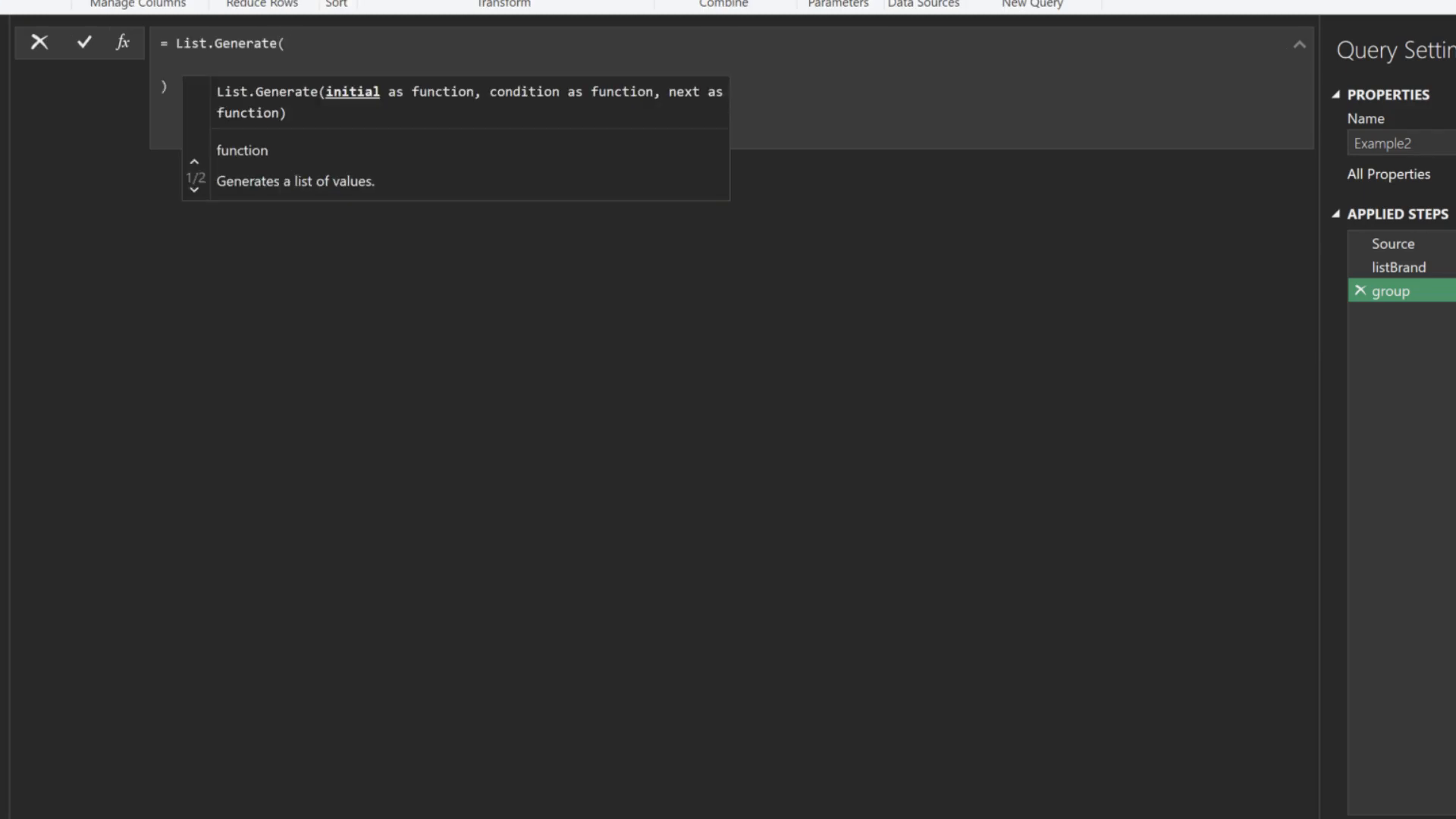
{"action": "type", "text": "()=>"}
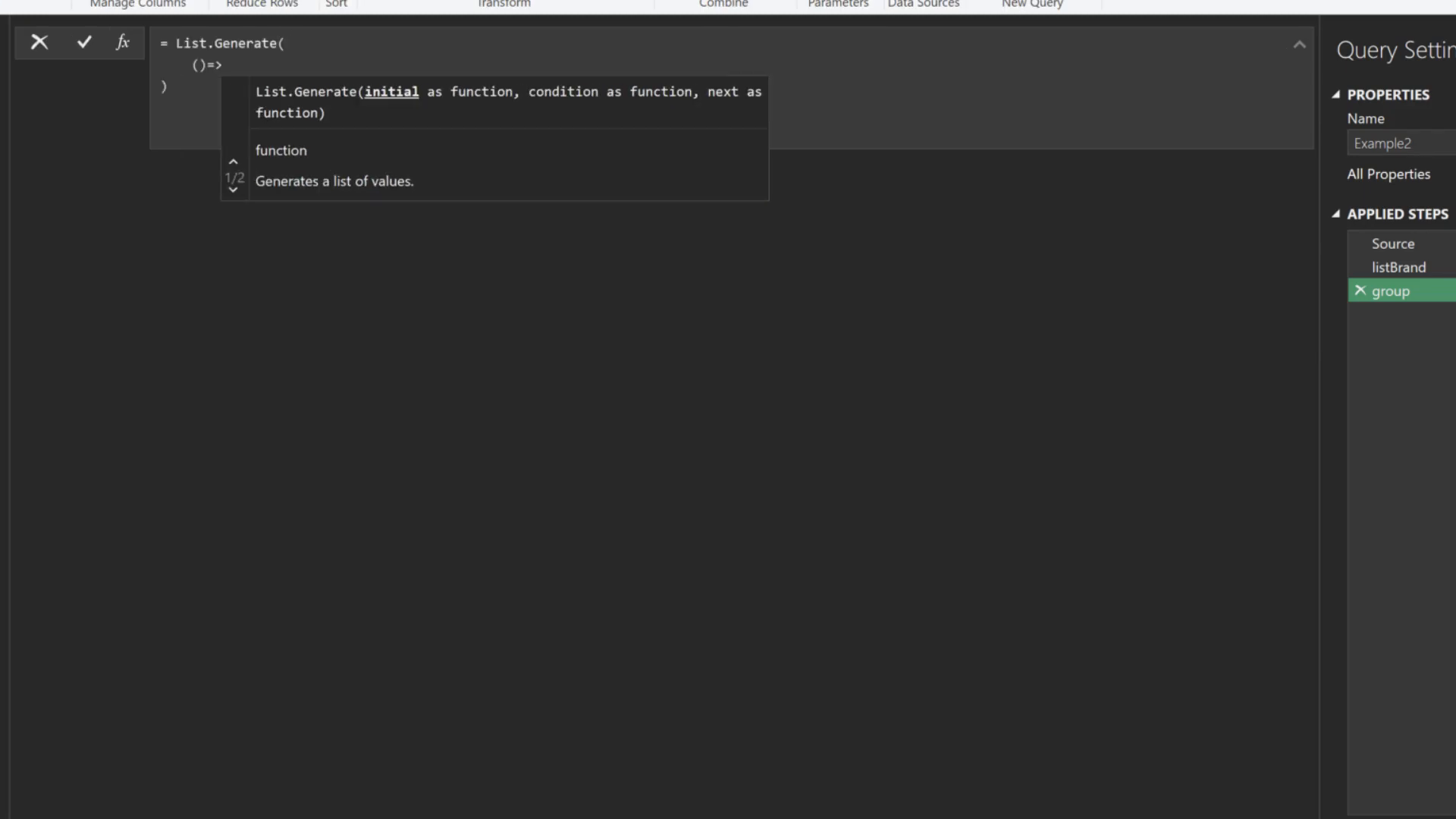
{"action": "type", "text": " 0"}
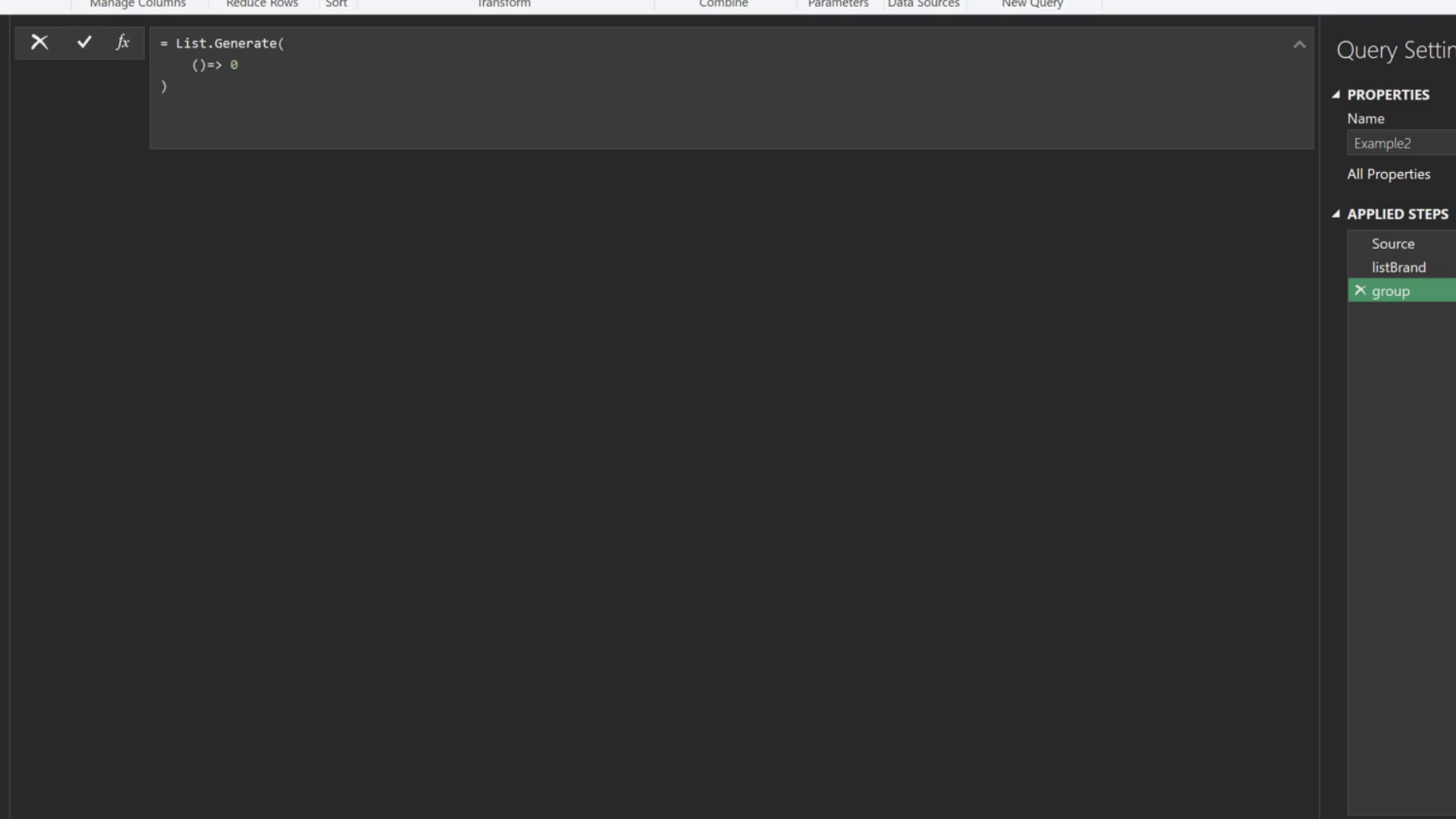
{"action": "type", "text": ","}
{"action": "key", "text": "shift+Return"}
{"action": "type", "text": "each _ < List.Count("}
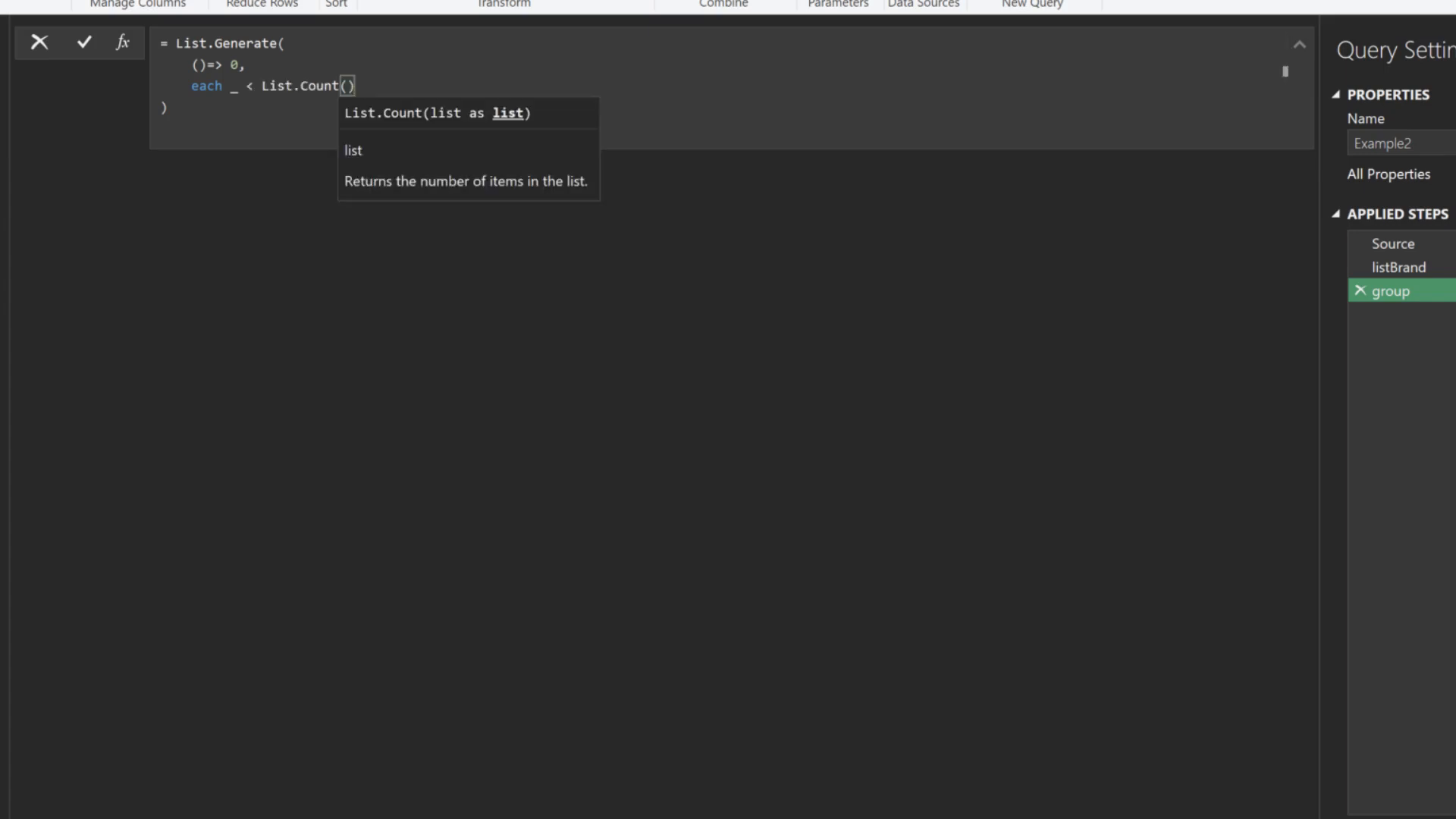
{"action": "type", "text": "listBrand),"}
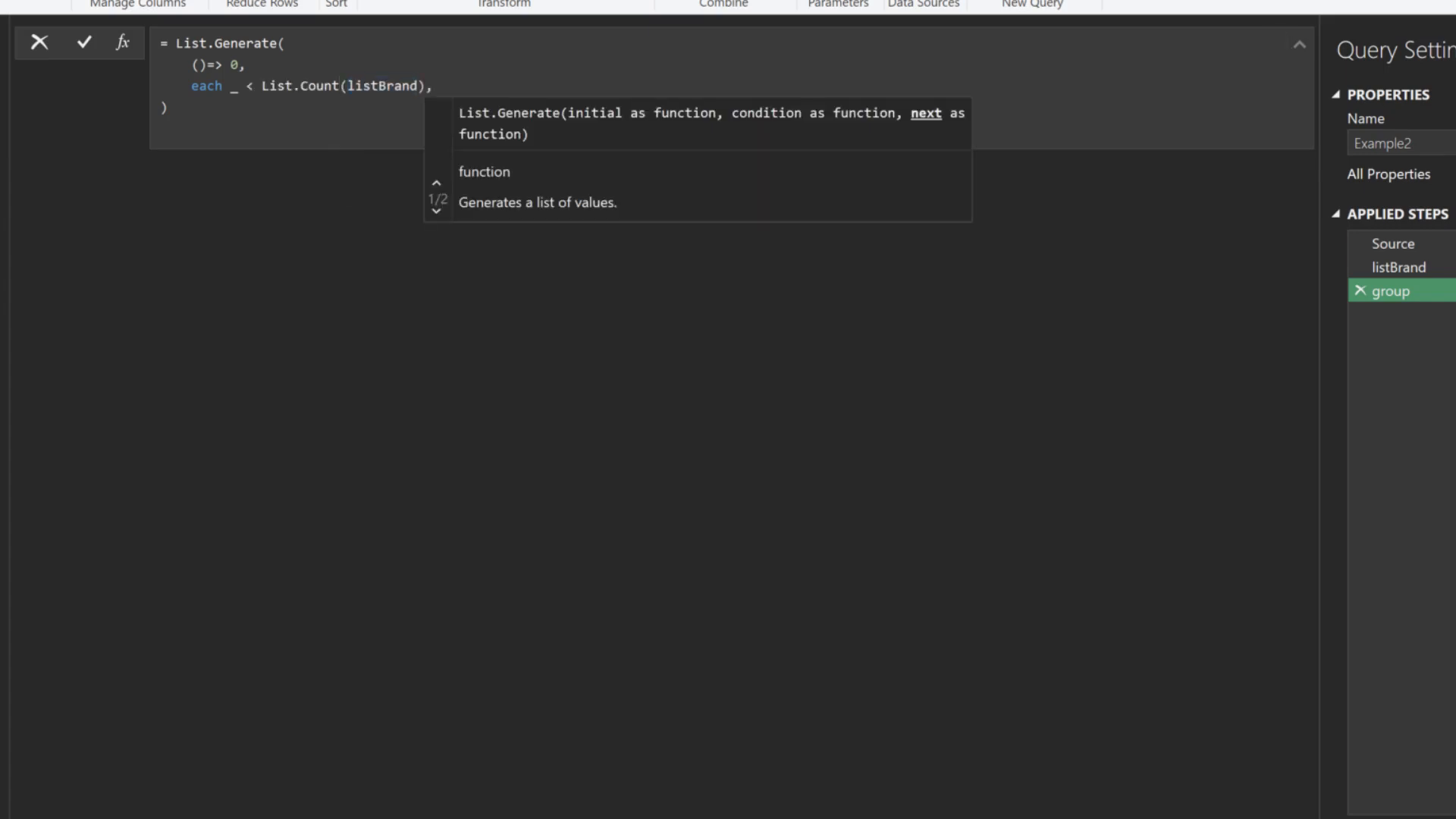
{"action": "key", "text": "Return"}
{"action": "type", "text": "each _"}
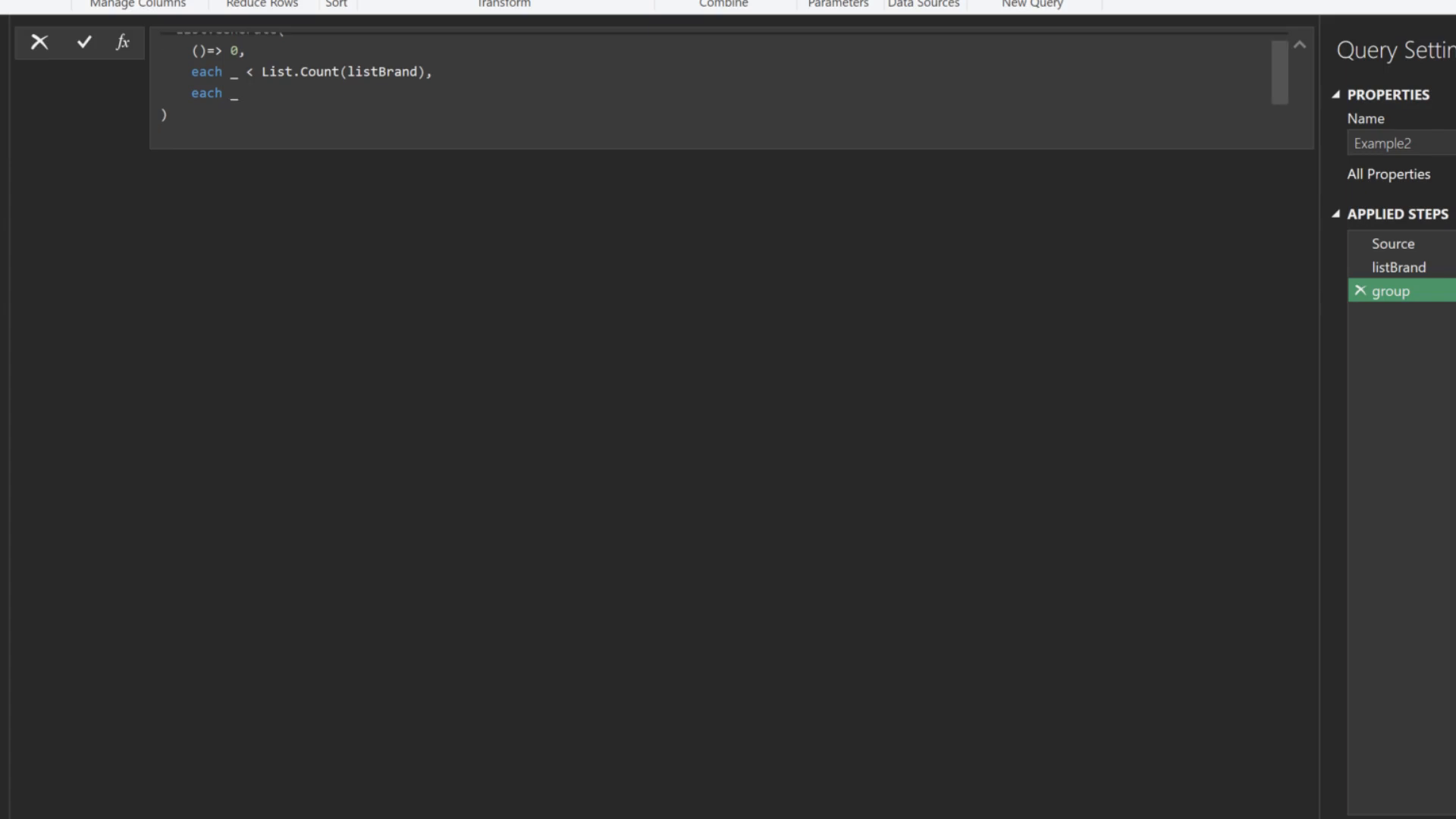
{"action": "type", "text": " + 1,"}
{"action": "key", "text": "Return"}
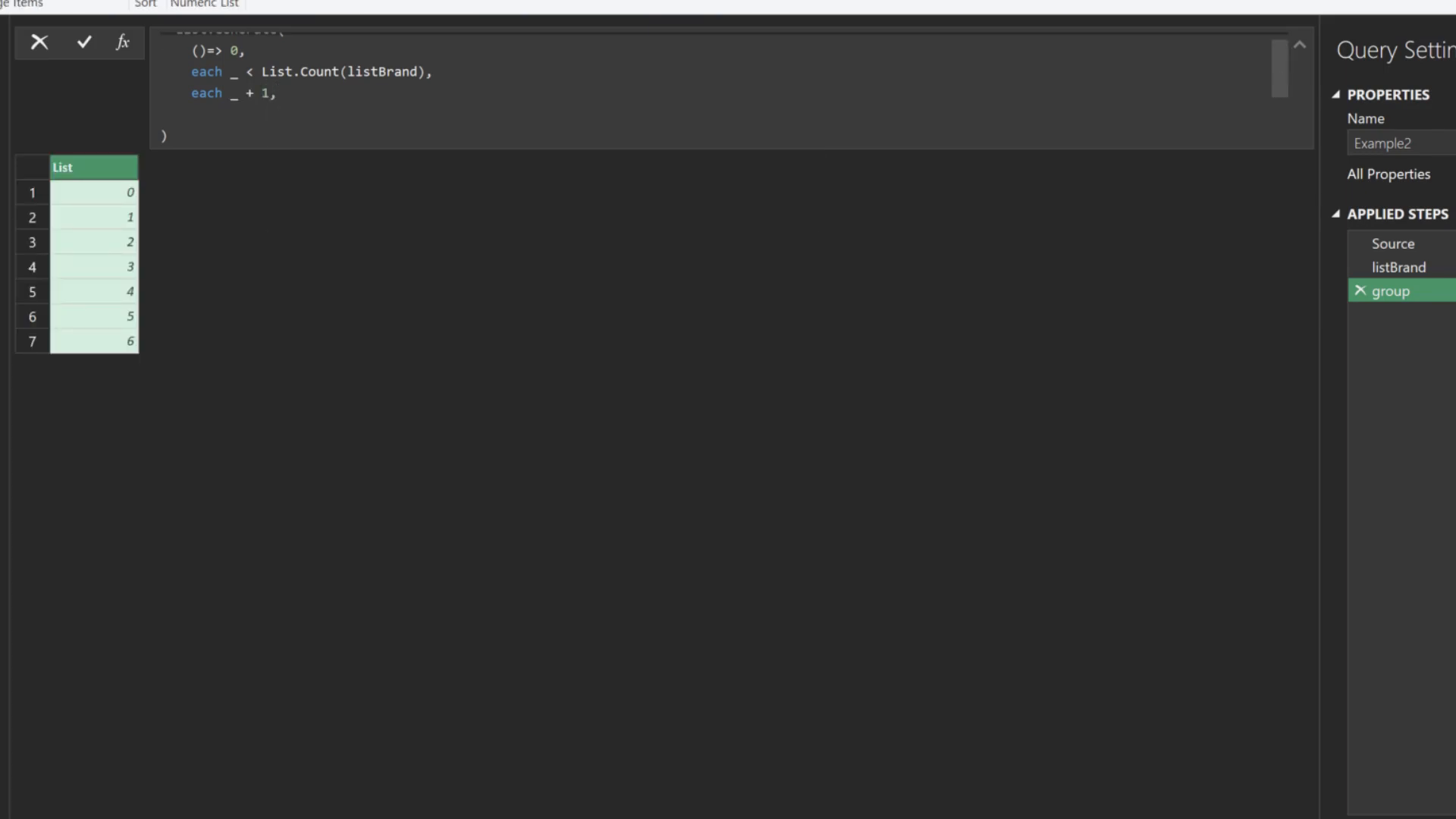
{"action": "type", "text": "each listBrand{_"}
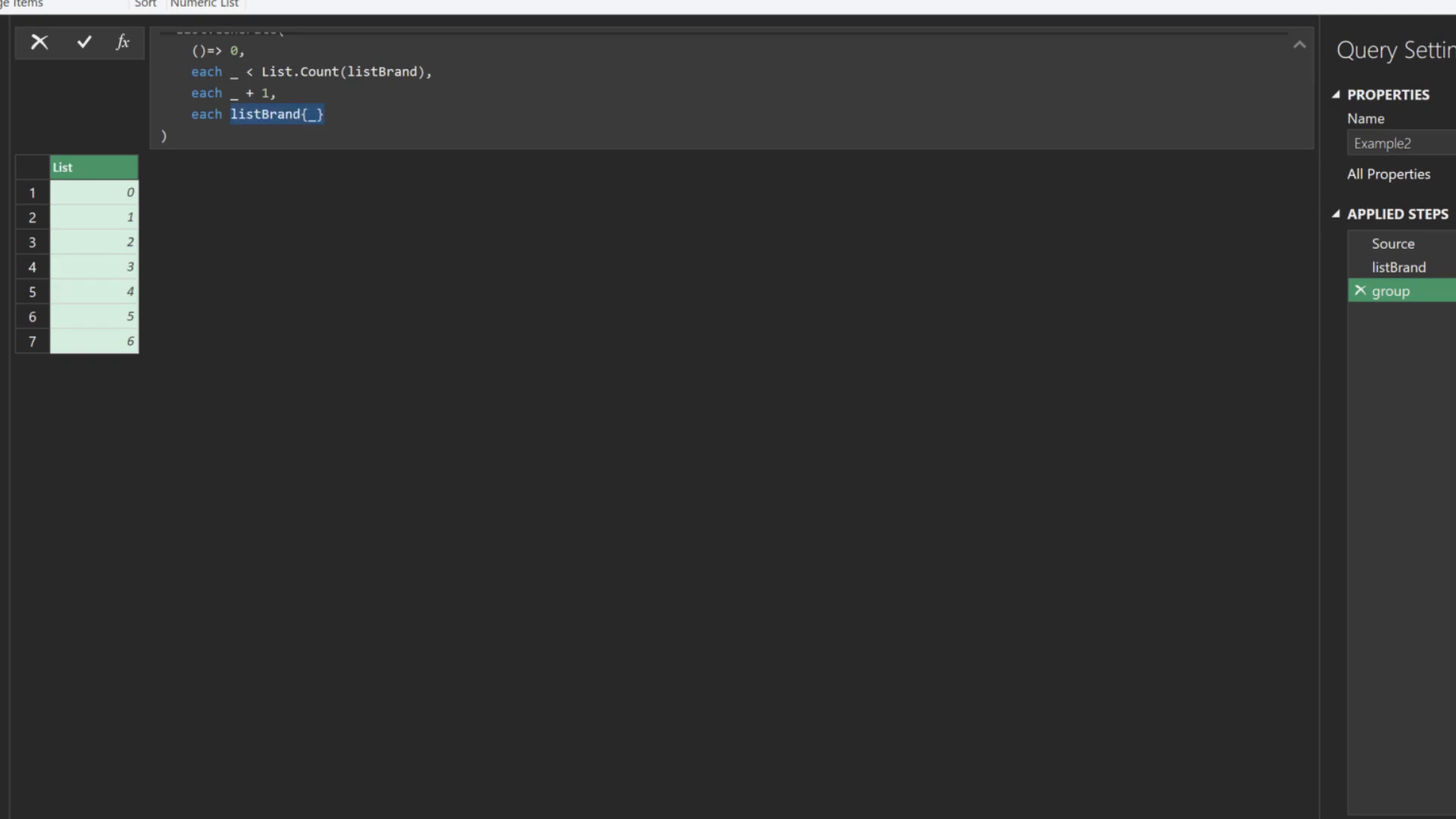
Complete the selector pairing {listBrand{_}} with Table.SelectRows(Source, (x)=> x[Brand] = listBrand{_}) and commit it
{"action": "type", "text": "& Table.SelectRows("}
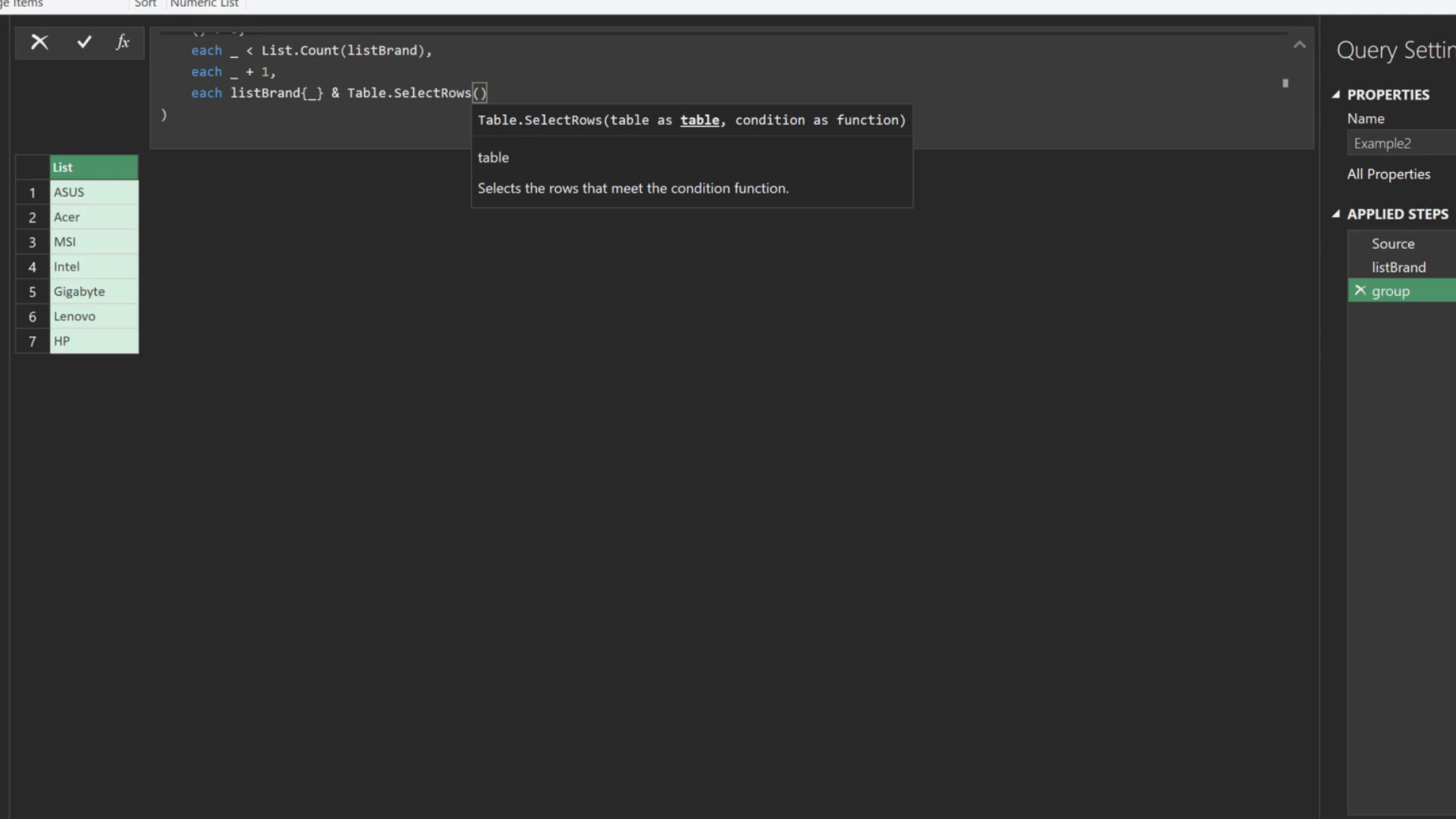
{"action": "type", "text": "Source, "}
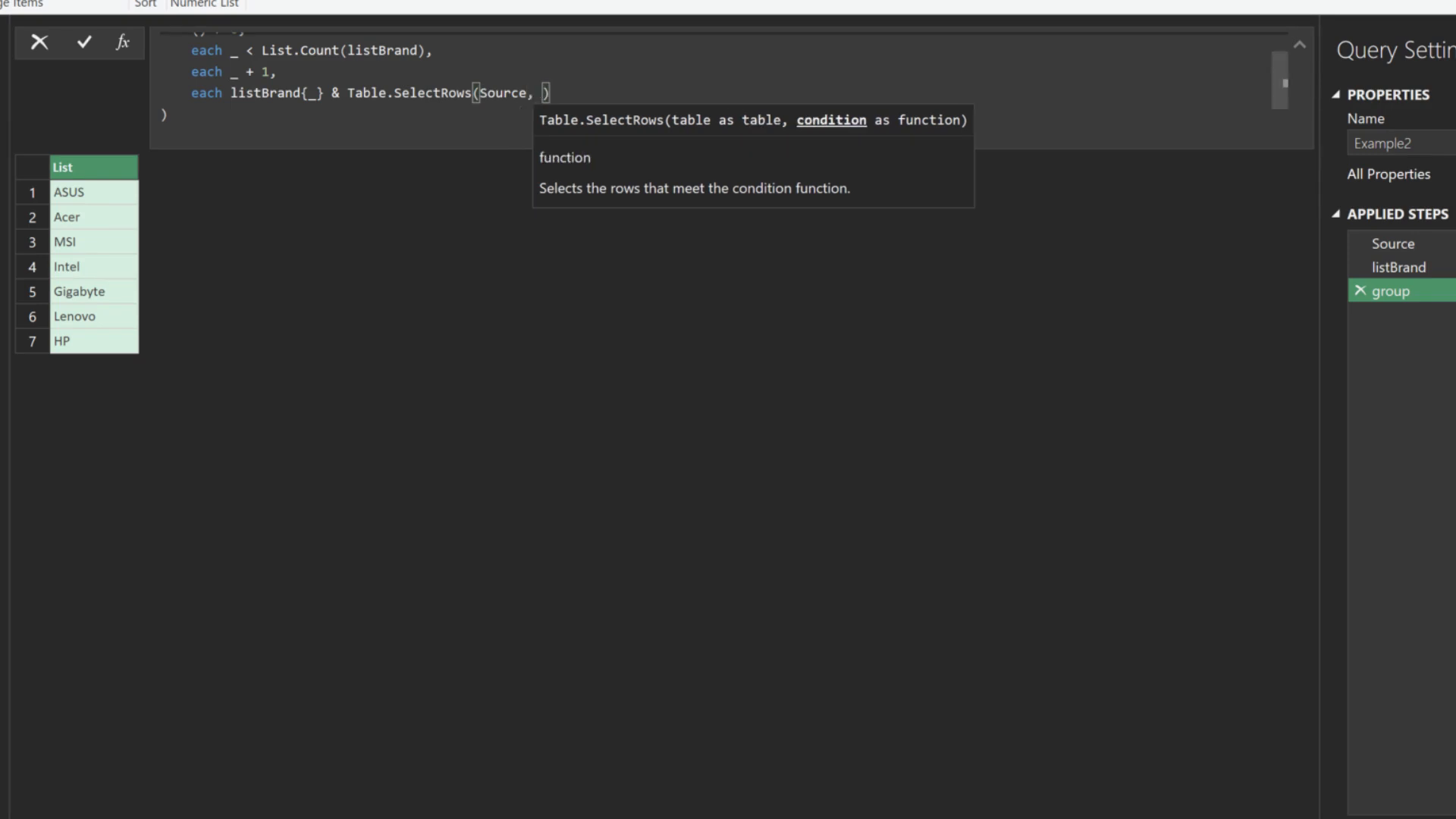
{"action": "type", "text": "(x)=> x[Brand]"}
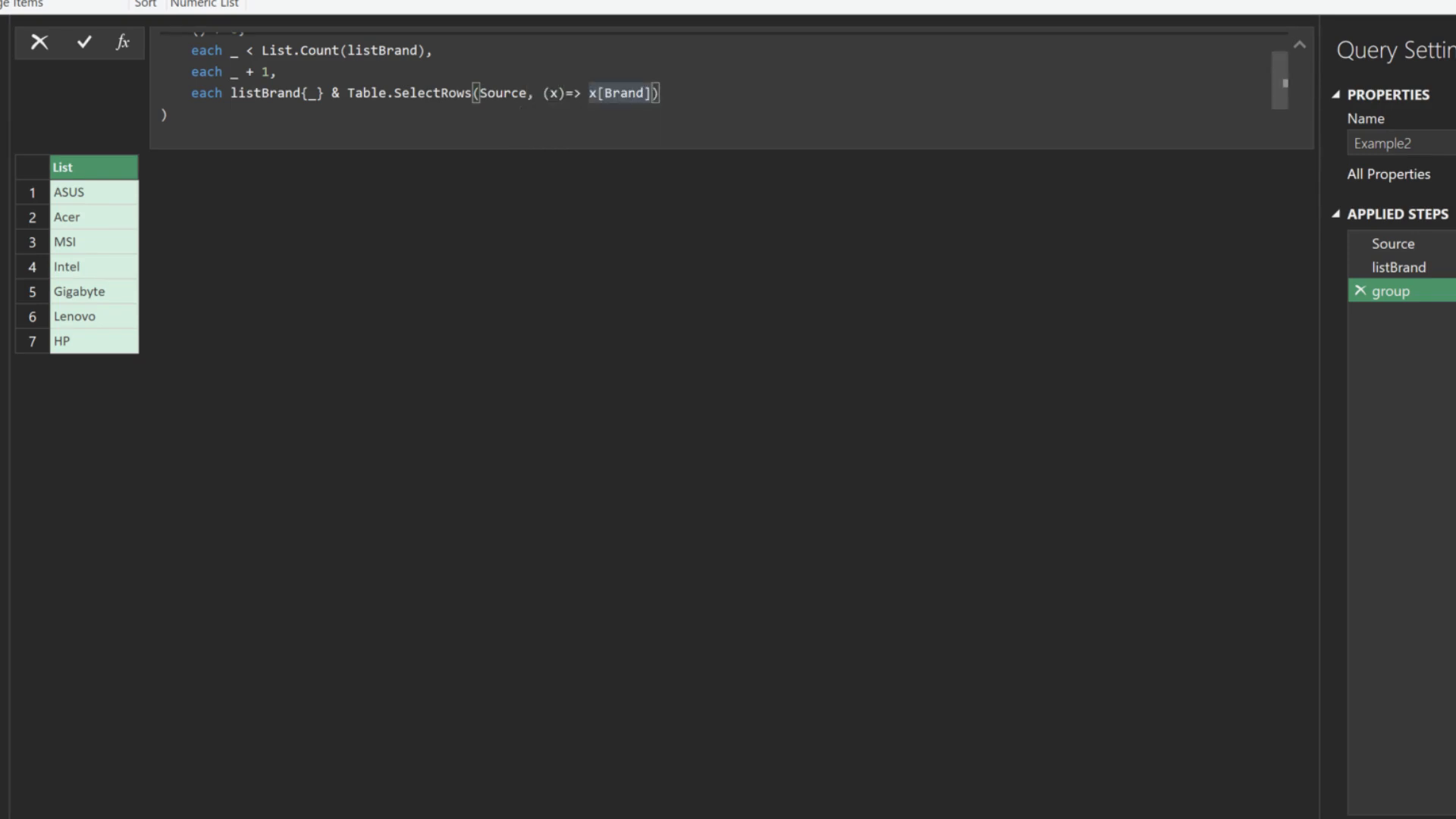
{"action": "type", "text": " ="}
{"action": "type", "text": "listBrand{_}"}
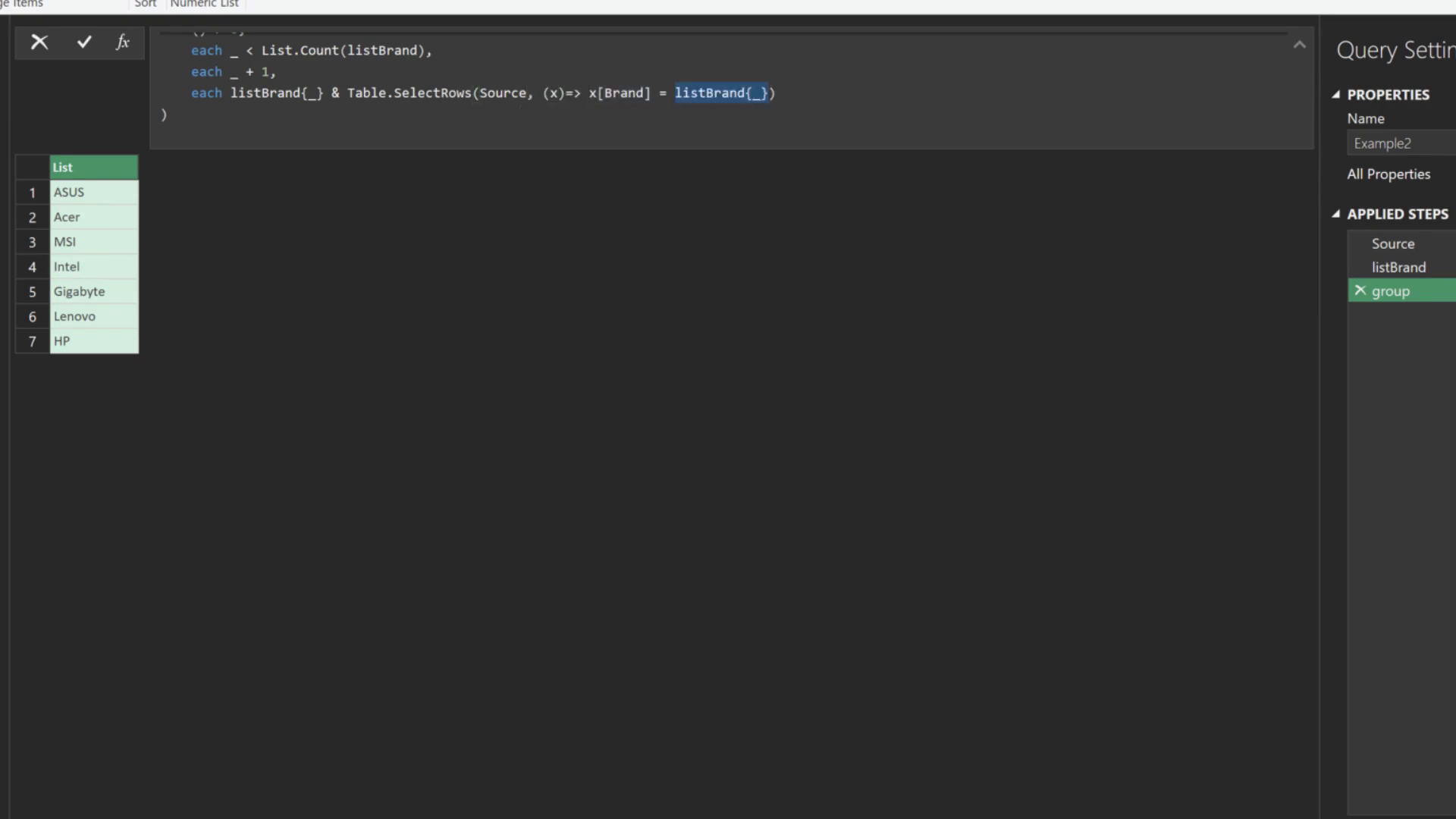
{"action": "key", "text": "Return"}
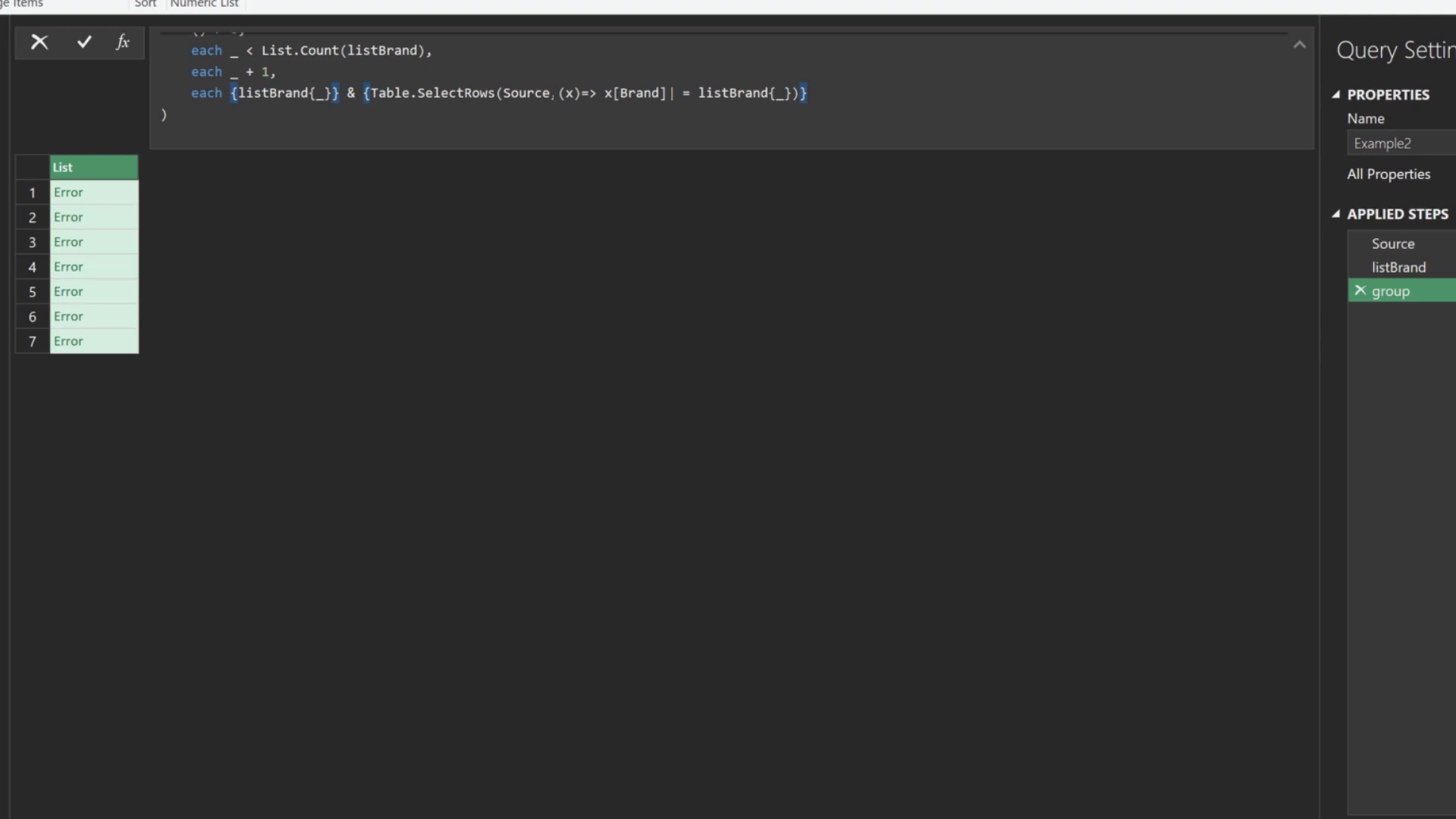
{"action": "key", "text": "Return"}
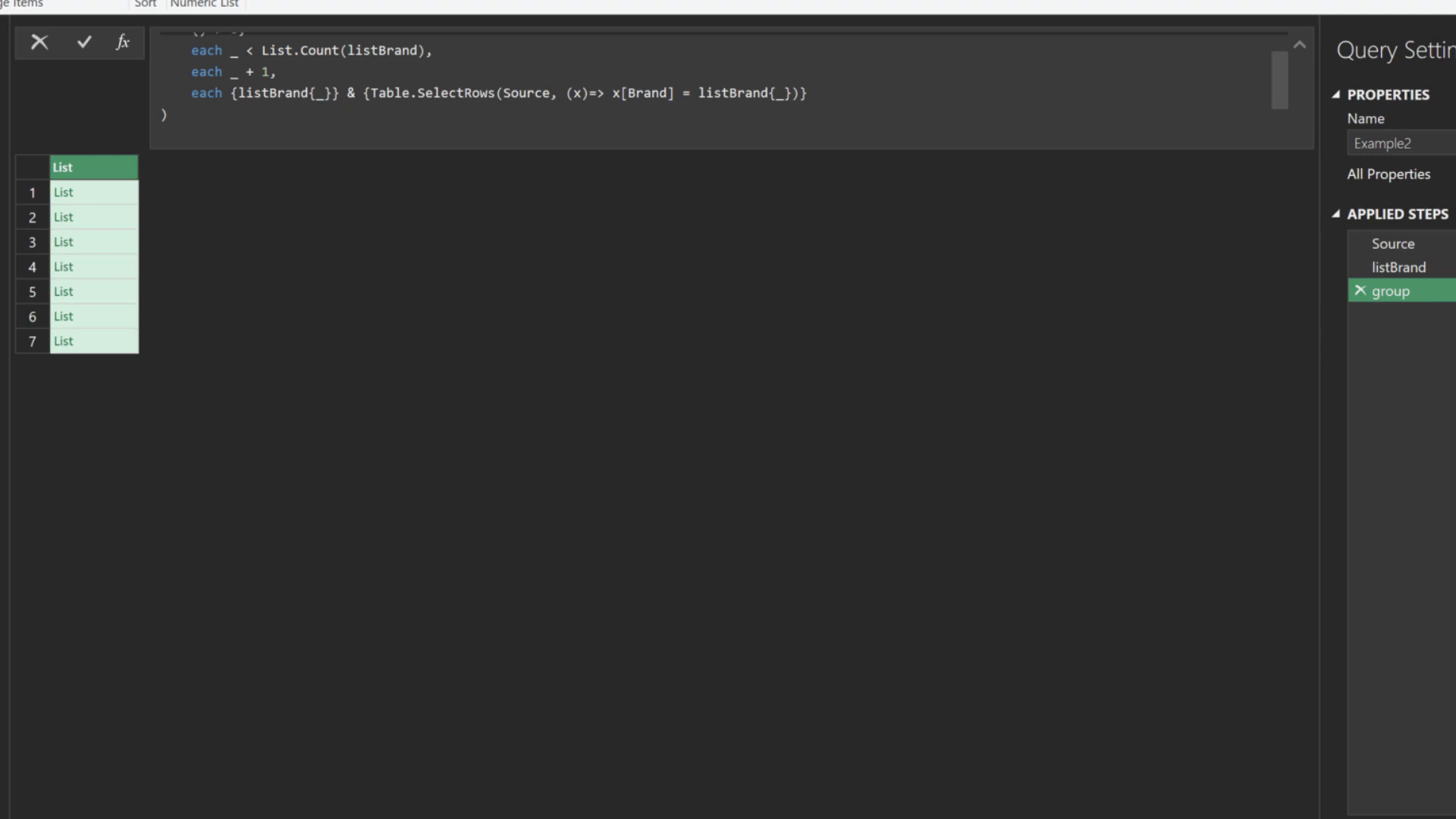
Check the Acer, ASUS and Intel items, then add a new step after group
{"action": "left_click", "coordinate": [103, 218]}
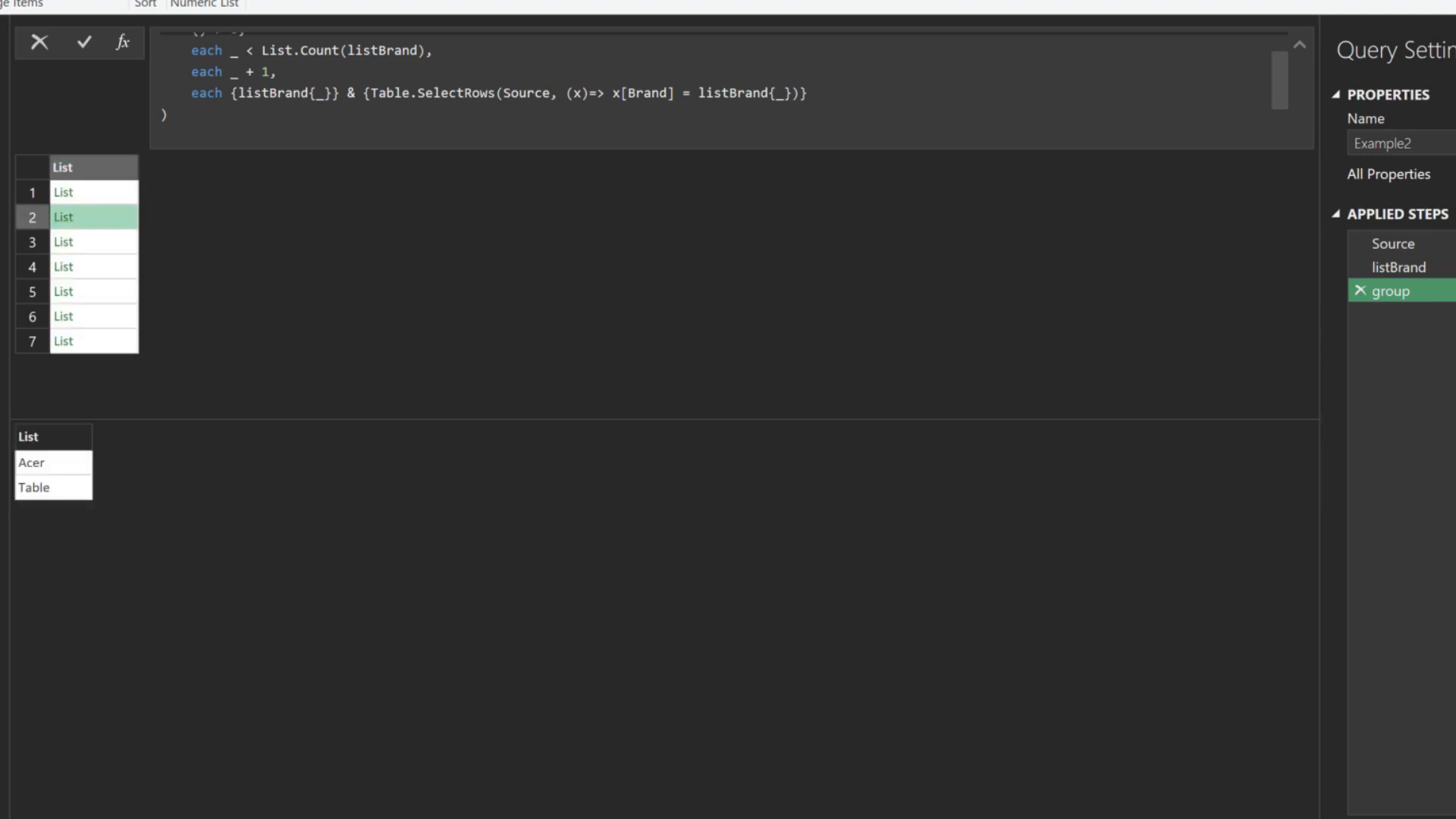
{"action": "left_click", "coordinate": [104, 193]}
{"action": "left_click", "coordinate": [103, 267]}
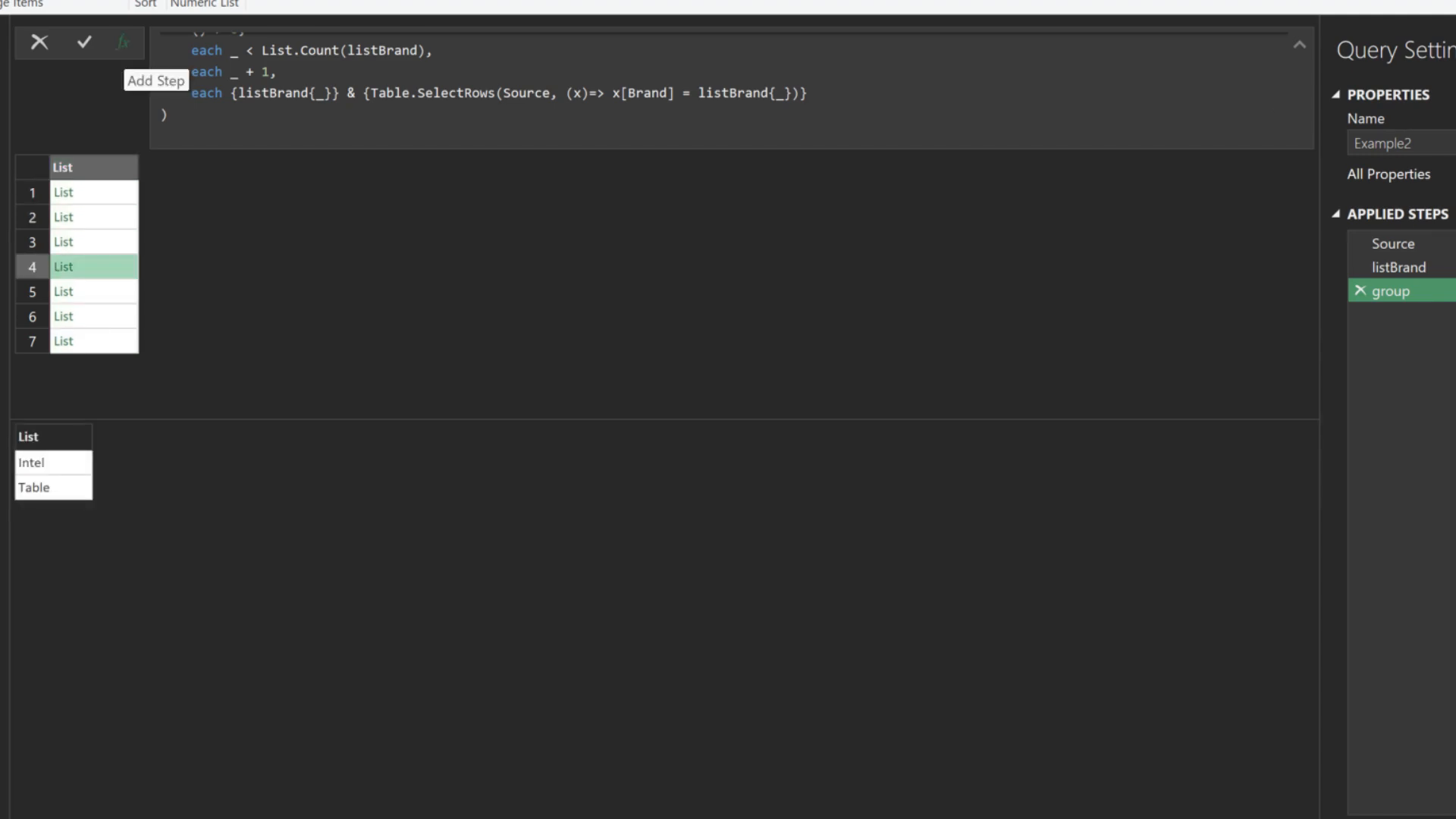
{"action": "left_click", "coordinate": [123, 42]}
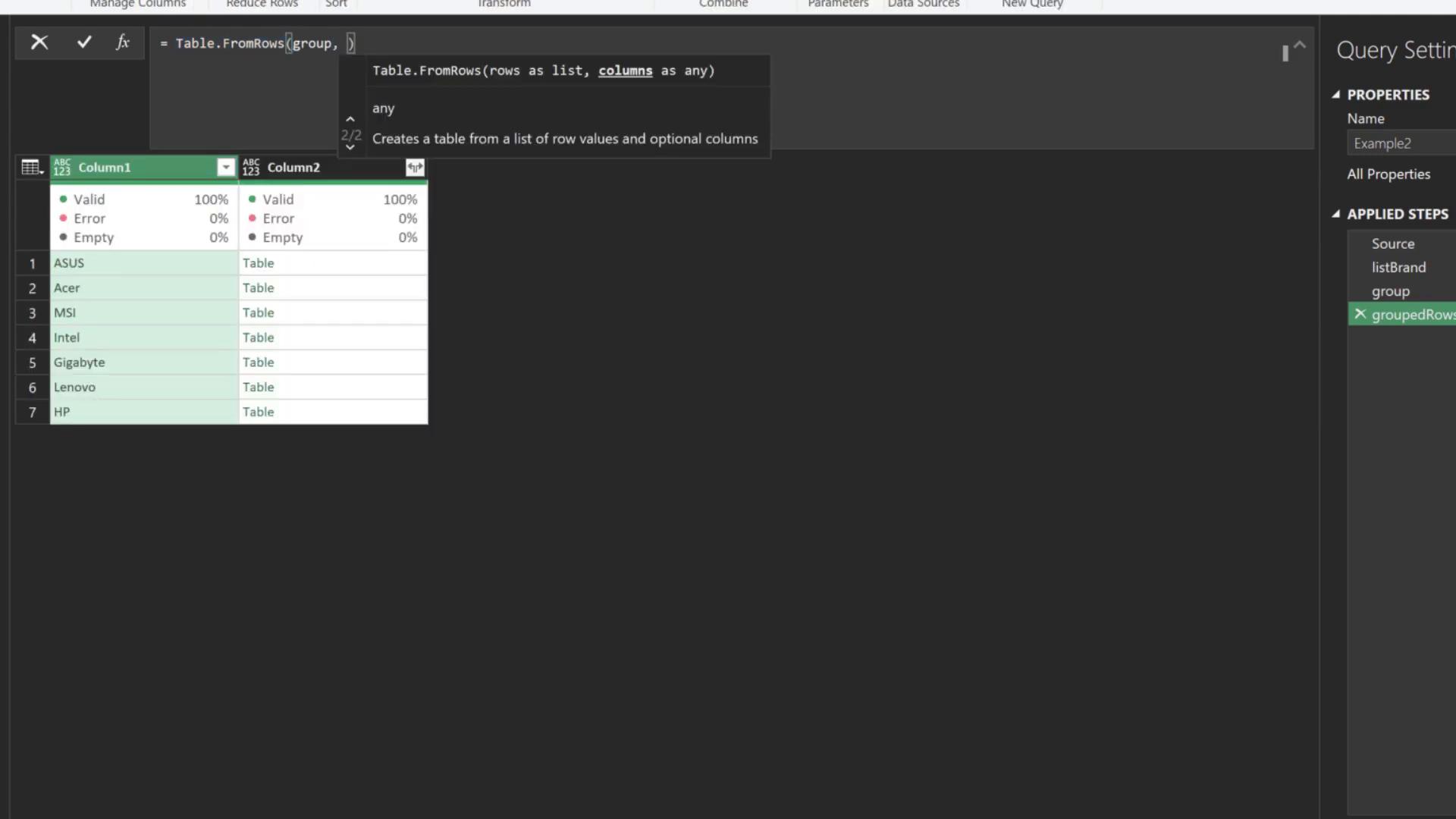
Name the columns Brand and Group, then preview each brand's product rows from ASUS through HP
{"action": "type", "text": "{\"Brand\""}
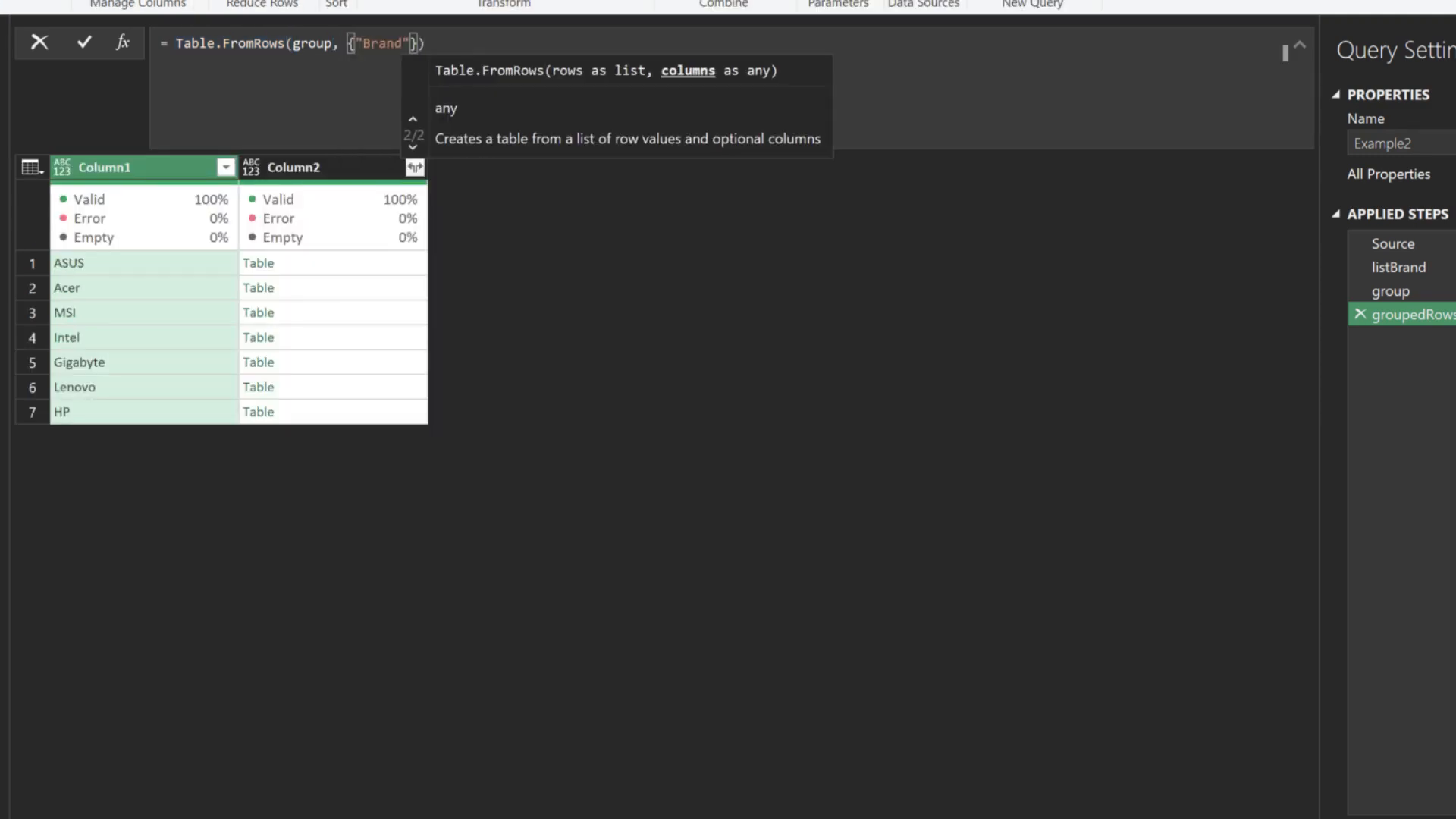
{"action": "type", "text": ", \"Group\""}
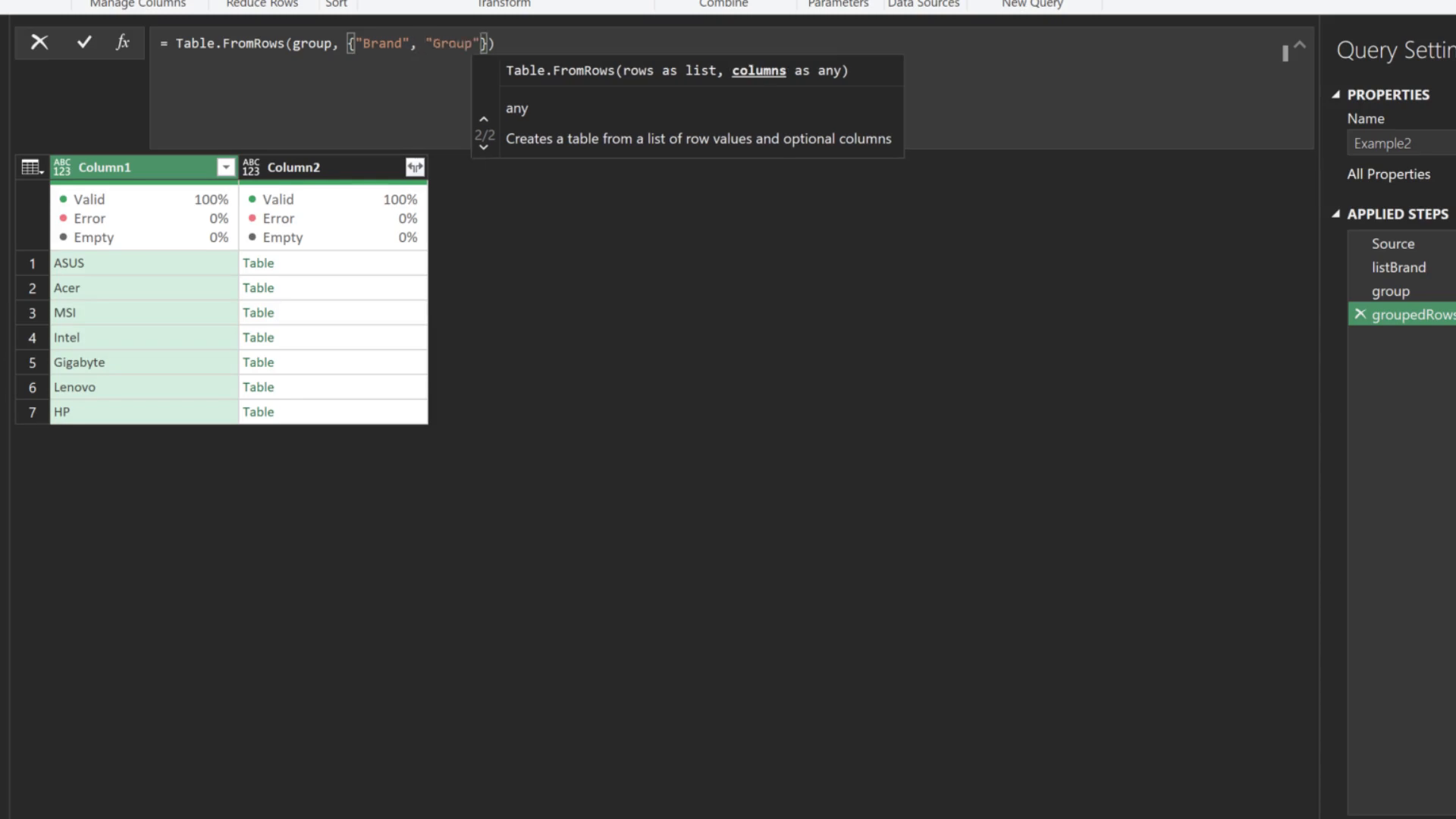
{"action": "key", "text": "Return"}
{"action": "left_click", "coordinate": [345, 263]}
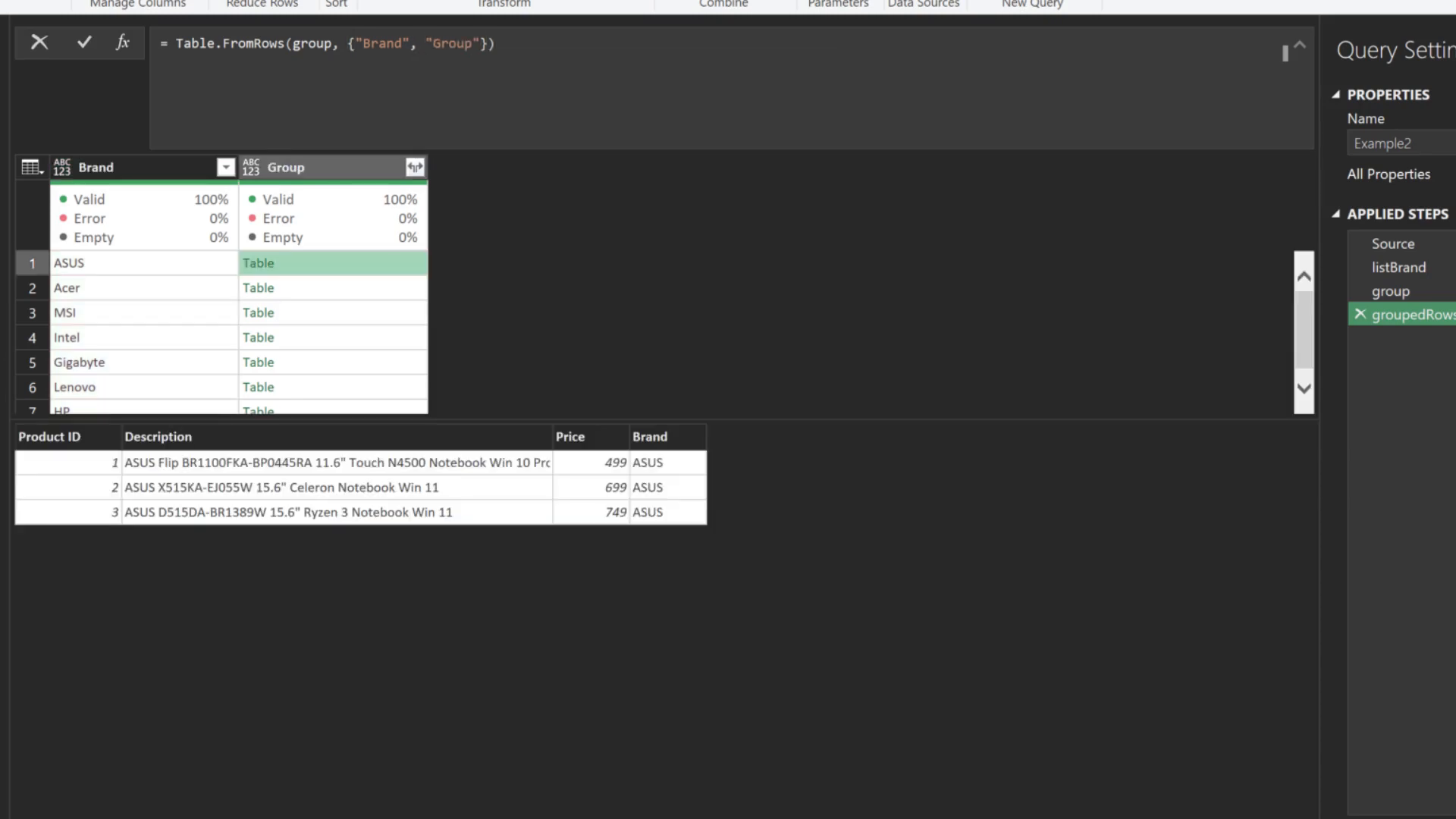
{"action": "left_click", "coordinate": [346, 288]}
{"action": "left_click", "coordinate": [346, 312]}
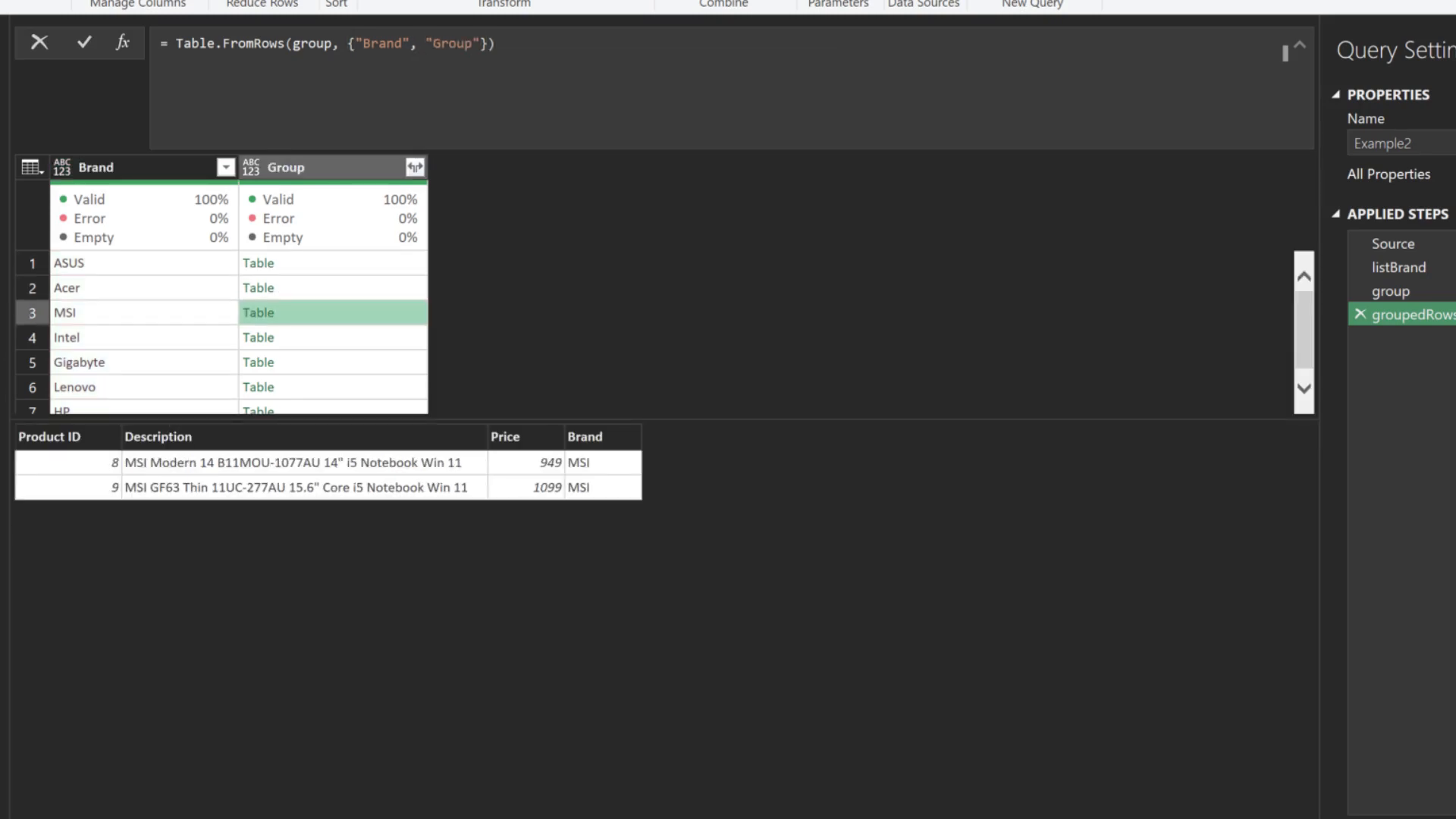
{"action": "left_click", "coordinate": [346, 337]}
{"action": "left_click", "coordinate": [333, 363]}
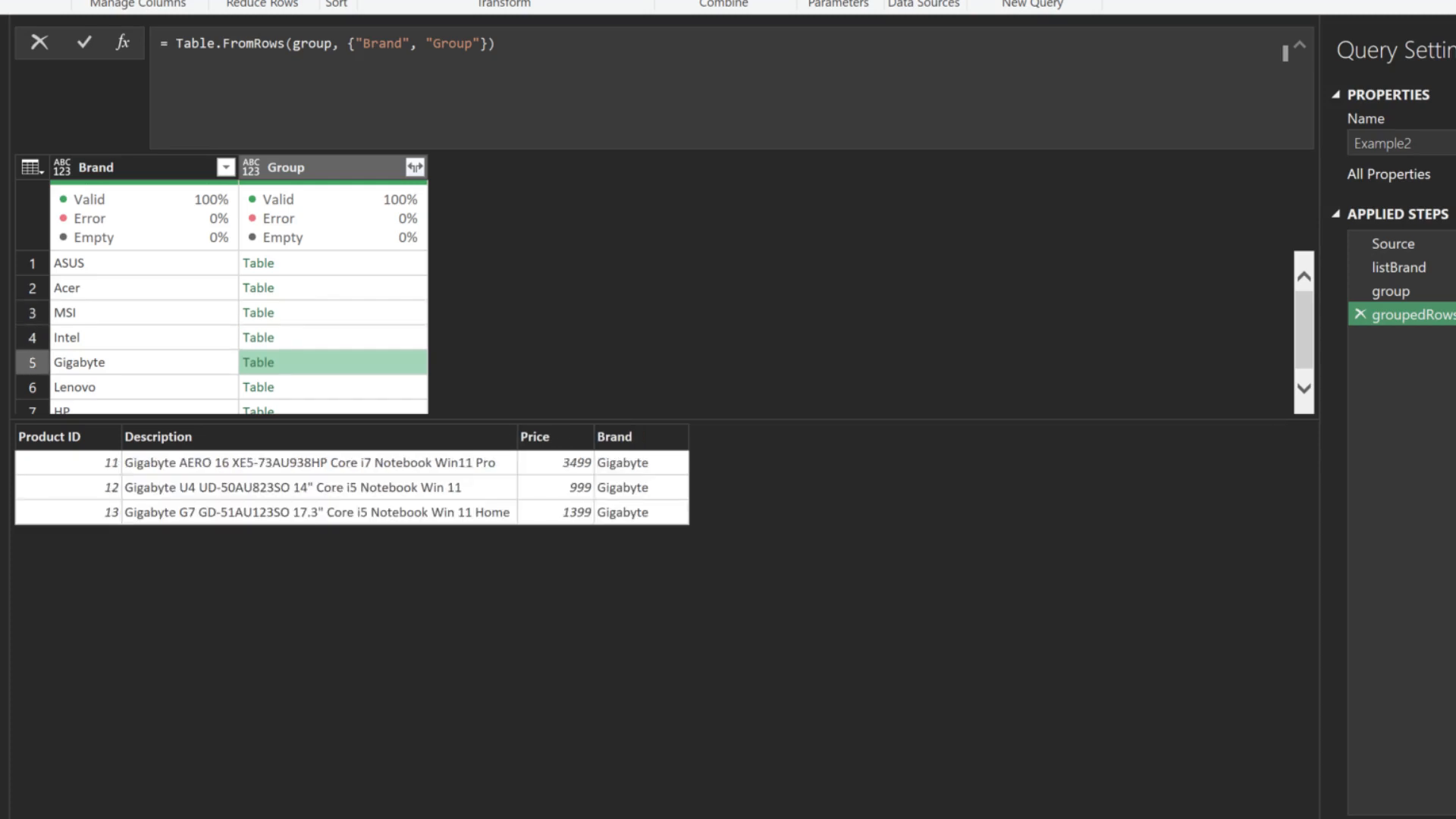
{"action": "left_click", "coordinate": [334, 387]}
{"action": "left_click", "coordinate": [334, 407]}
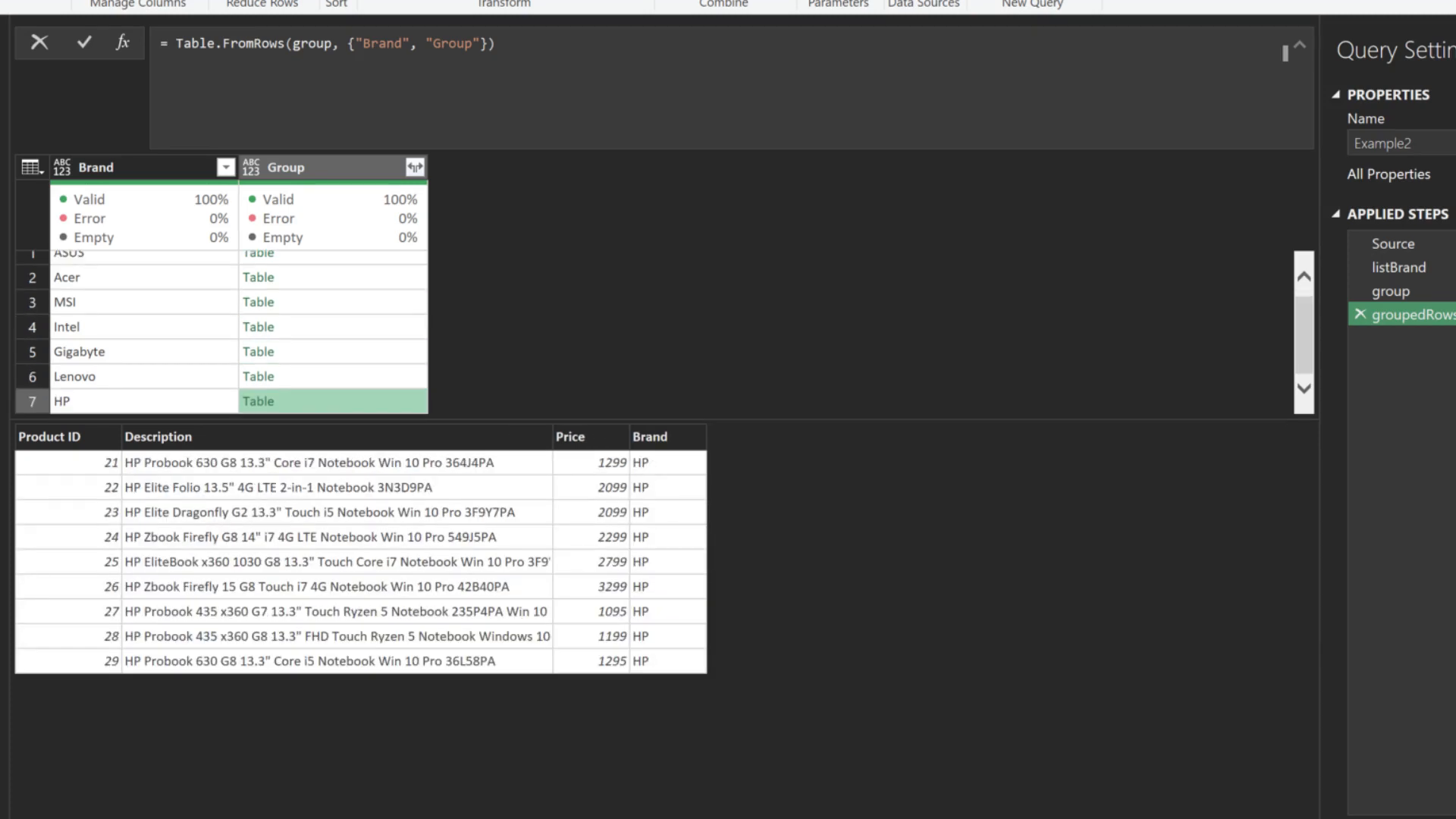